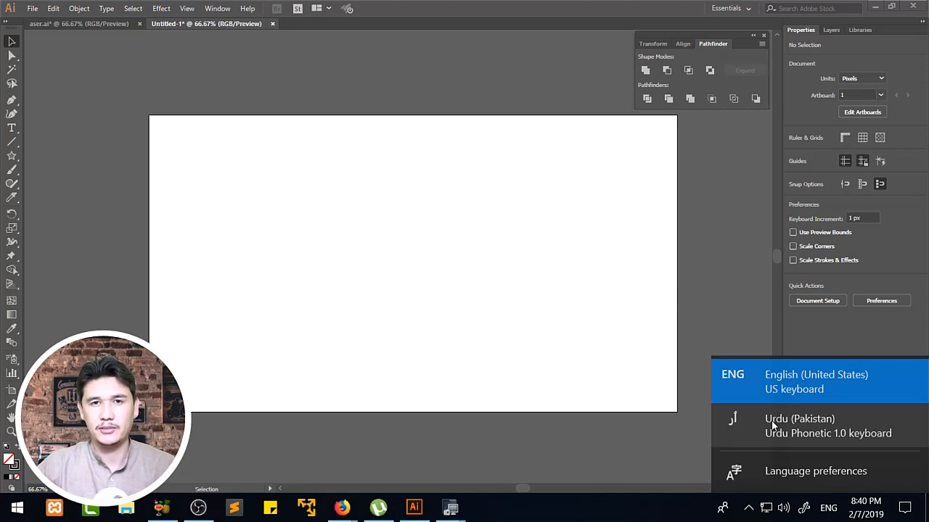
Add a text line reading "پاکستان" near the artboard's centre using the Urdu Phonetic keyboard.
click(556, 270)
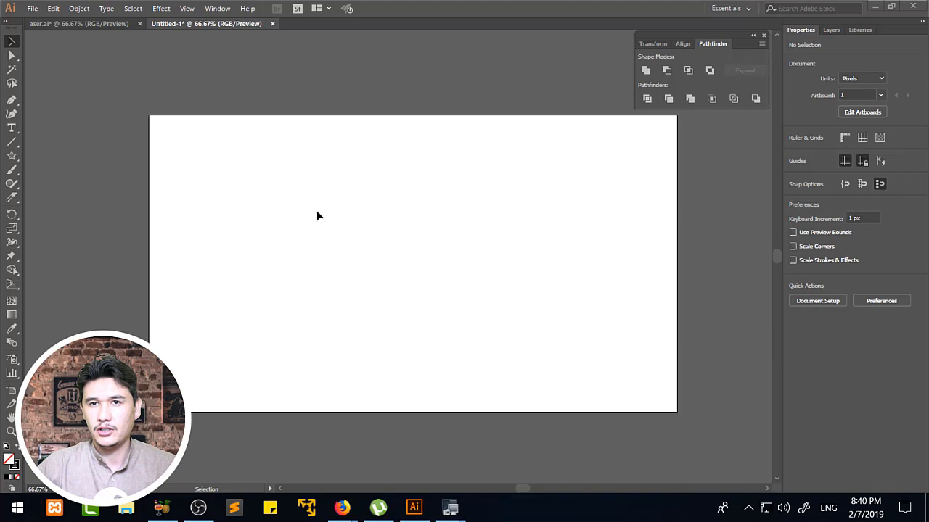
click(12, 127)
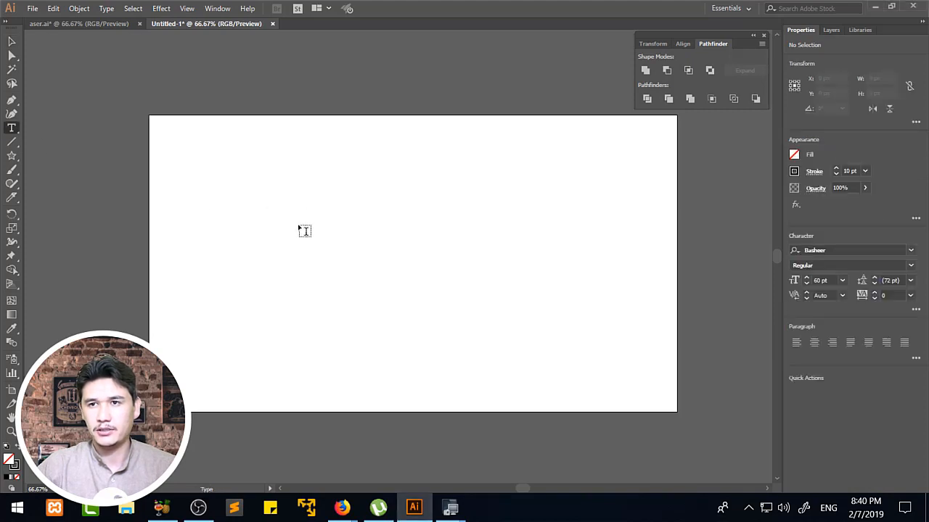
click(407, 227)
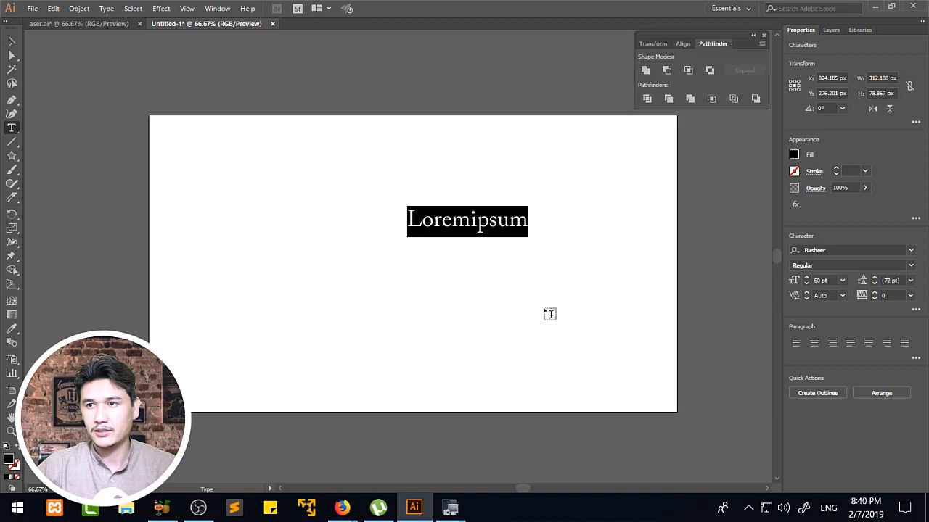
click(827, 507)
click(785, 433)
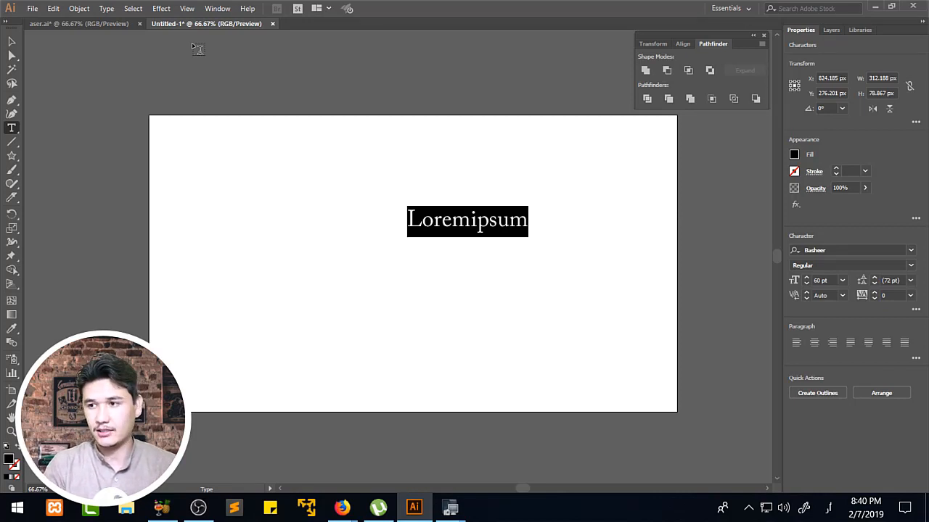
text(پاک)
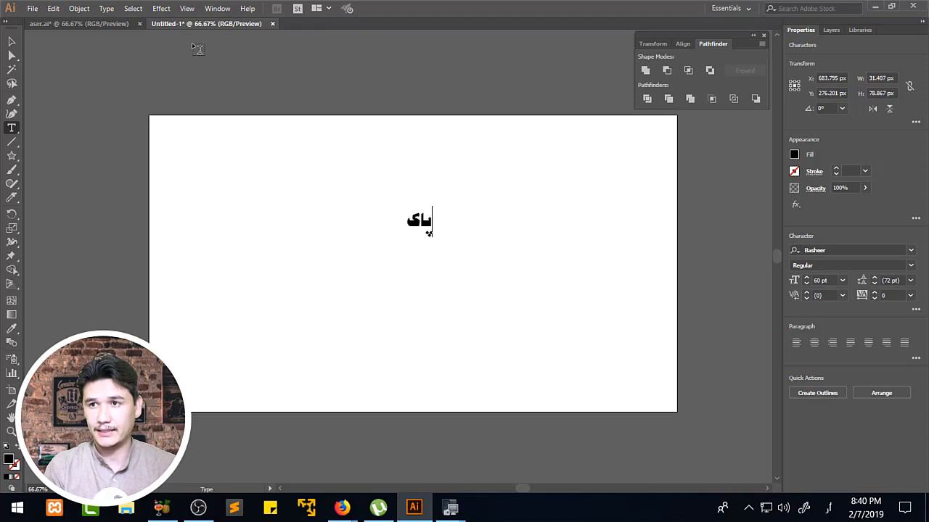
text(ستان)
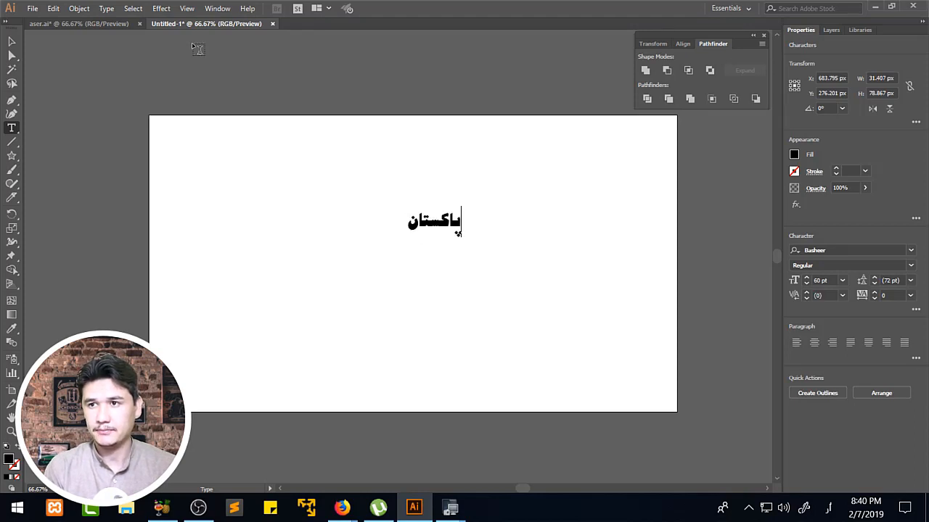
click(11, 41)
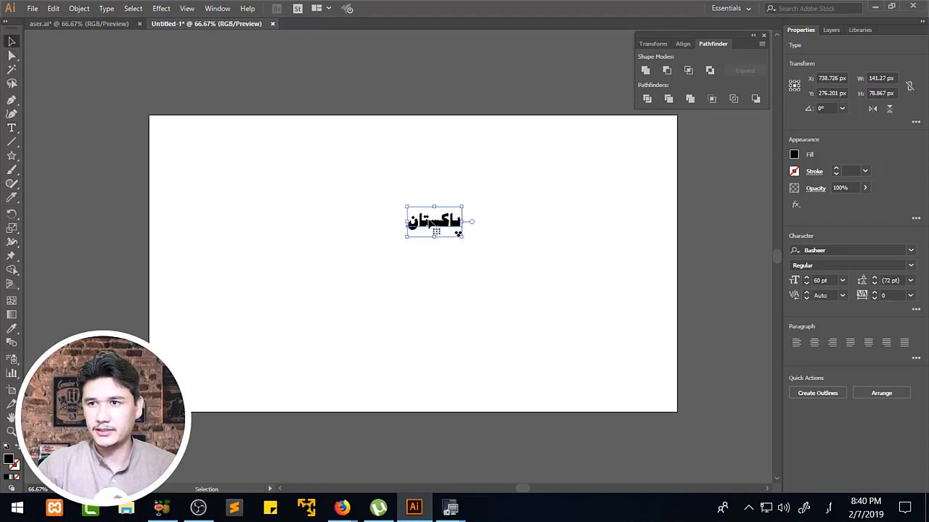
Scale the word "پاکستان" up to about 161 pt and place it around the middle of the artboard.
drag(457, 240, 628, 325)
drag(570, 286, 469, 279)
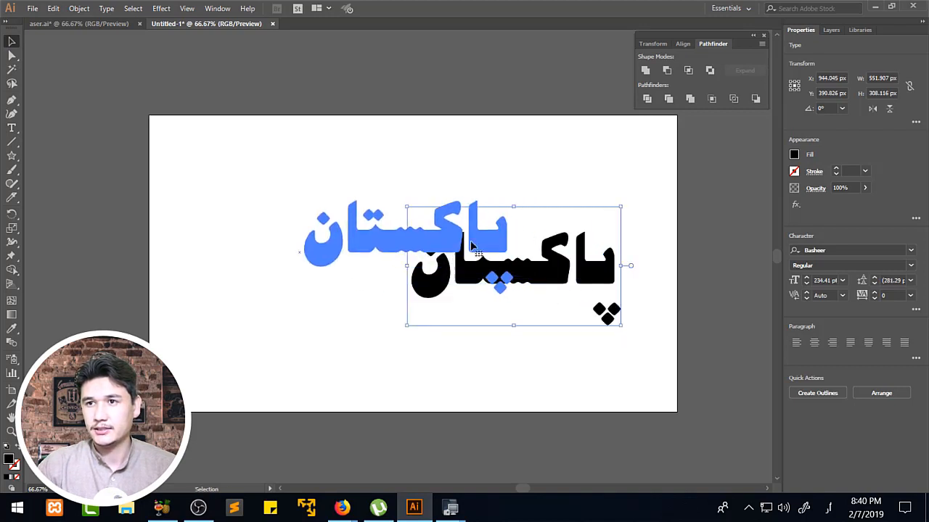
click(663, 245)
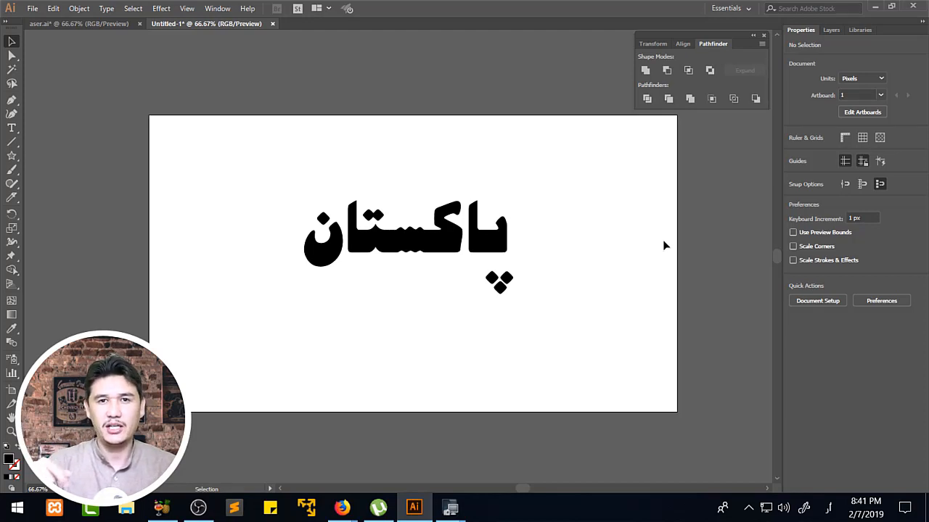
click(452, 186)
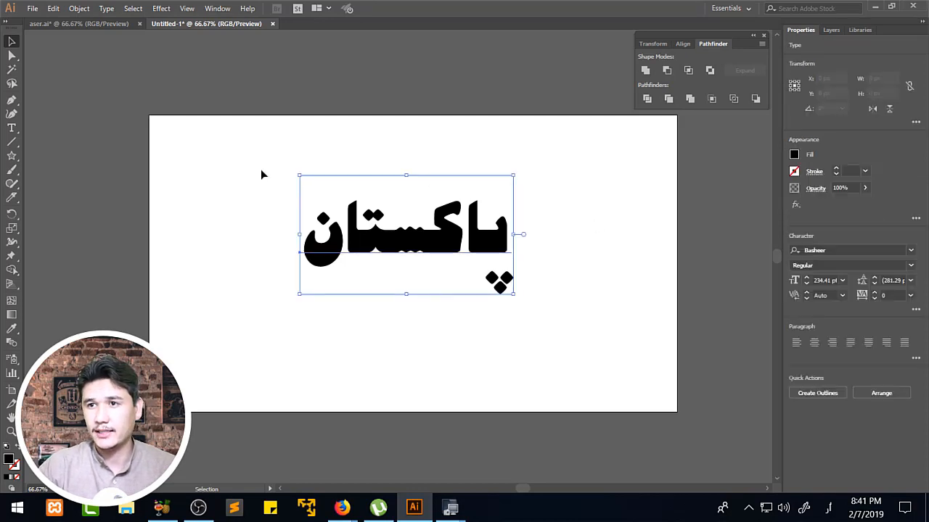
drag(245, 148, 401, 248)
drag(513, 297, 448, 257)
drag(419, 226, 483, 242)
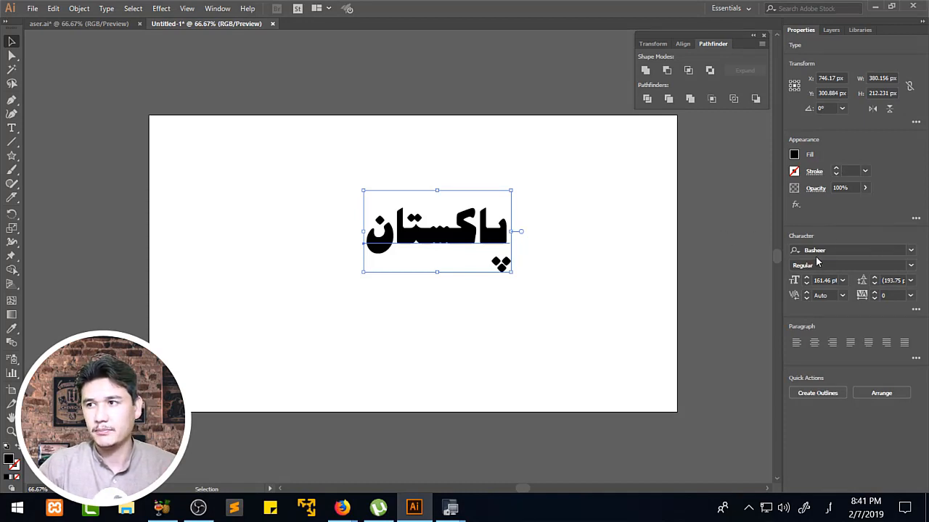
Browse the Urdu fonts and change the word's font to Hisham LT.
click(911, 254)
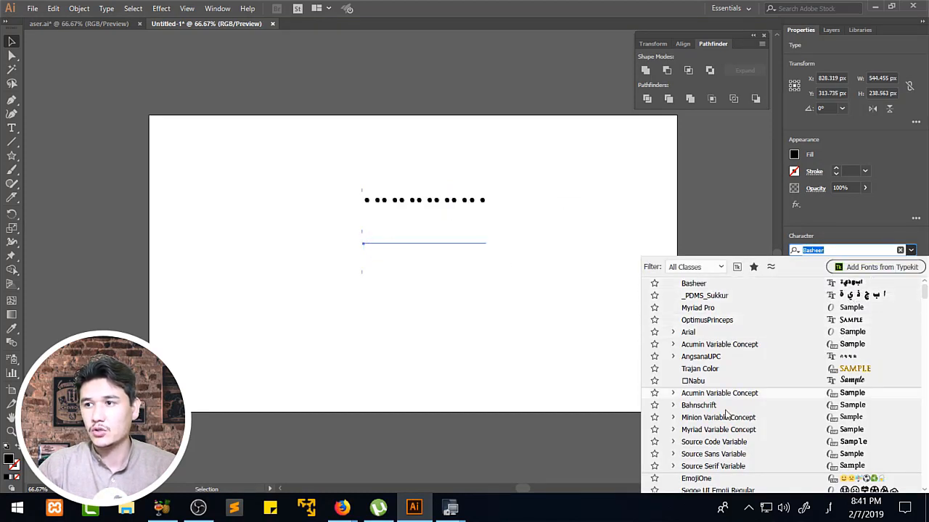
scroll(926, 320, down, 3)
scroll(926, 320, down, 15)
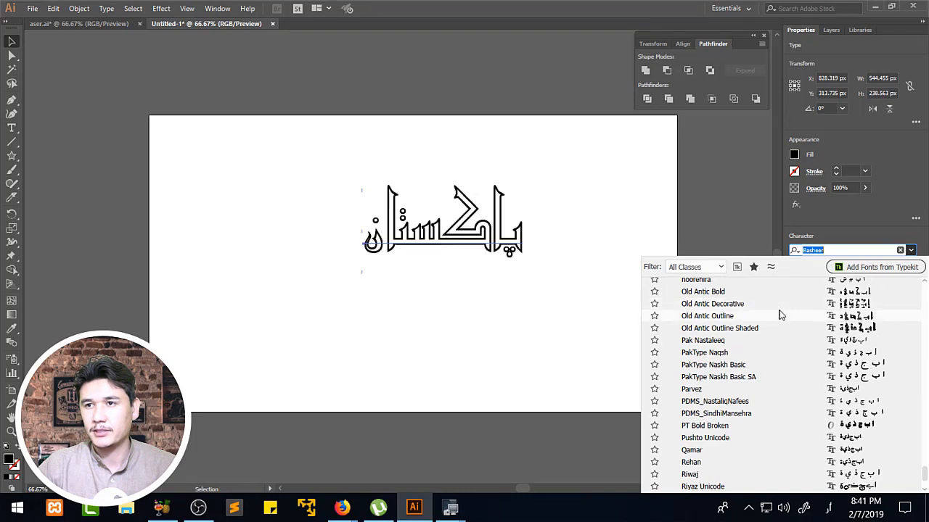
scroll(780, 316, up, 2)
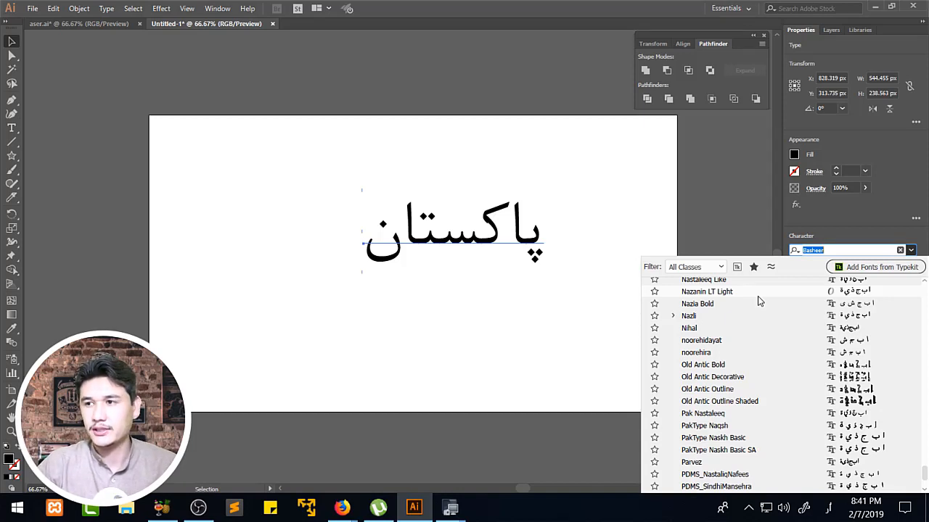
scroll(757, 296, up, 2)
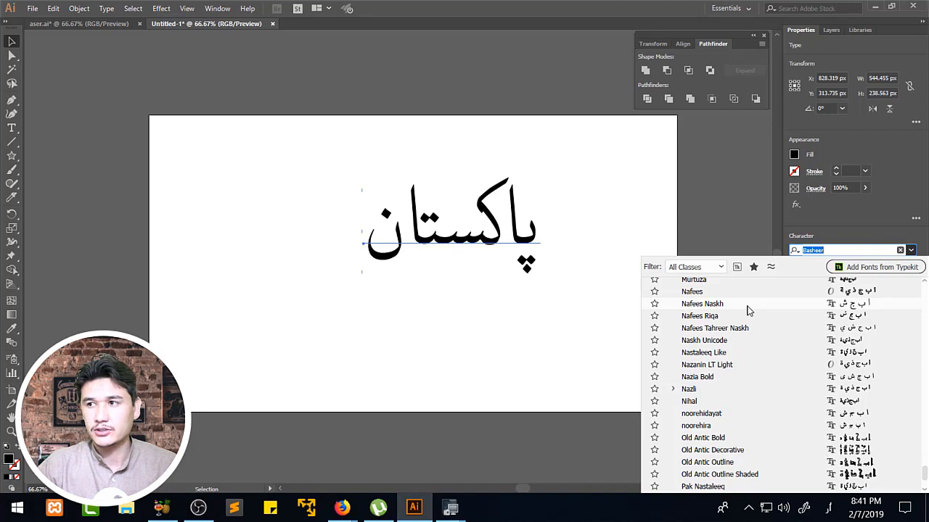
scroll(749, 310, up, 4)
scroll(751, 300, up, 4)
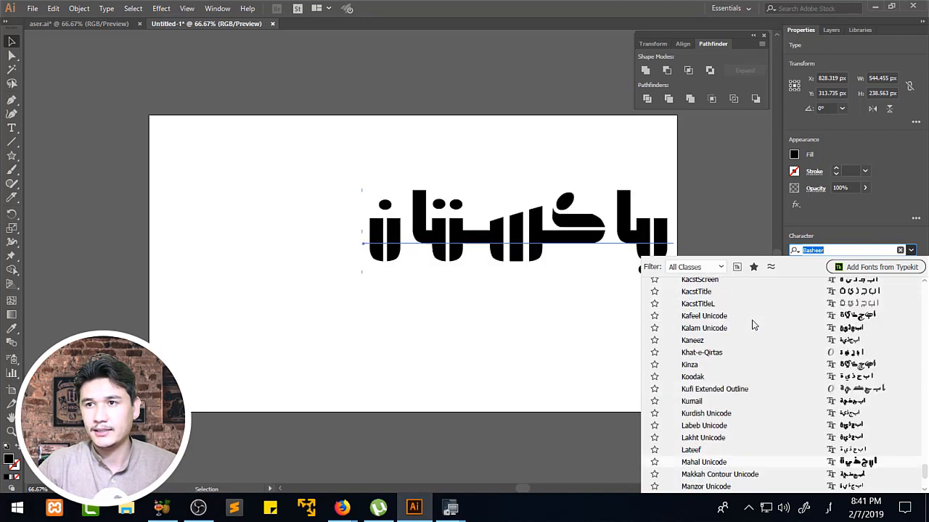
scroll(754, 297, up, 2)
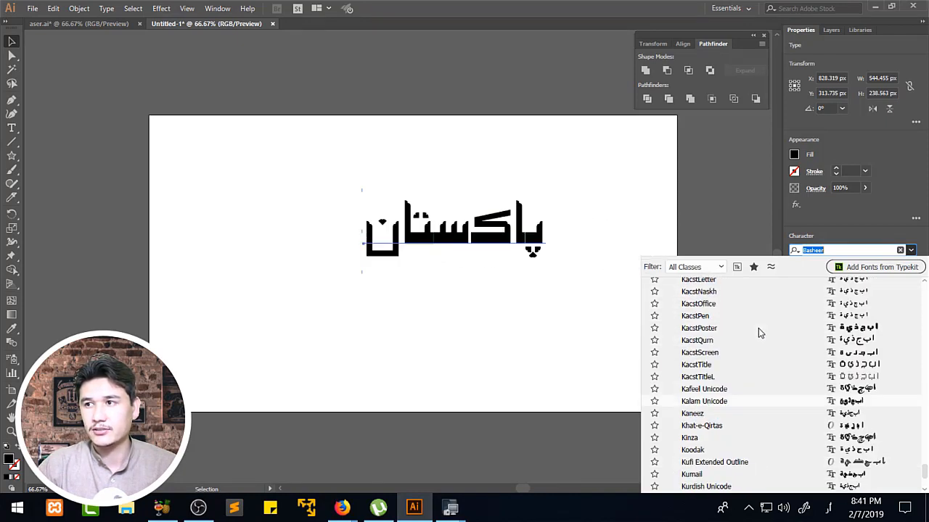
scroll(747, 319, up, 6)
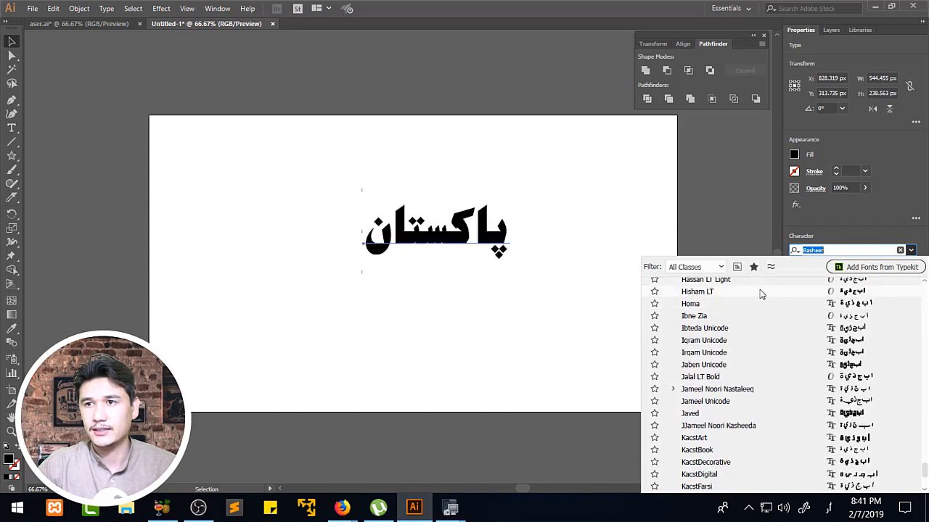
click(760, 293)
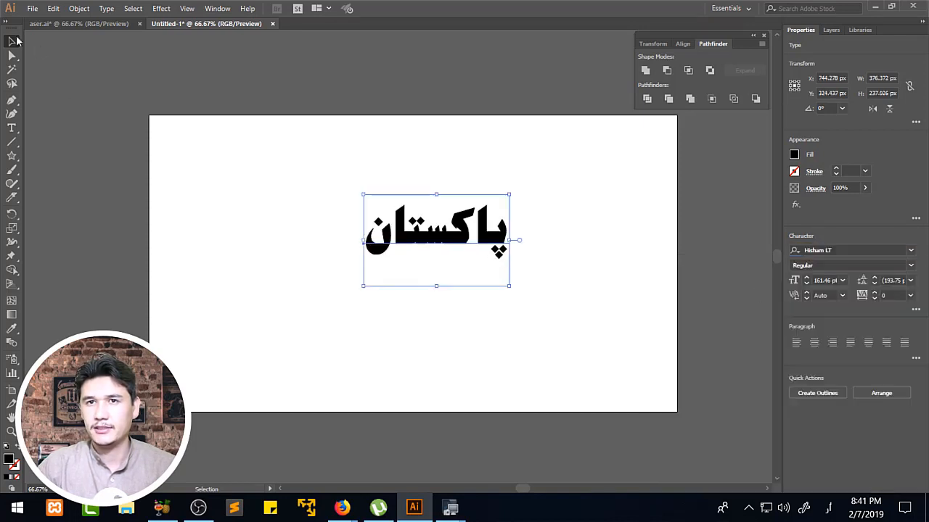
Move the word to the artboard's upper-right area and draw a black circle about 555 px wide in the left half.
drag(416, 223, 287, 186)
drag(314, 186, 541, 185)
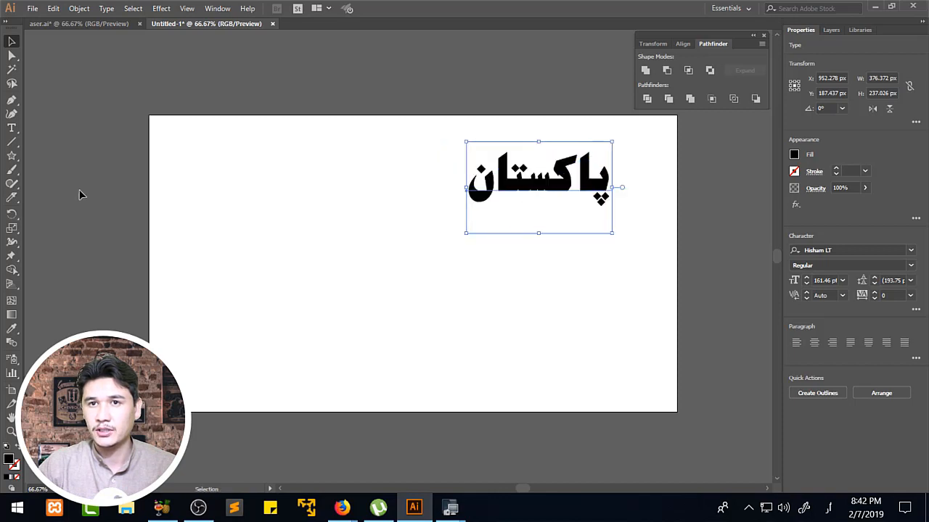
click(11, 182)
drag(13, 161, 66, 183)
drag(189, 197, 405, 375)
key(v)
drag(297, 287, 294, 219)
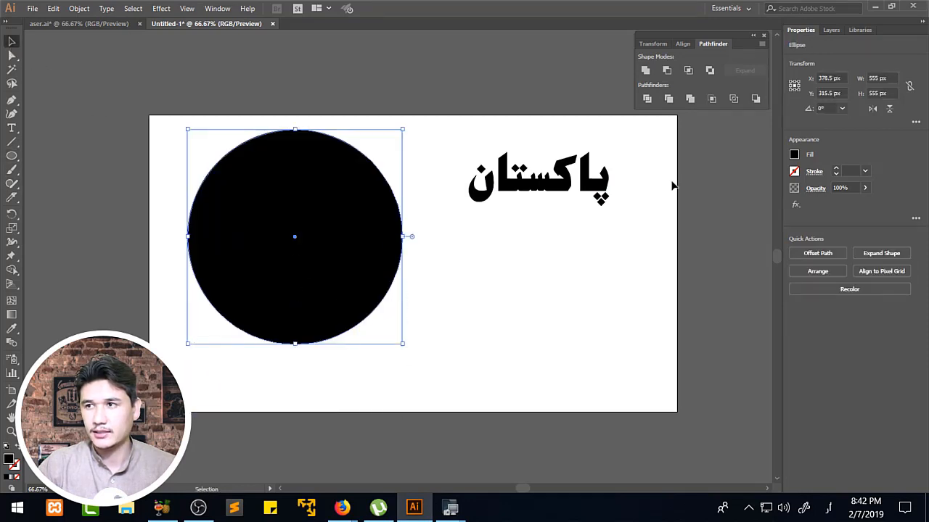
Convert the circle into a path for text with the Type on a Path tool and set its font size to 72 pt.
drag(12, 129, 49, 163)
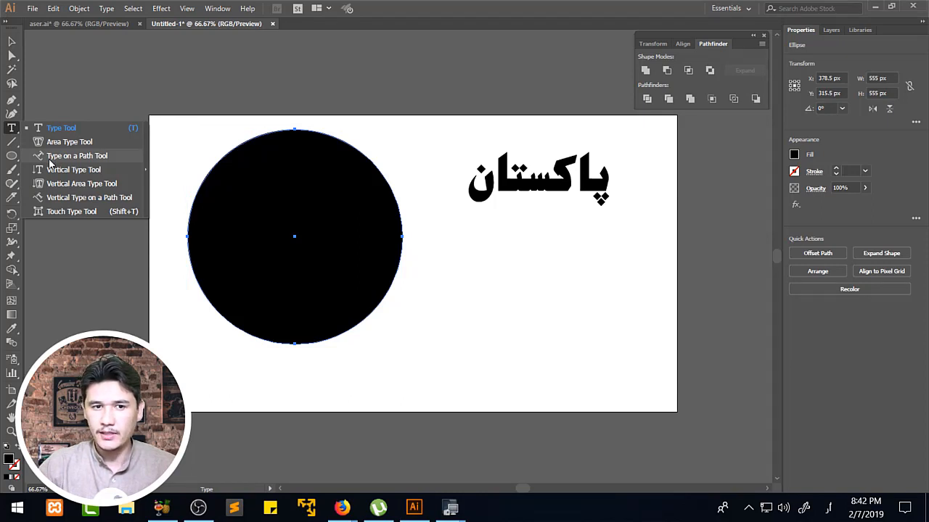
drag(48, 160, 49, 159)
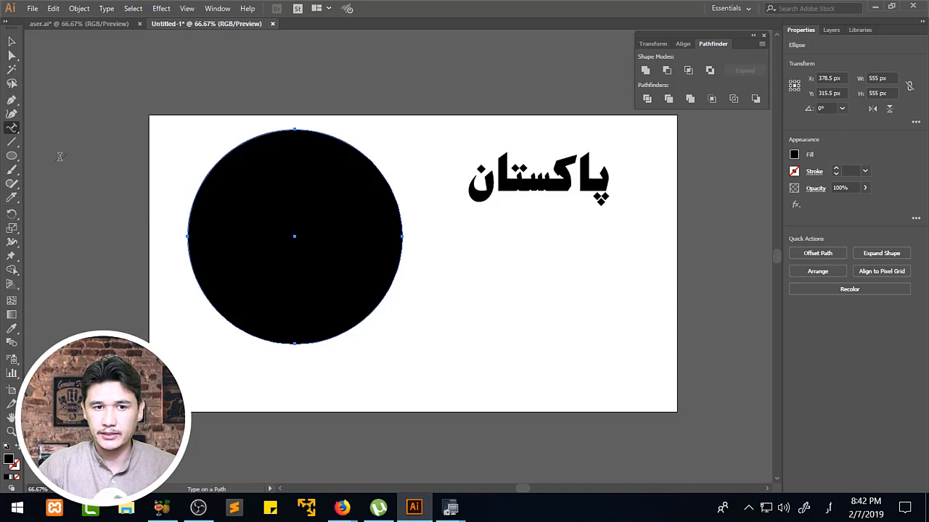
click(426, 232)
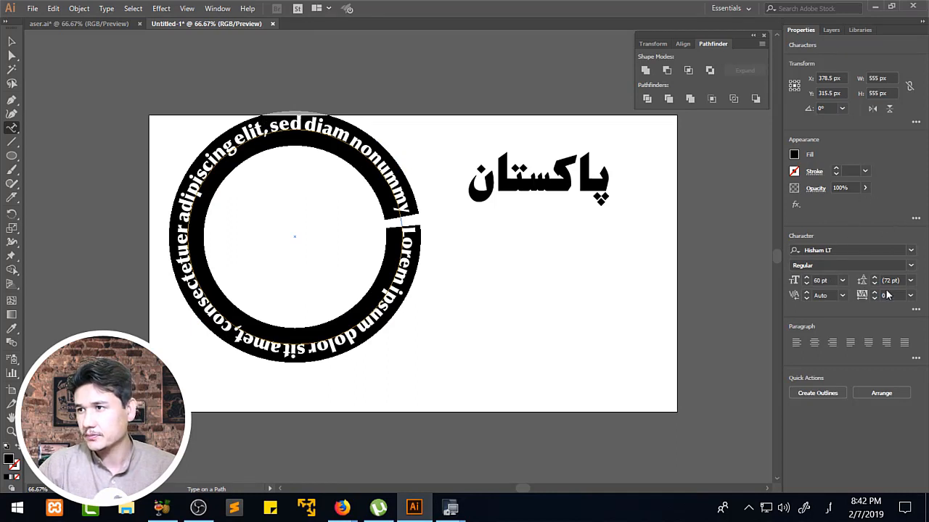
click(844, 281)
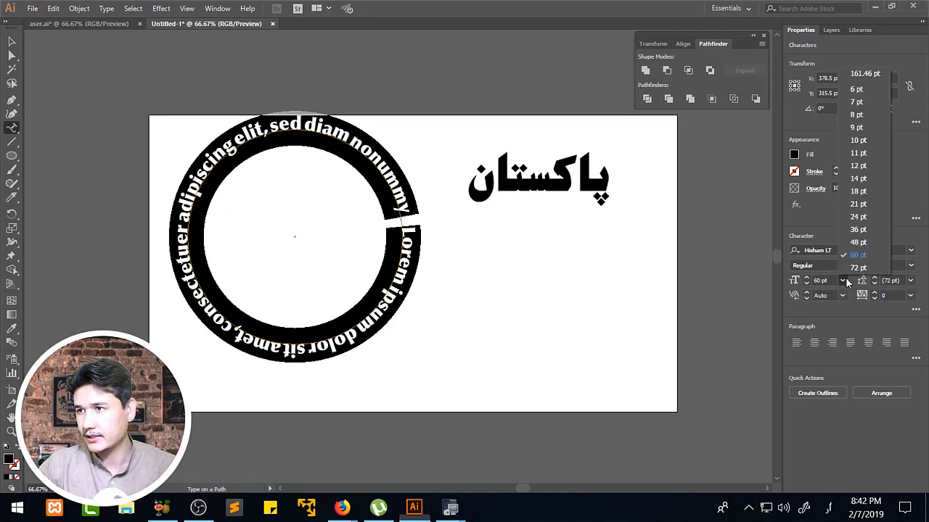
click(854, 268)
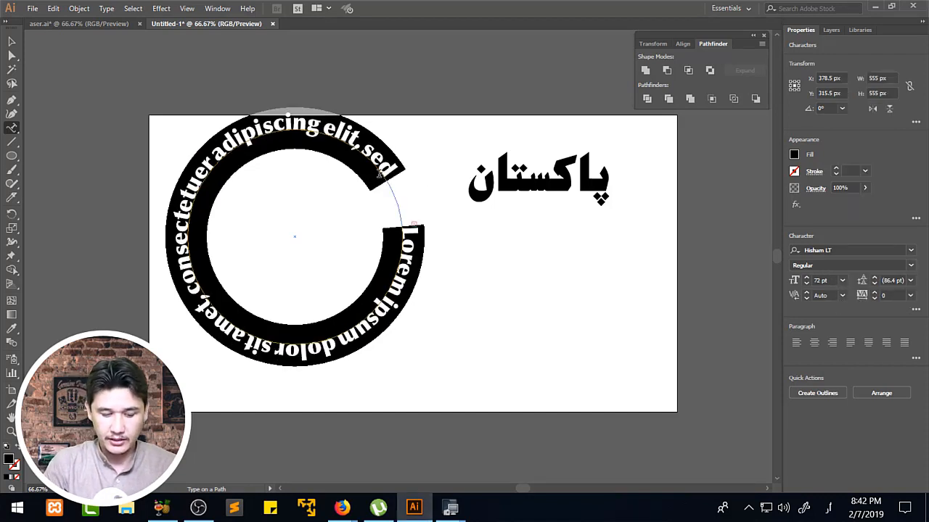
Replace the placeholder text on the circular path with "پاکستان".
key(BackSpace)
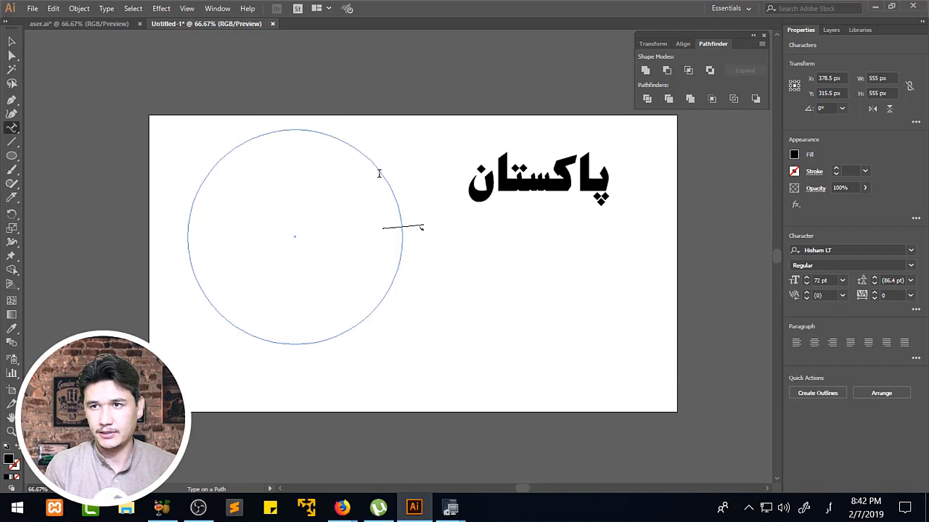
text(پاکستان)
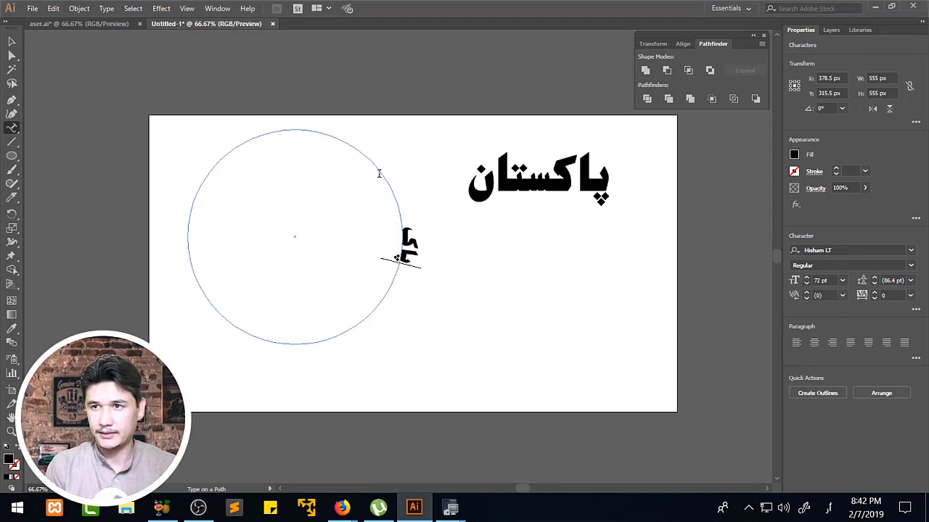
key(BackSpace)
key(BackSpace)
key(BackSpace)
key(BackSpace)
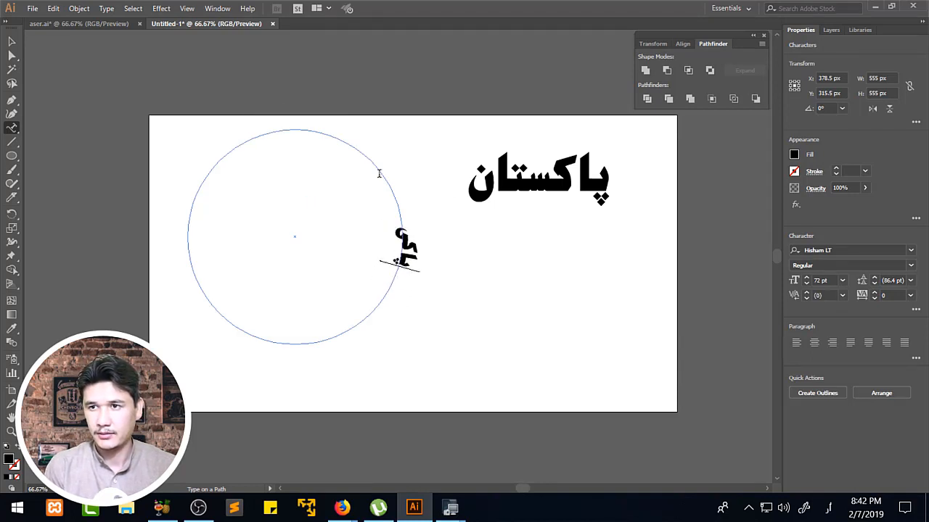
text(س)
key(BackSpace)
key(BackSpace)
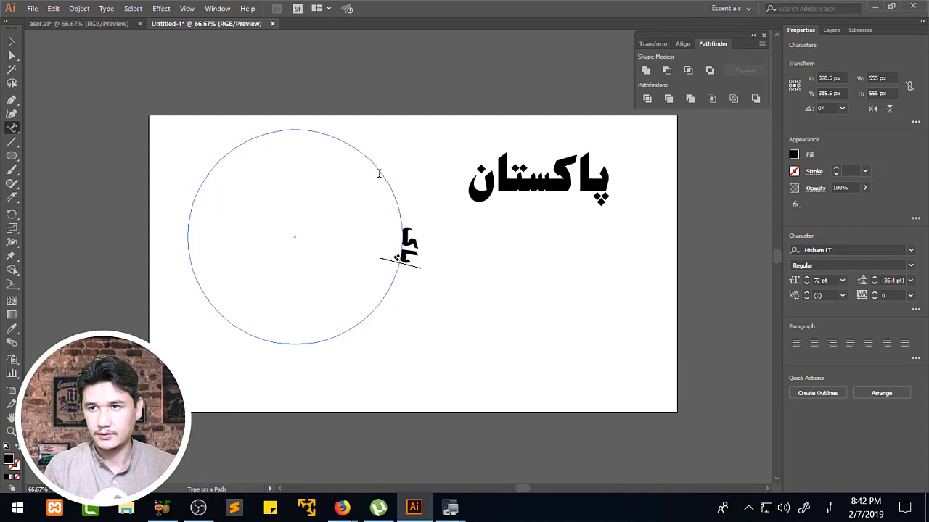
text(ستان)
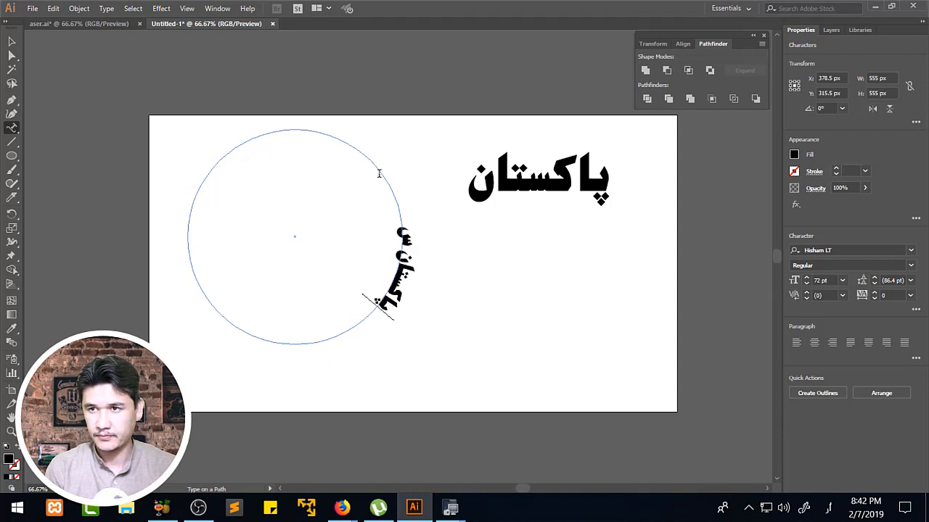
text( ک)
Append "گونمنٹ ها" after "پاکستان" in the text on the circular path.
key(BackSpace)
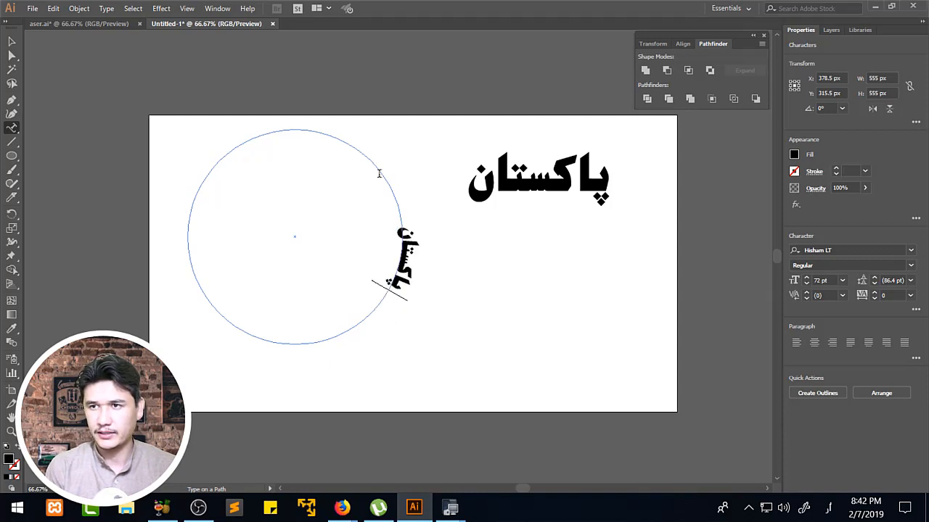
text(گرنم)
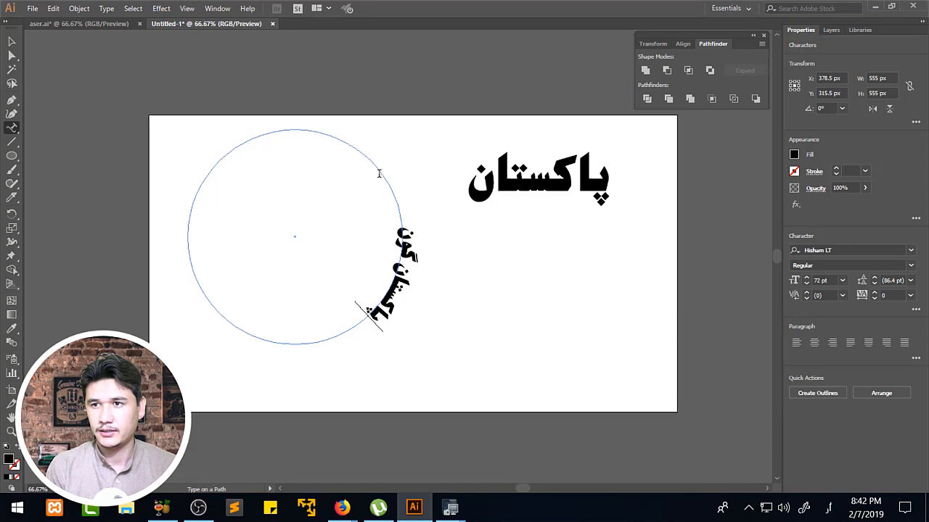
text(نت)
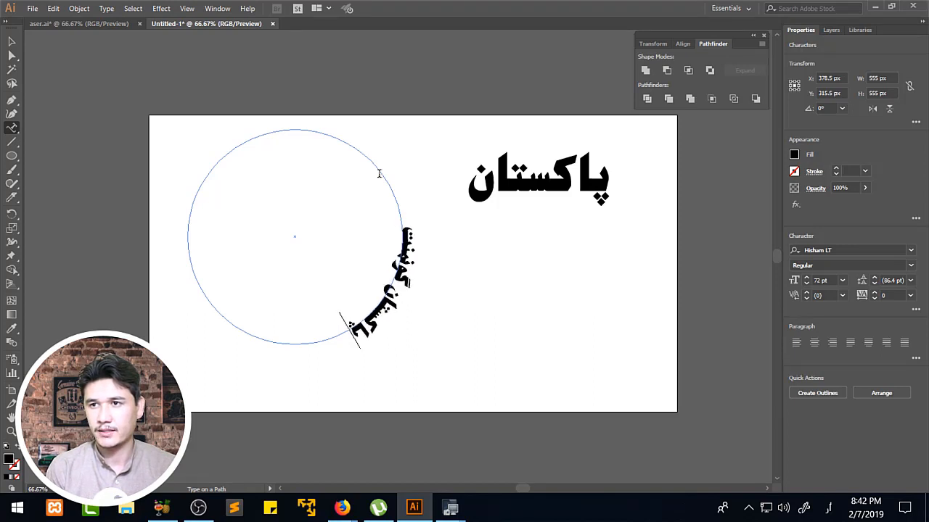
key(BackSpace)
text(ٹ ک)
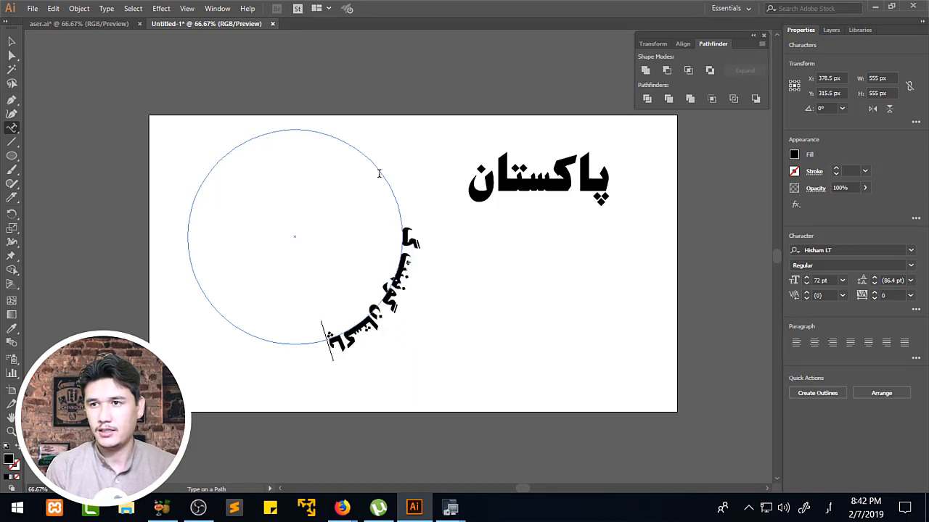
key(BackSpace)
text(ہا)
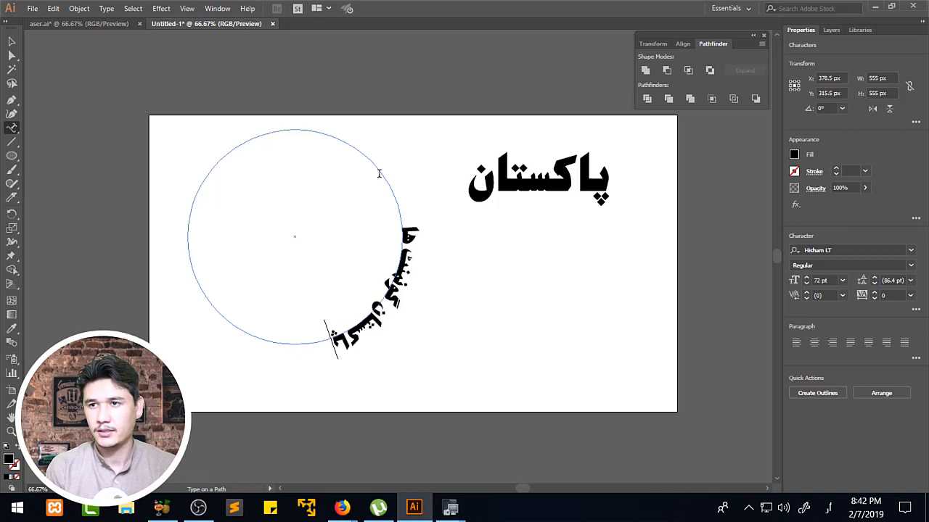
text(ؤ)
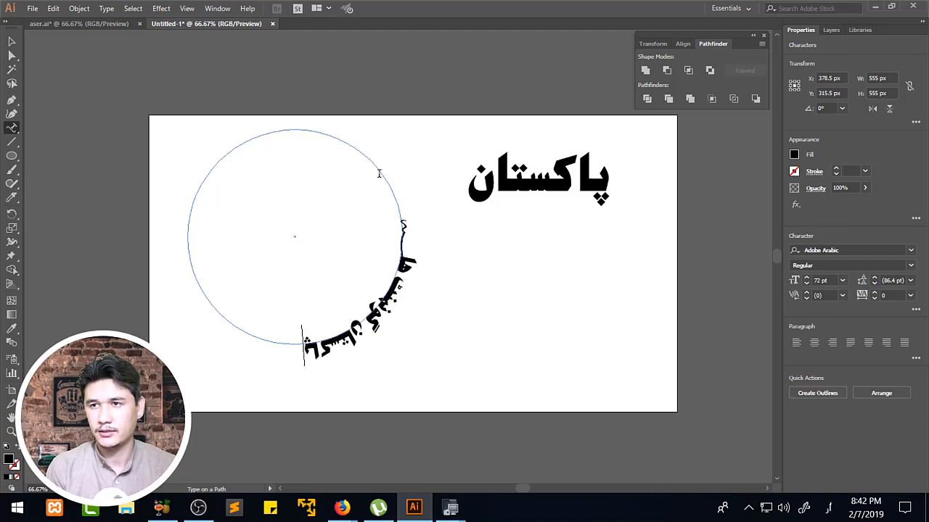
key(BackSpace)
text(ئ)
key(BackSpace)
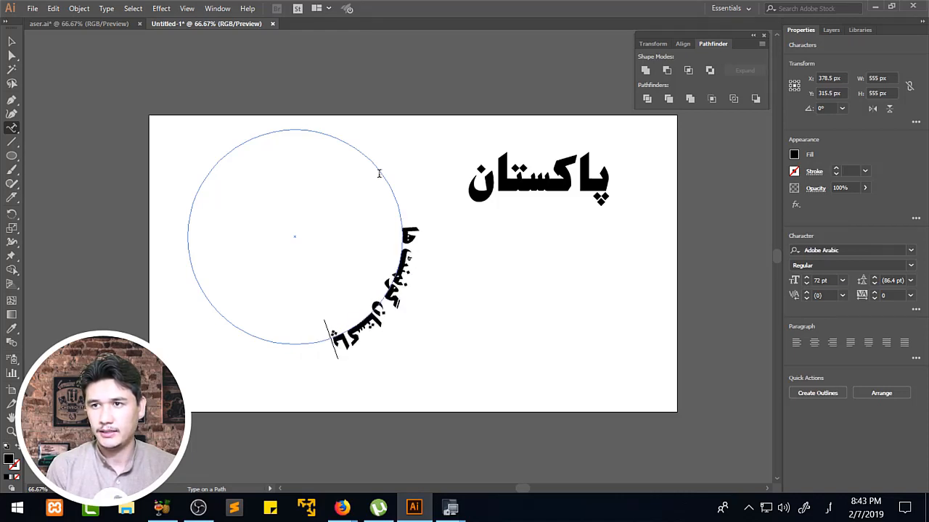
text(ۓ)
key(BackSpace)
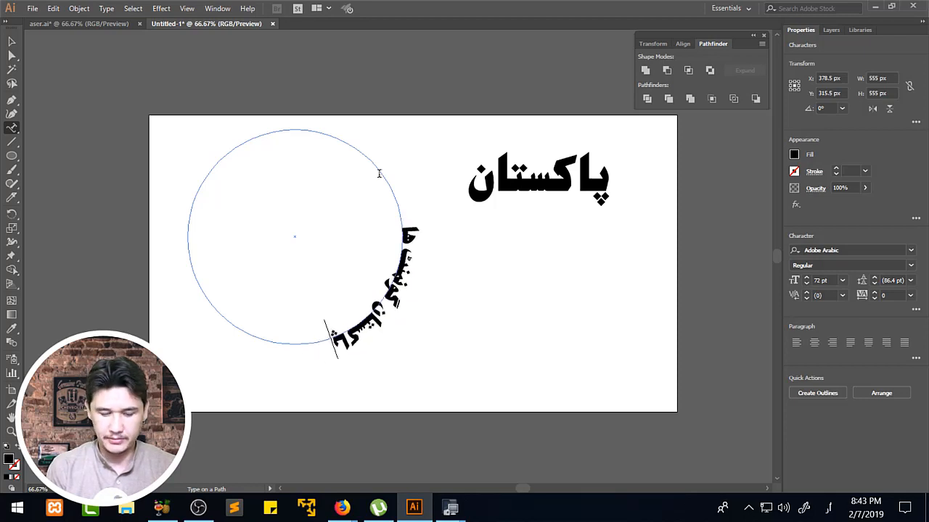
text(ے)
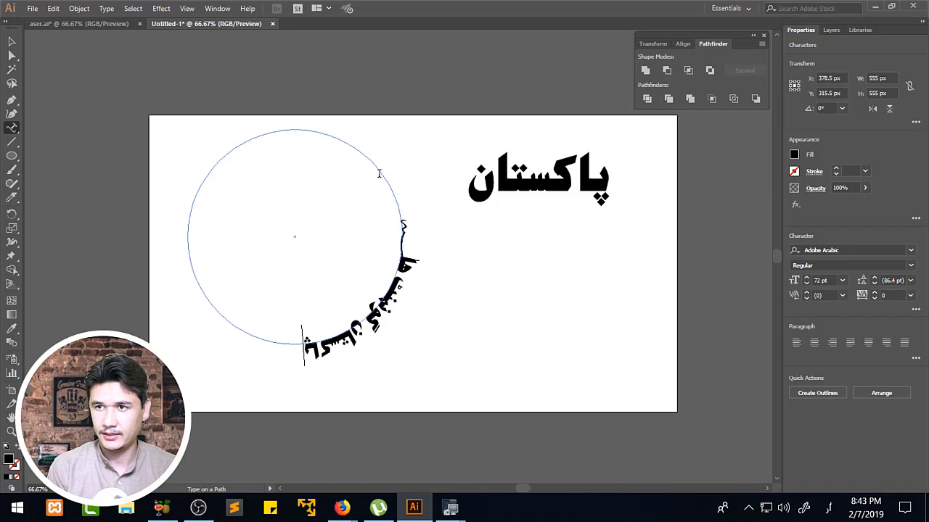
key(BackSpace)
text(ہ)
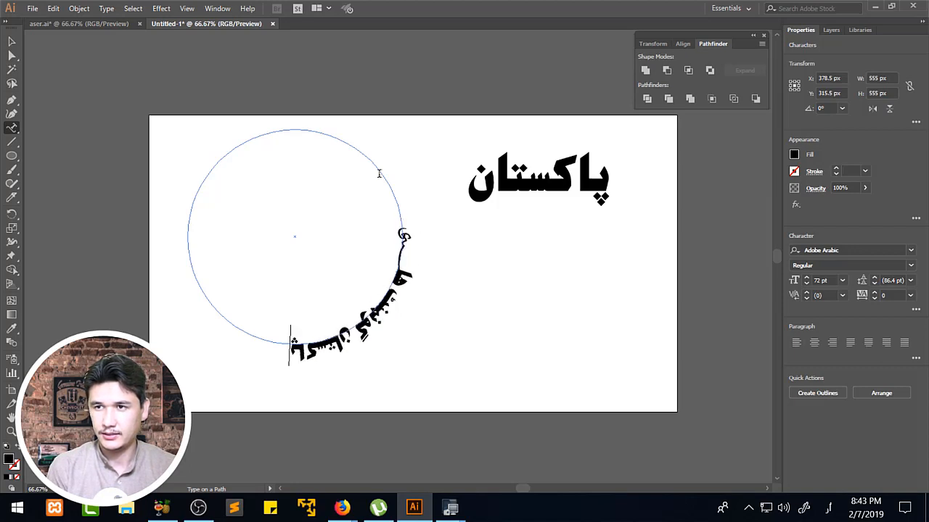
key(BackSpace)
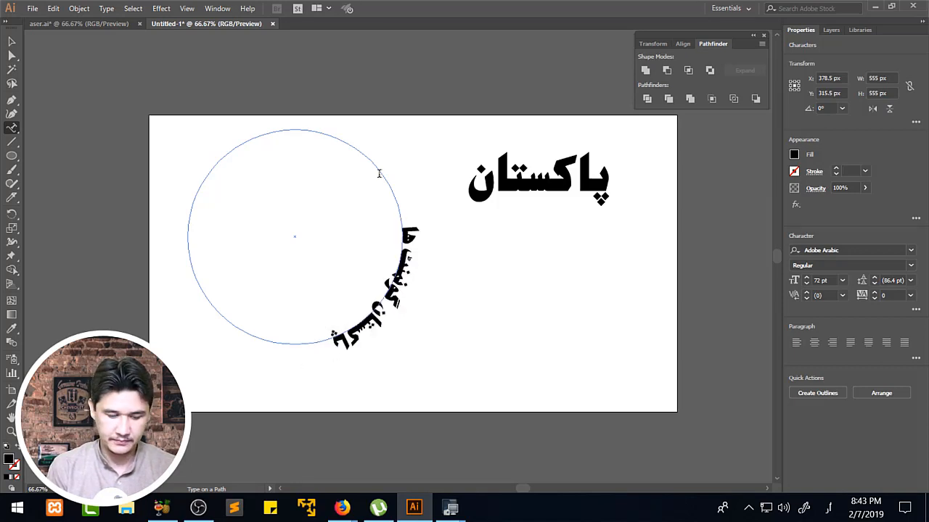
text(ئ)
key(BackSpace)
text(ۃی)
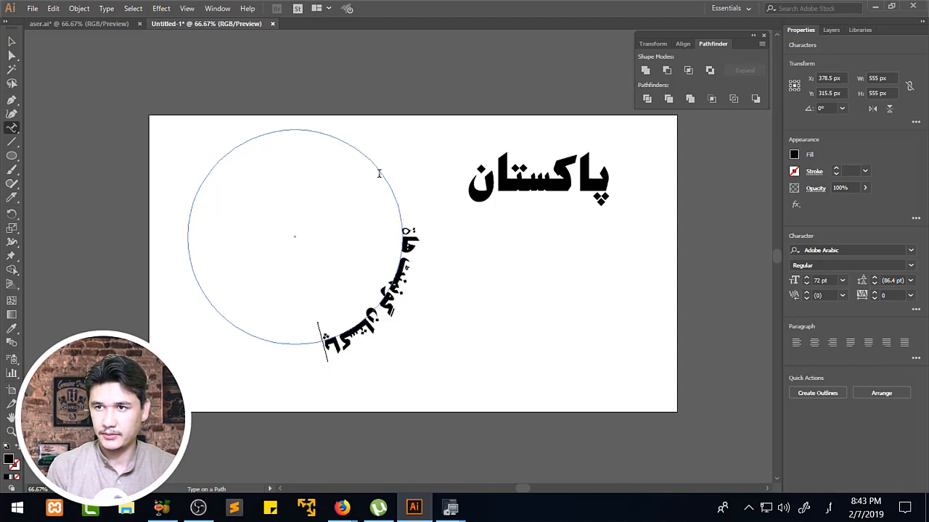
key(BackSpace)
key(BackSpace)
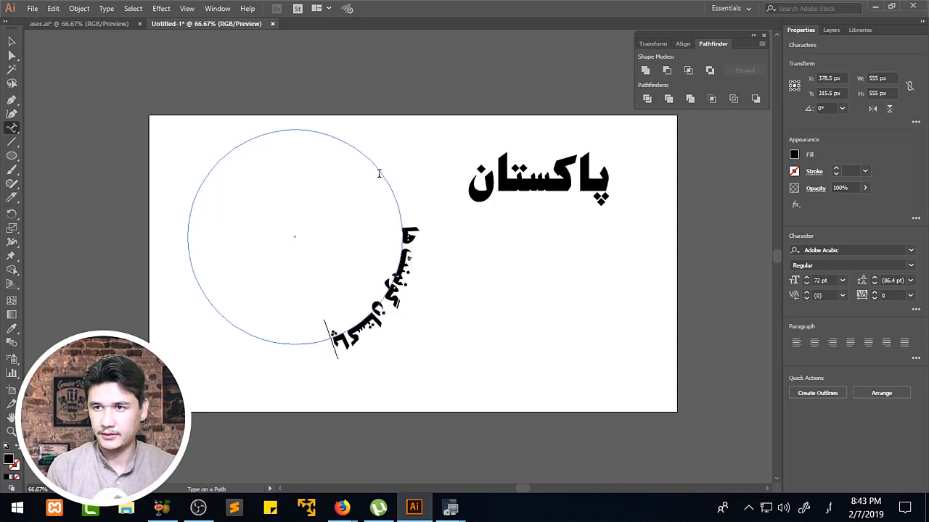
Complete the third word on the circular path as "هایی" and add the word "اسول" after it.
text(ہ)
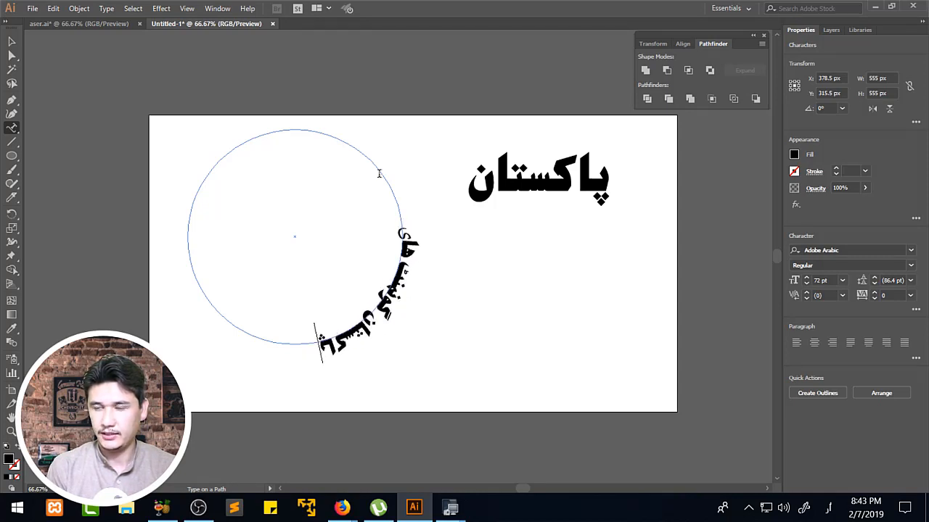
text(ی)
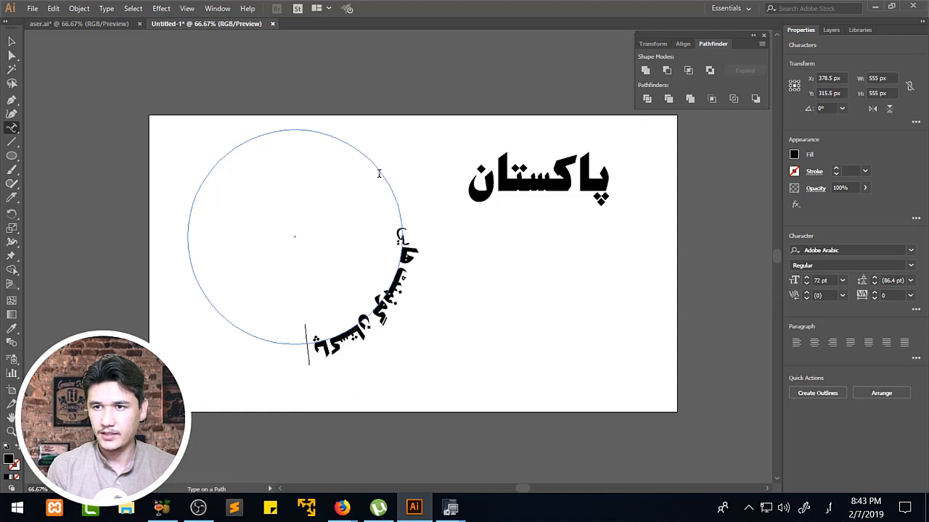
text(اع)
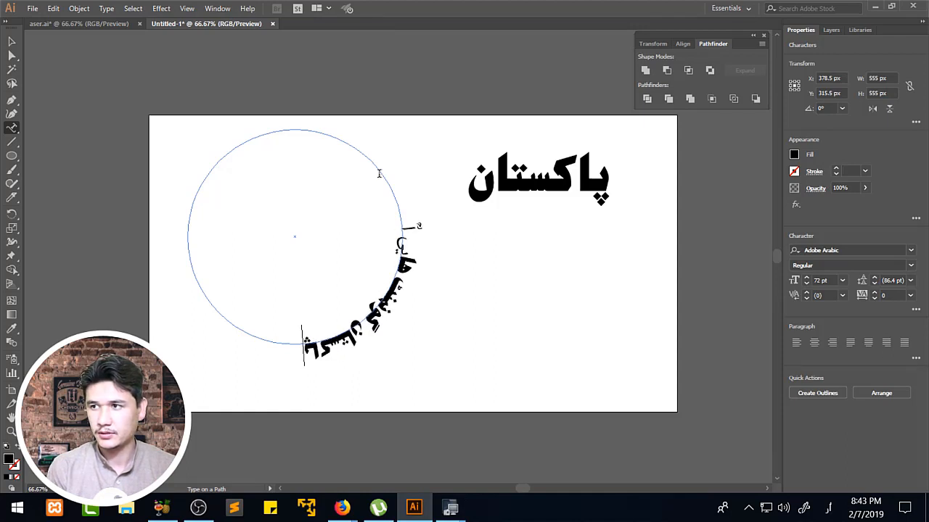
key(BackSpace)
text(ا)
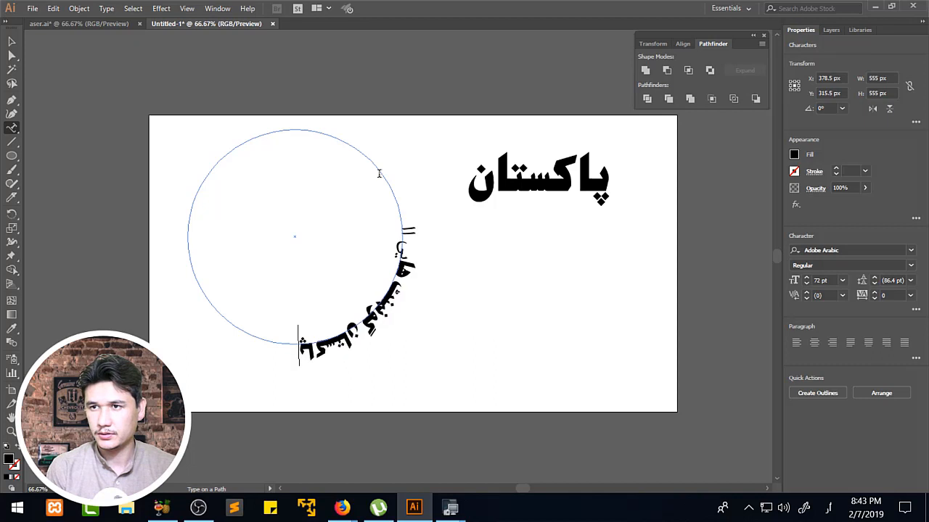
key(BackSpace)
text(ک)
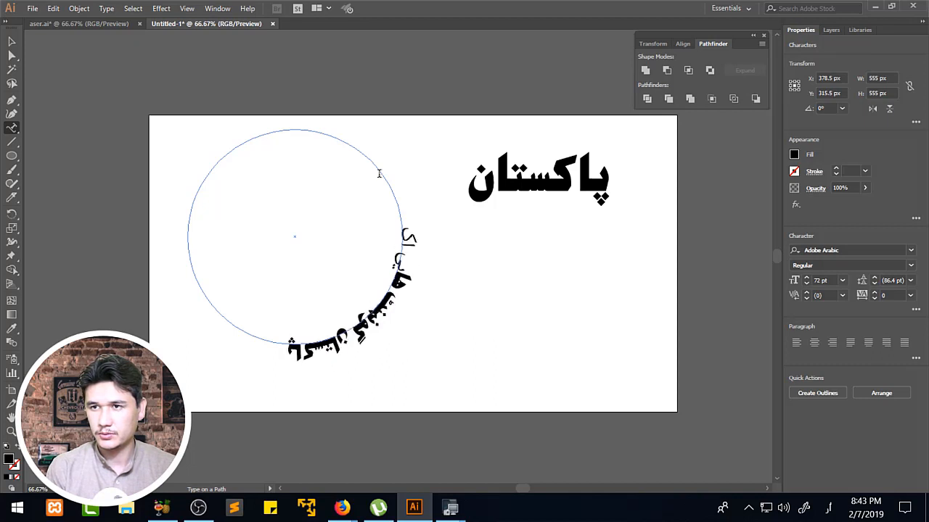
text(و)
key(BackSpace)
key(BackSpace)
text(س)
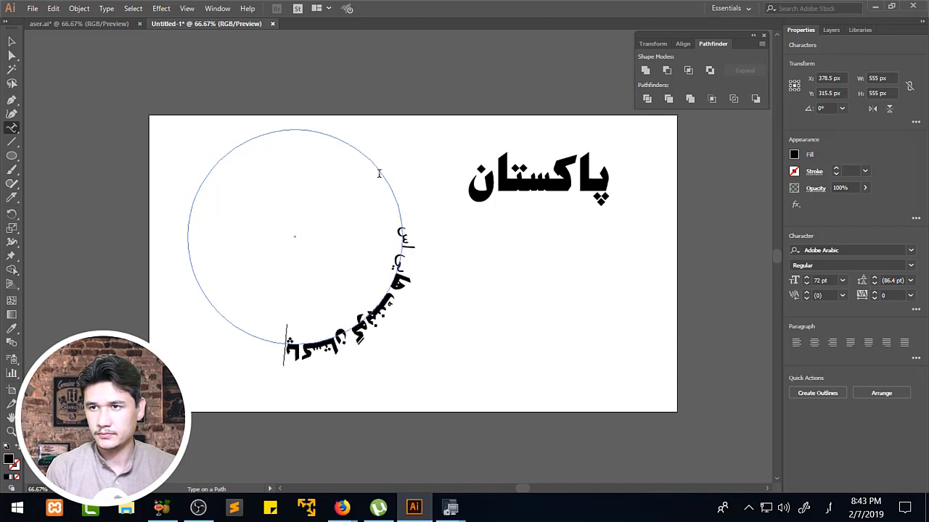
text(ک)
key(BackSpace)
text(ول)
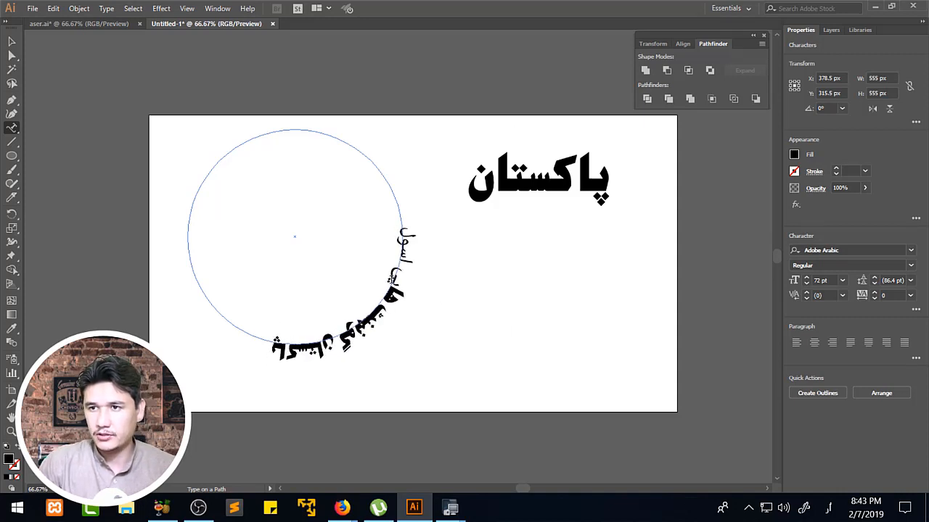
Copy the standalone word's text style to all the circular text with the Eyedropper, and set the circular text's size to 72 pt.
key(ctrl+a)
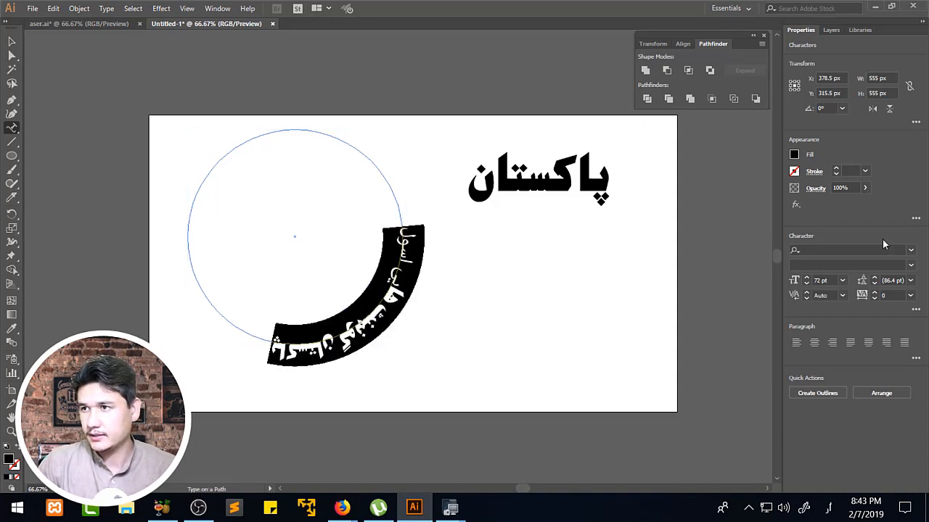
click(11, 329)
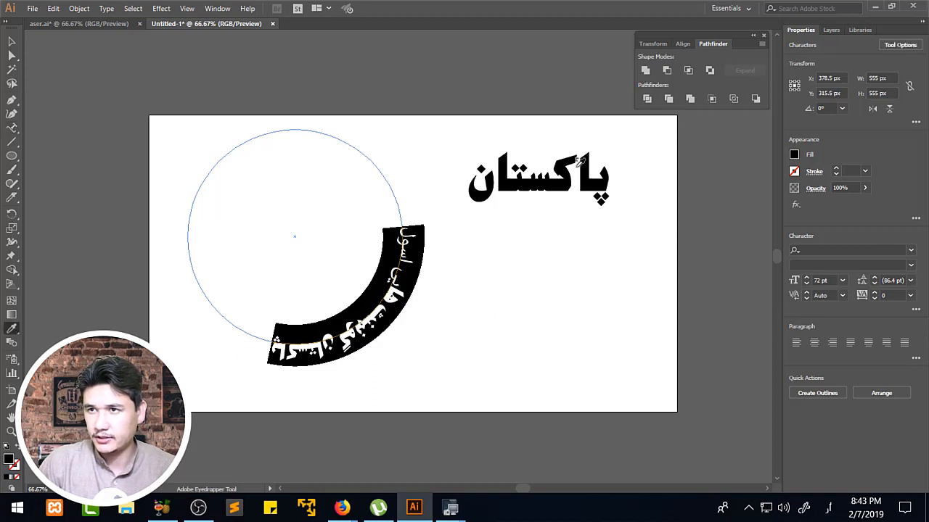
click(530, 181)
click(12, 43)
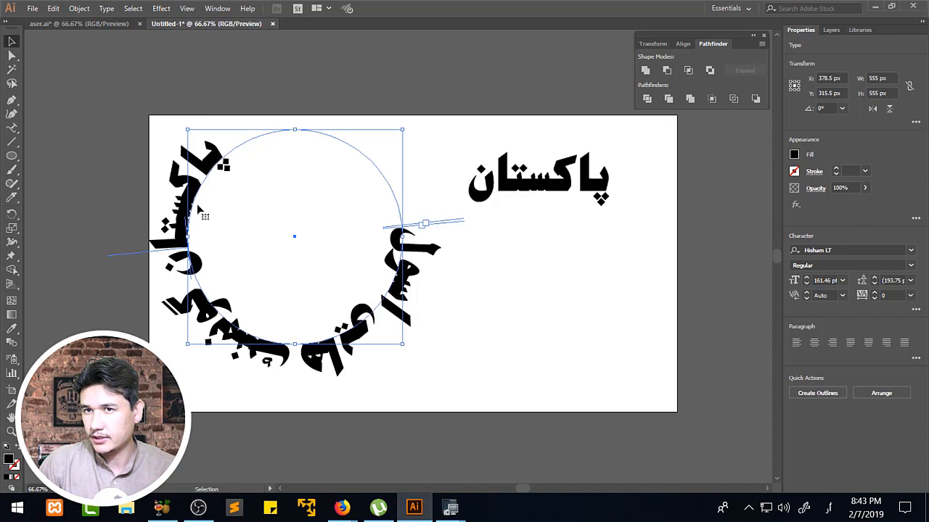
click(844, 280)
click(858, 268)
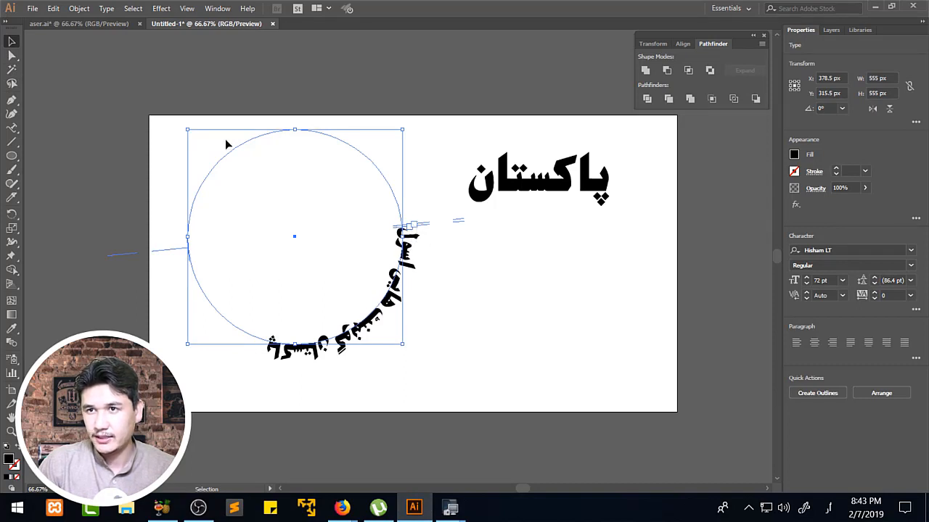
Slide the text along the circle with the Direct Selection tool so it arcs over the circle's upper part.
key(z)
drag(171, 111, 504, 383)
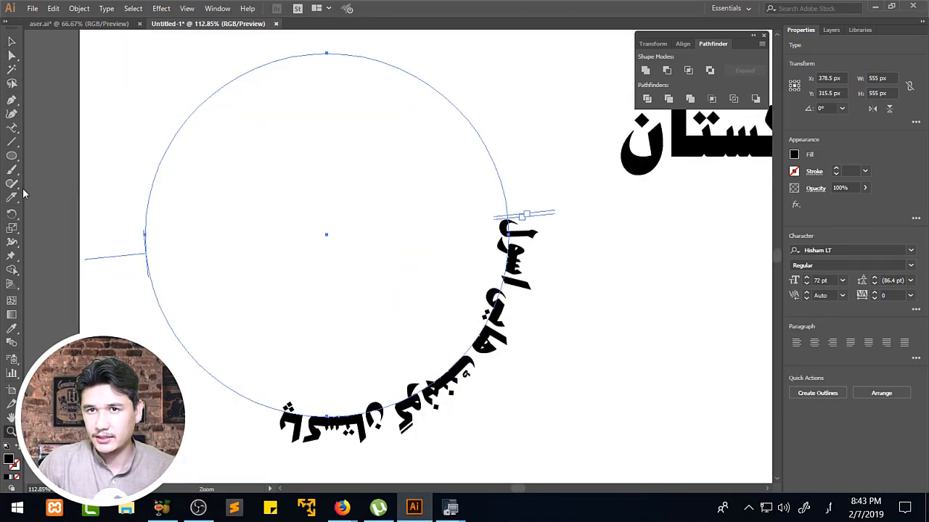
click(12, 127)
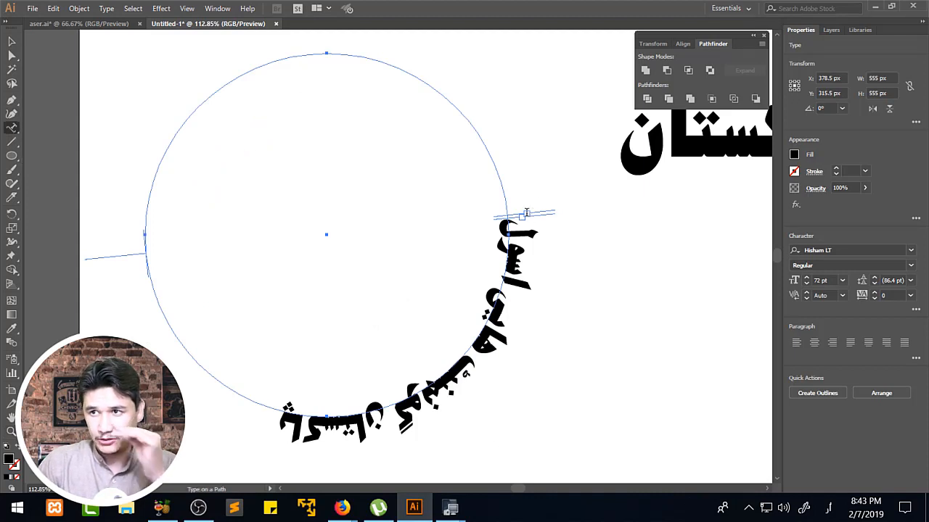
click(13, 56)
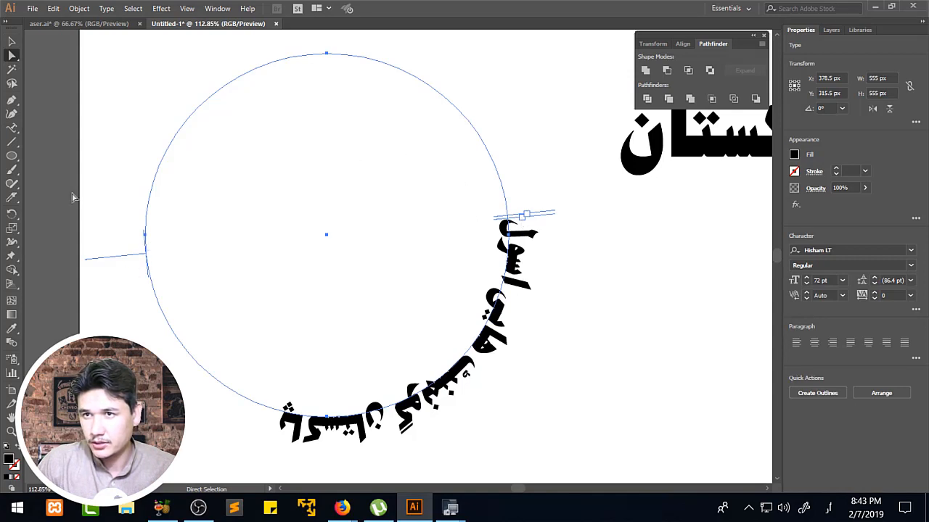
click(12, 131)
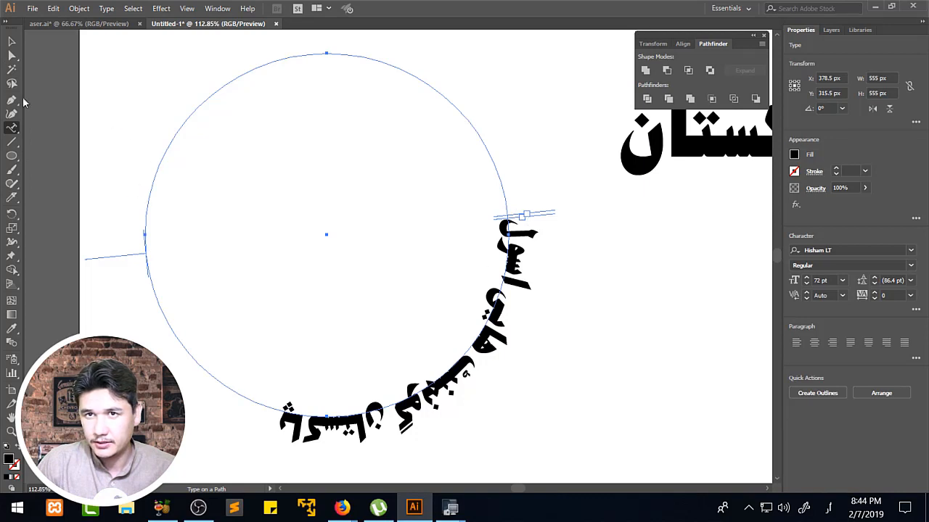
click(13, 57)
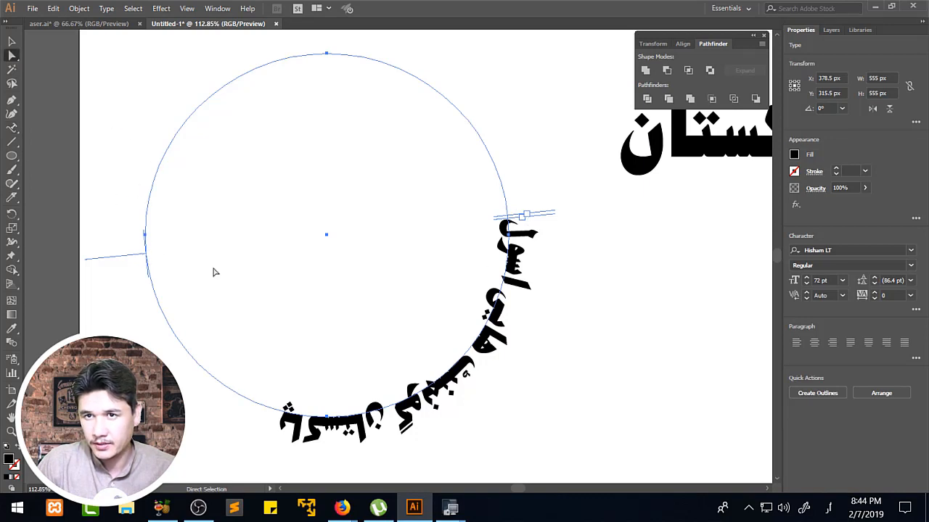
drag(141, 259, 169, 83)
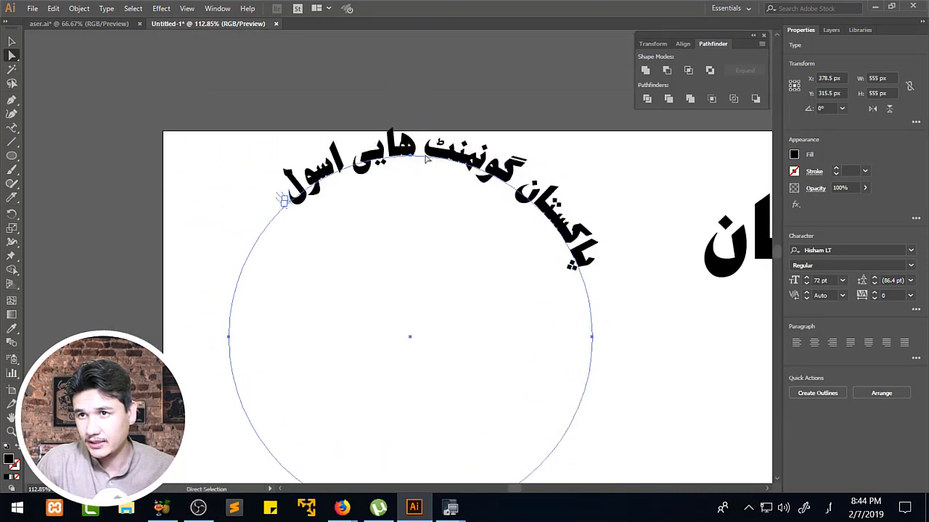
Increase the font size of the circular text to 100 pt.
click(825, 281)
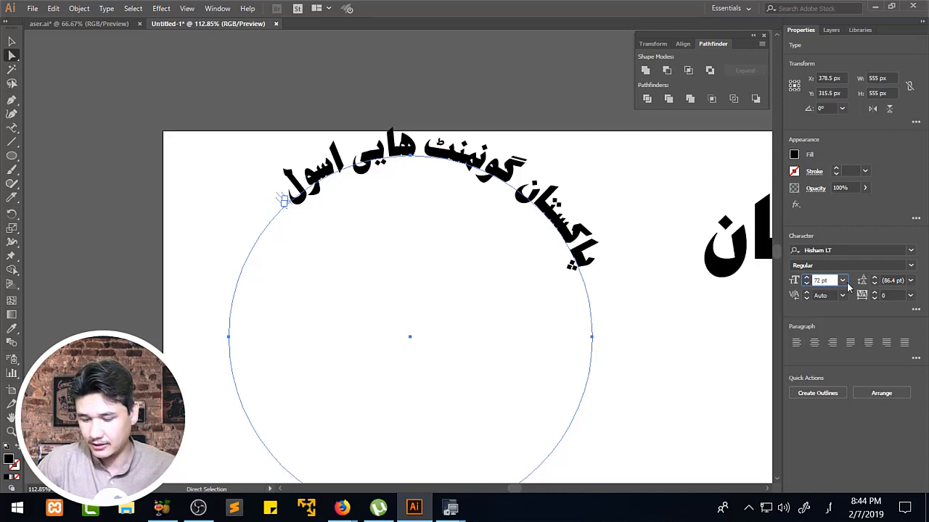
key(Up)
key(Up)
key(Up)
key(Up)
key(Up)
key(Up)
key(Up)
key(Up)
key(Up)
key(Up)
key(Up)
key(Up)
key(Up)
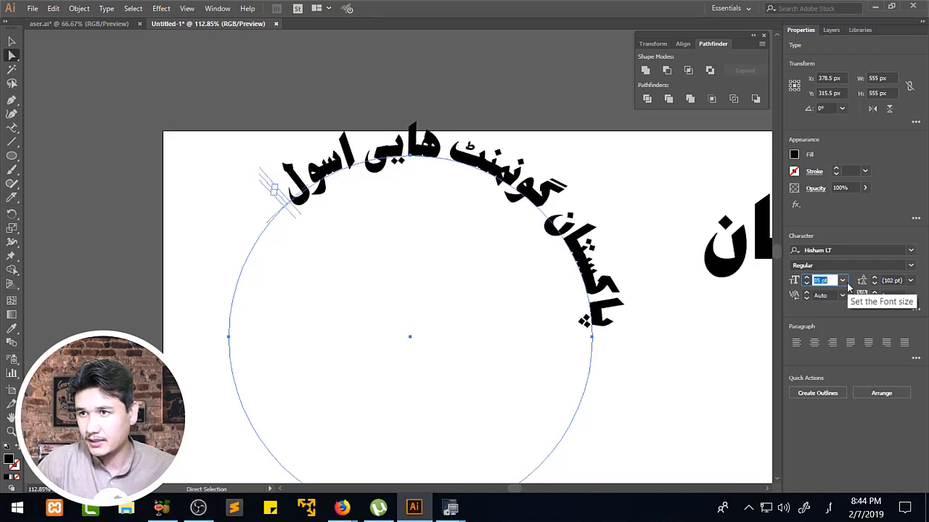
key(Up)
key(Up)
key(Up)
key(Up)
key(Up)
key(Up)
key(Up)
key(Up)
key(Up)
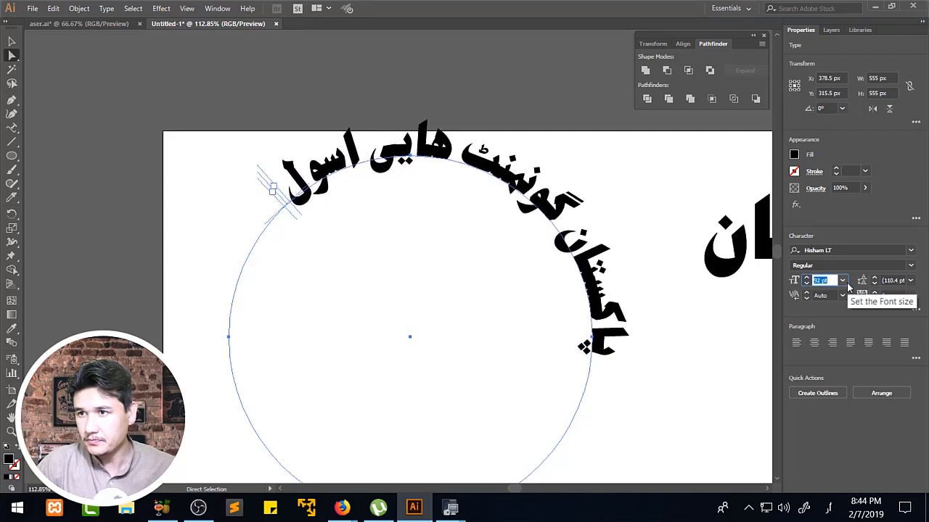
key(Up)
key(Up)
key(Up)
key(Up)
key(Up)
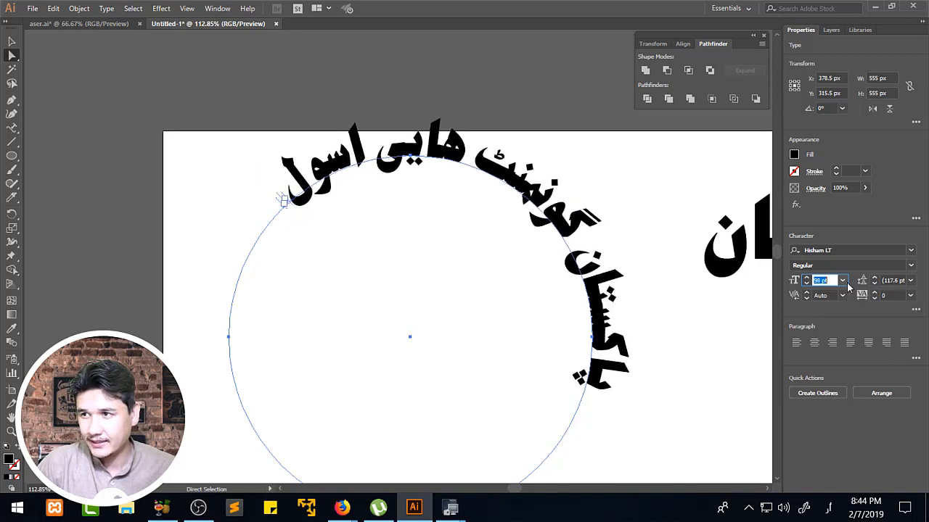
key(Up)
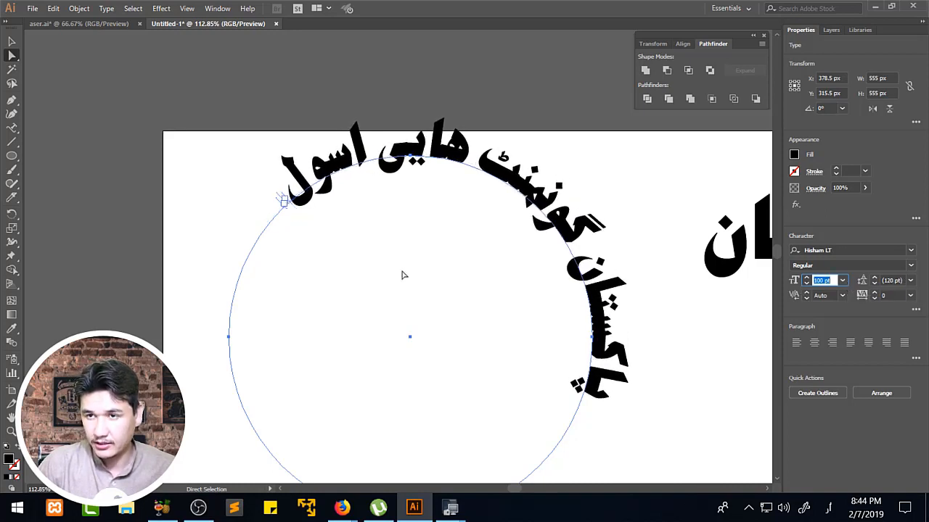
Shift the 100 pt phrase counterclockwise along the circle so it is roughly centred over the top.
double_click(283, 206)
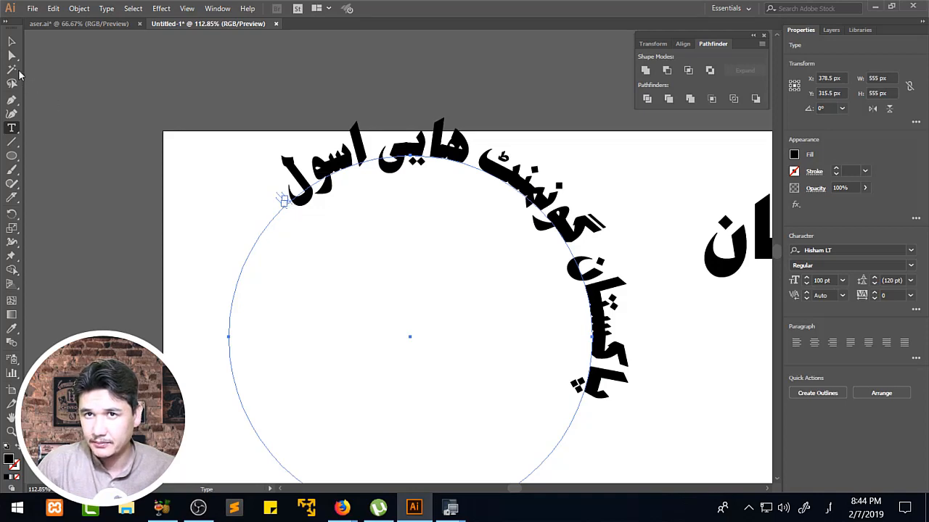
key(Escape)
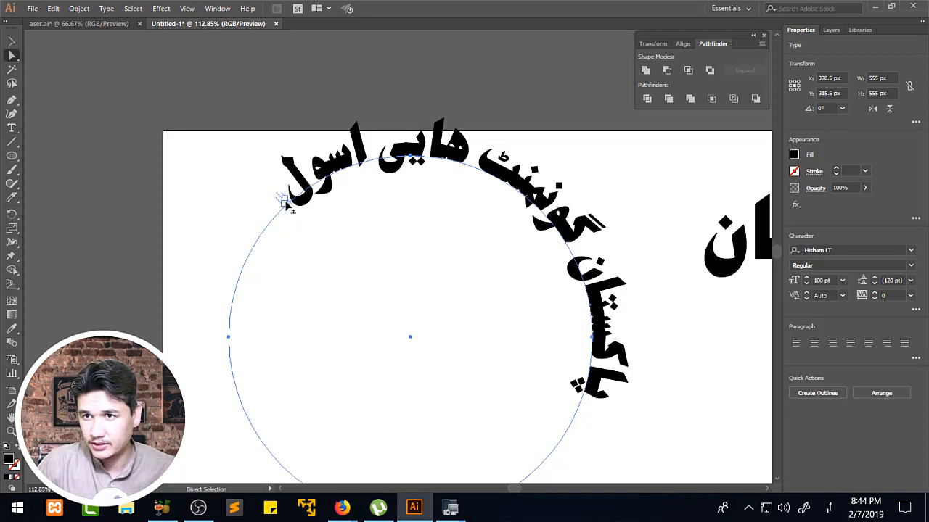
drag(287, 206, 219, 281)
key(z)
alt+click(509, 321)
alt+click(510, 322)
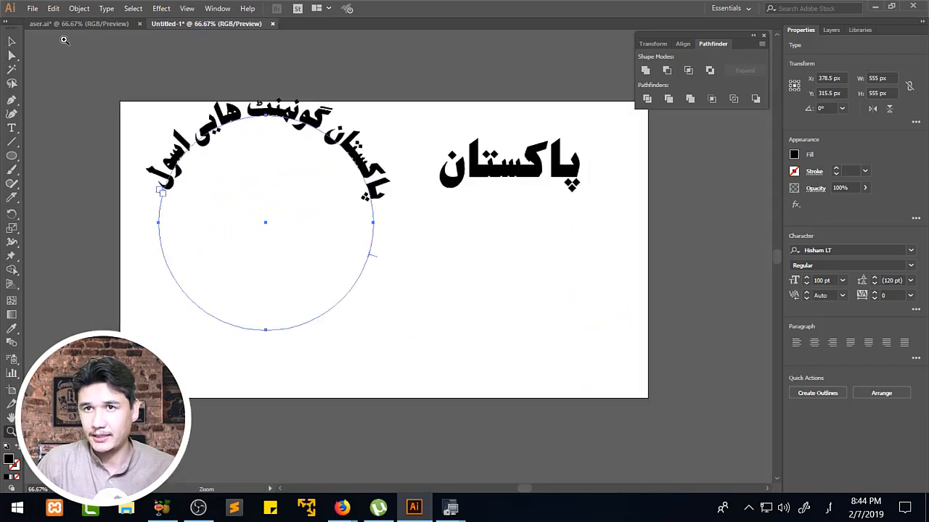
Scale the circular text down proportionally to 500 px wide.
click(12, 43)
drag(373, 116, 353, 137)
click(407, 218)
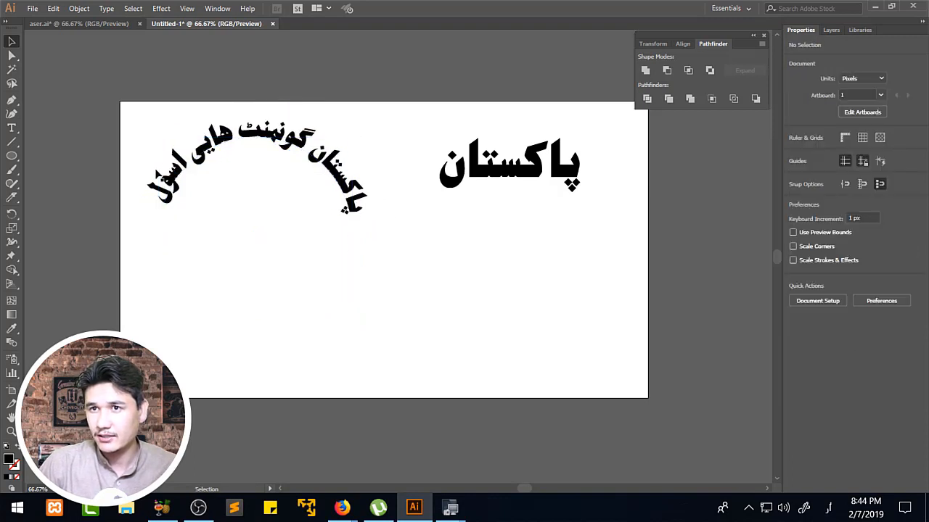
Insert the missing letter "ک" in the last word of the circular text so it reads "اسکول".
double_click(186, 181)
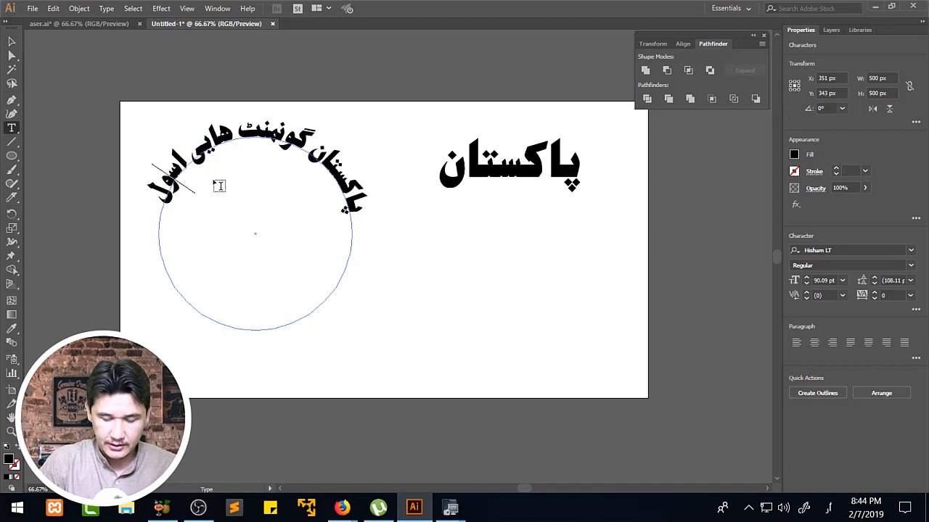
text(ک)
click(11, 41)
click(146, 101)
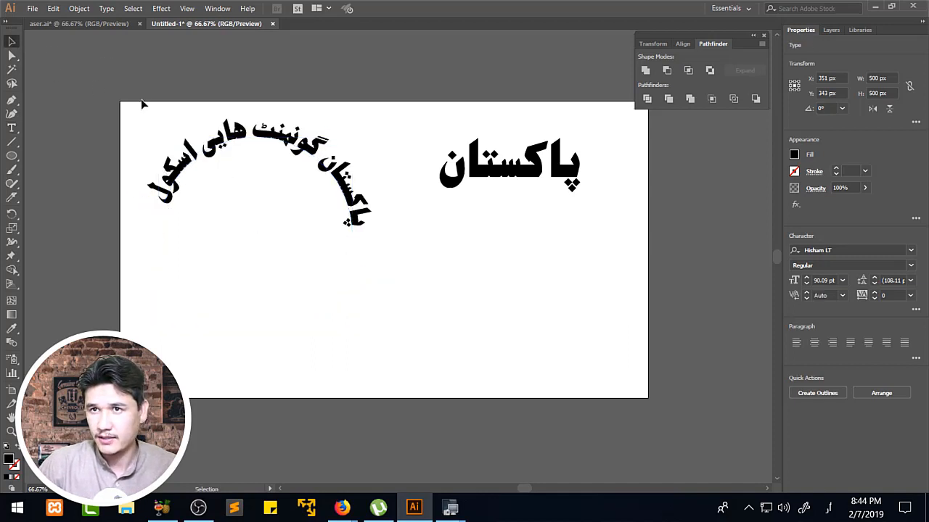
Adjust the phrase's position along the circle with the Direct Selection tool until both ends sit level on either side.
click(365, 190)
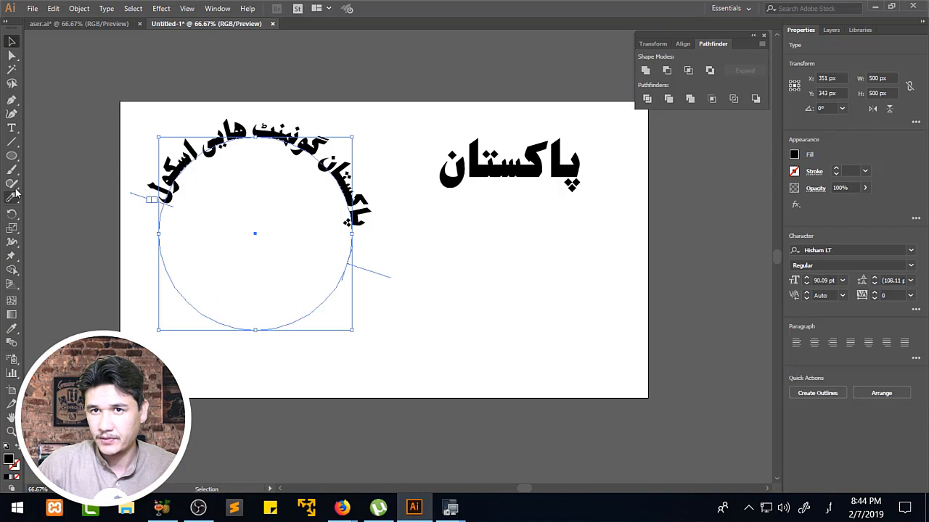
click(11, 55)
mouse_move(156, 204)
mouse_down()
mouse_move(149, 230)
mouse_move(159, 203)
mouse_up()
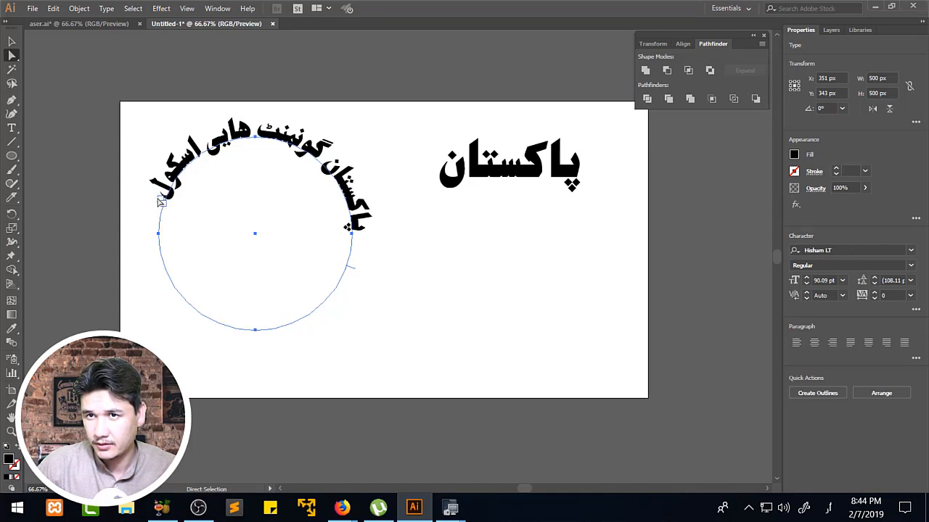
drag(160, 201, 159, 205)
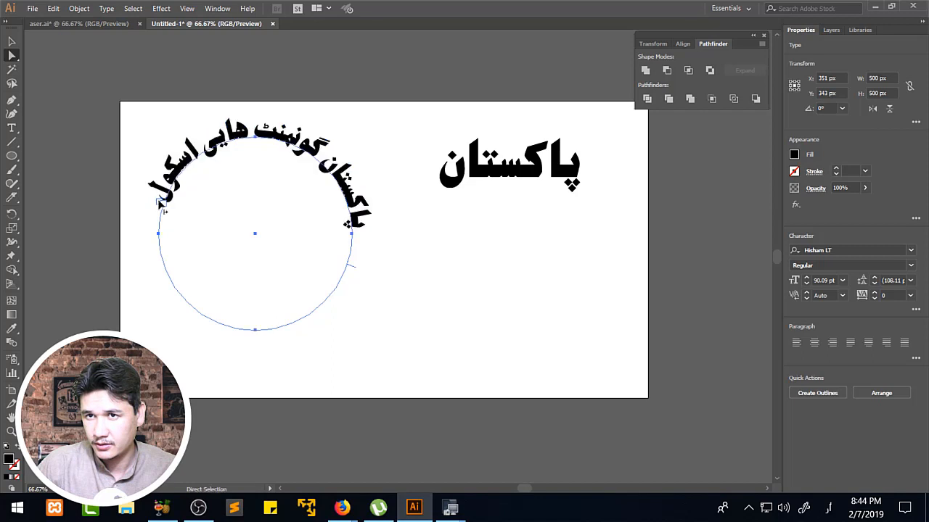
key(t)
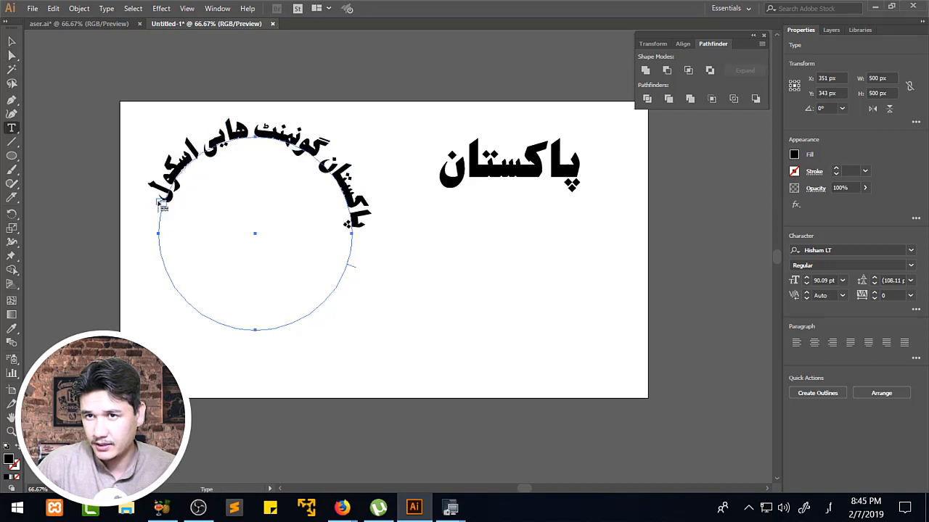
key(v)
click(12, 56)
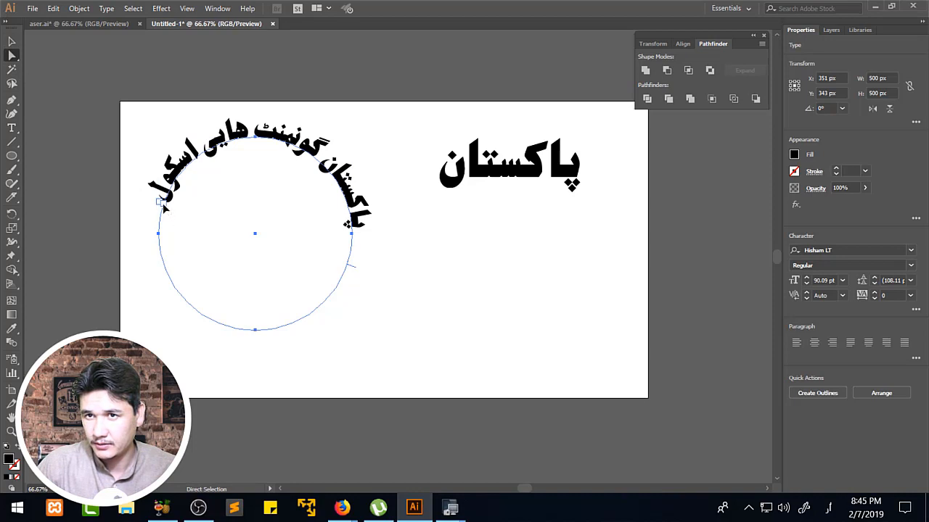
drag(164, 208, 161, 232)
key(t)
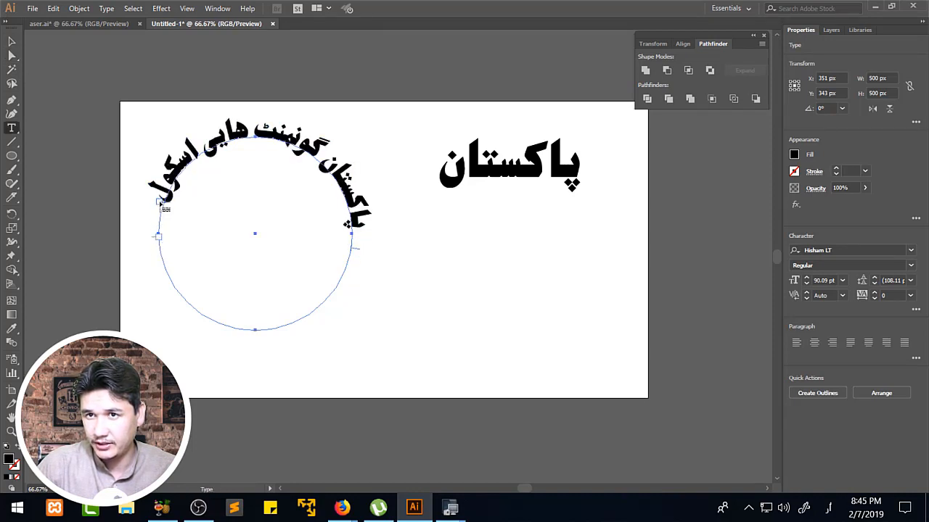
click(12, 55)
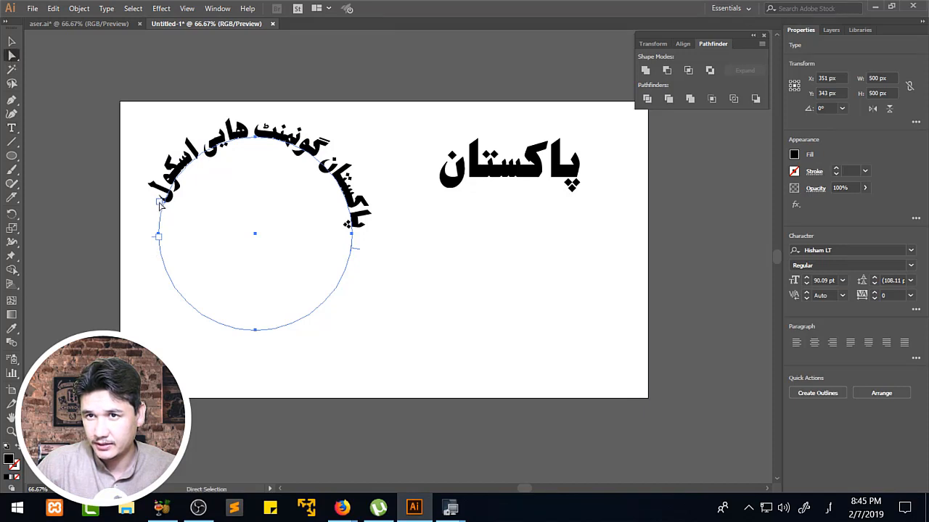
drag(161, 205, 183, 198)
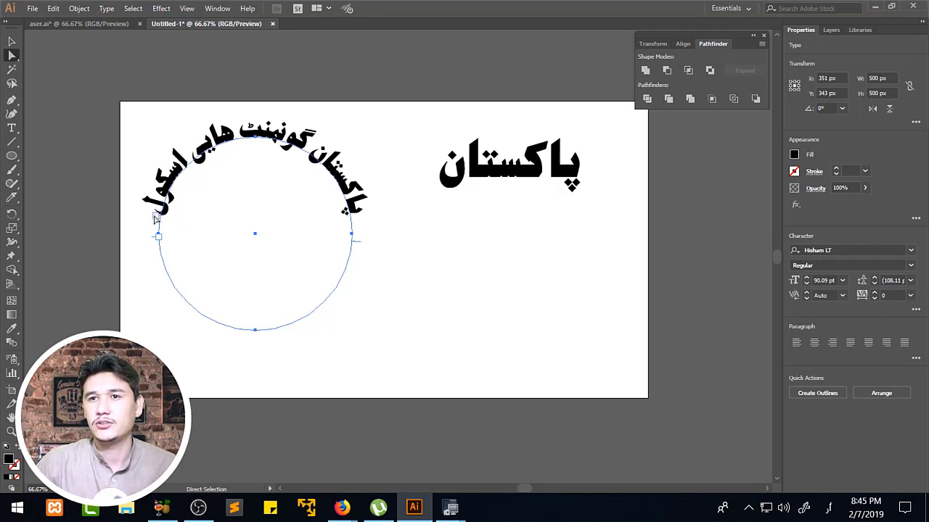
drag(155, 217, 156, 214)
click(382, 254)
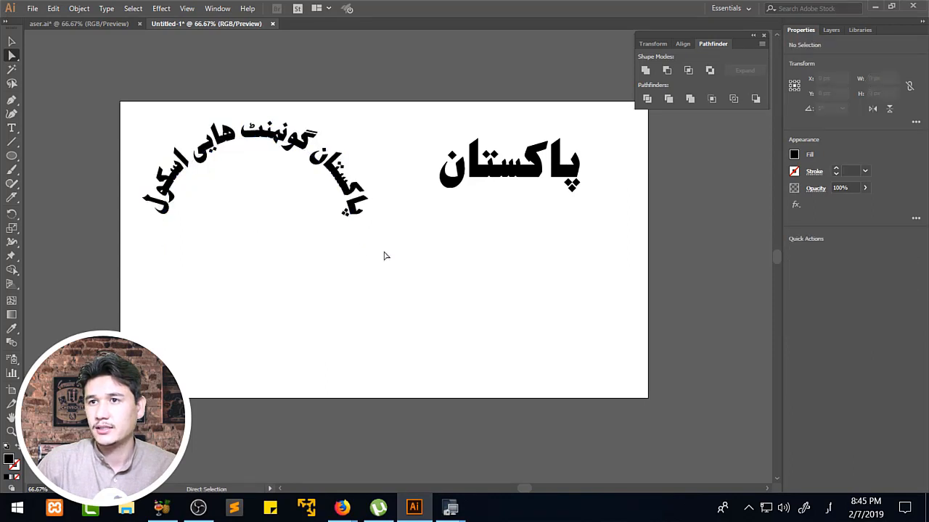
Move the circular text slightly down and right, to about X 391 px and Y 400 px.
click(12, 41)
drag(299, 142, 315, 164)
click(425, 259)
Draw a circle about 444 px wide from the centre of the circular text and remove its fill.
click(276, 170)
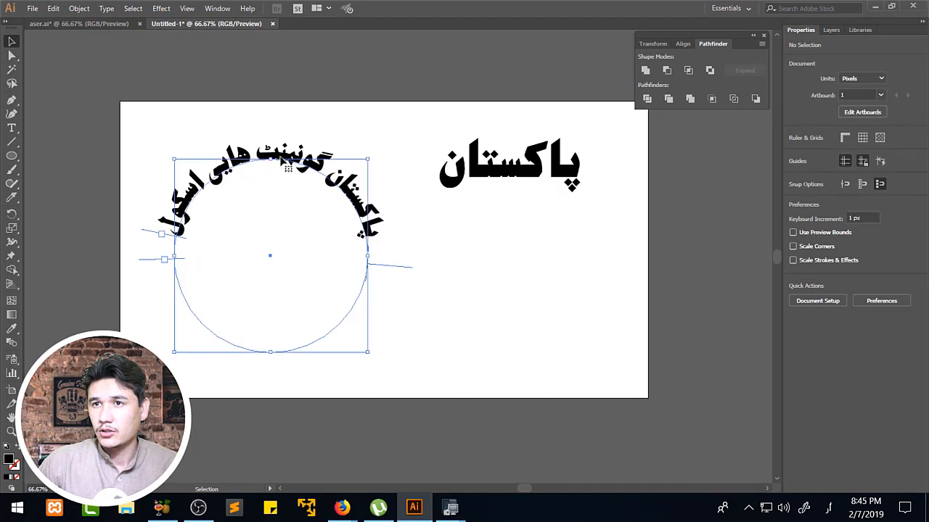
drag(11, 155, 67, 187)
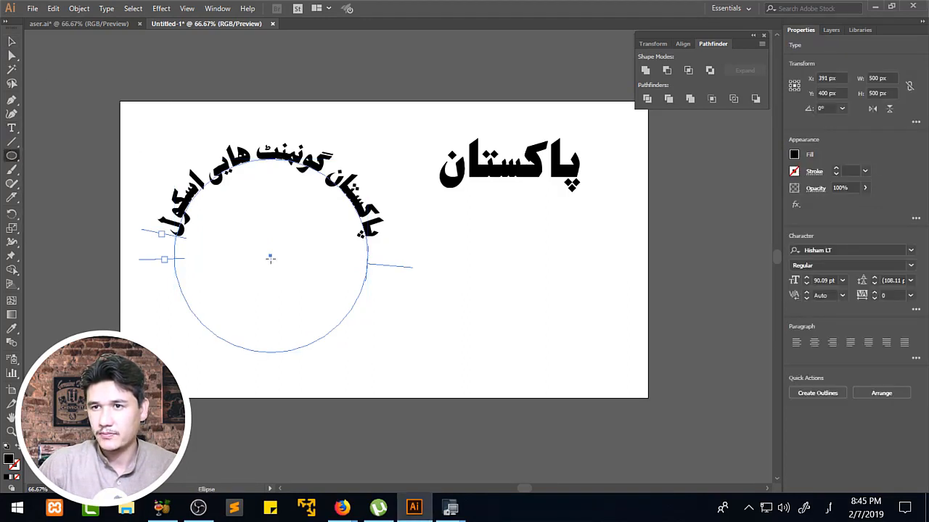
drag(270, 258, 327, 341)
key(v)
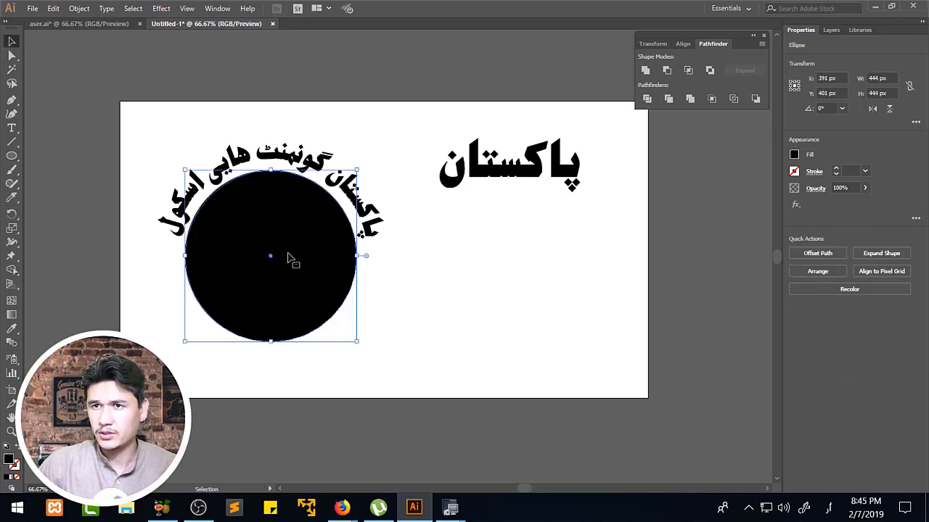
click(795, 154)
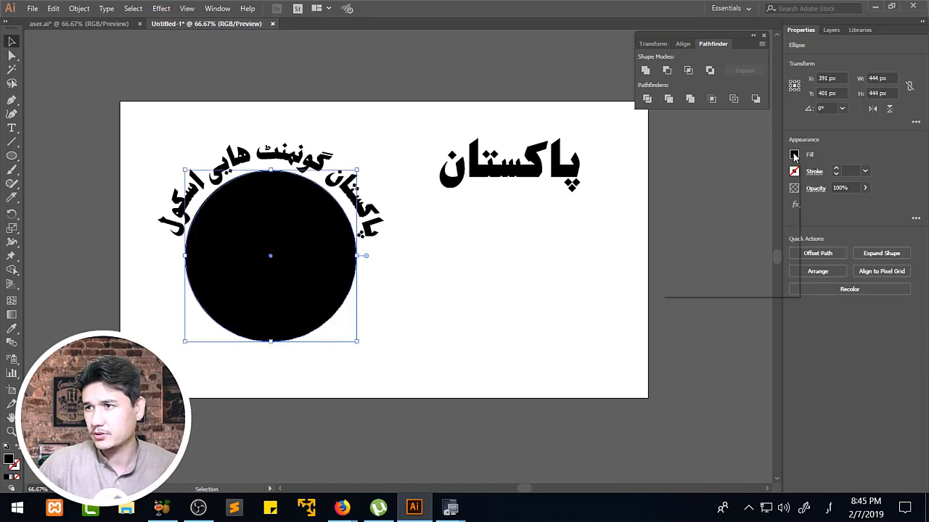
click(667, 177)
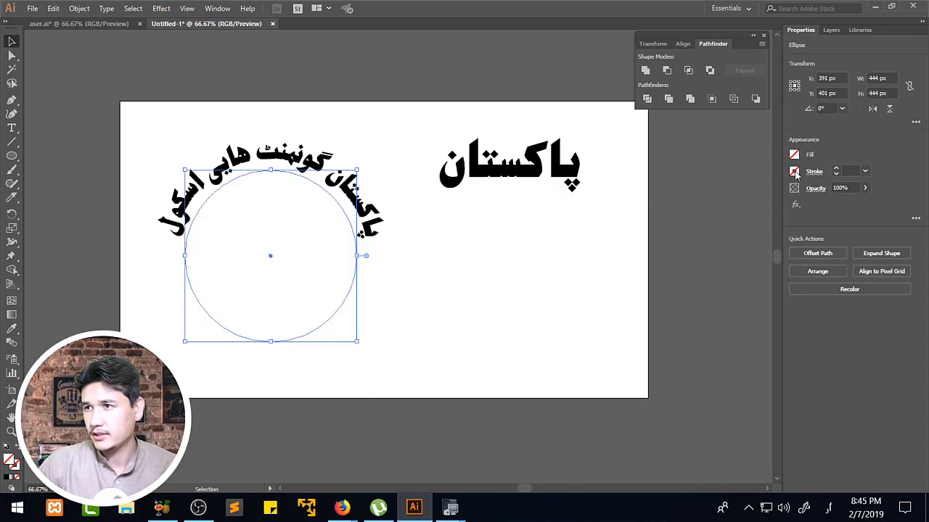
Give the inner circle a 14 pt black stroke and shrink it slightly to leave a gap below the text.
click(811, 172)
click(734, 186)
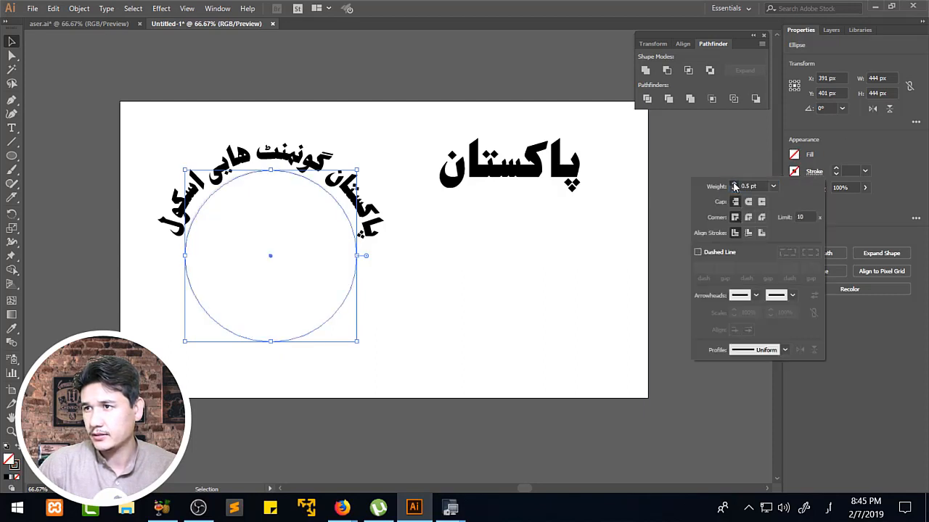
click(734, 187)
click(735, 186)
click(734, 186)
click(734, 186)
click(734, 187)
click(735, 186)
click(734, 187)
click(734, 187)
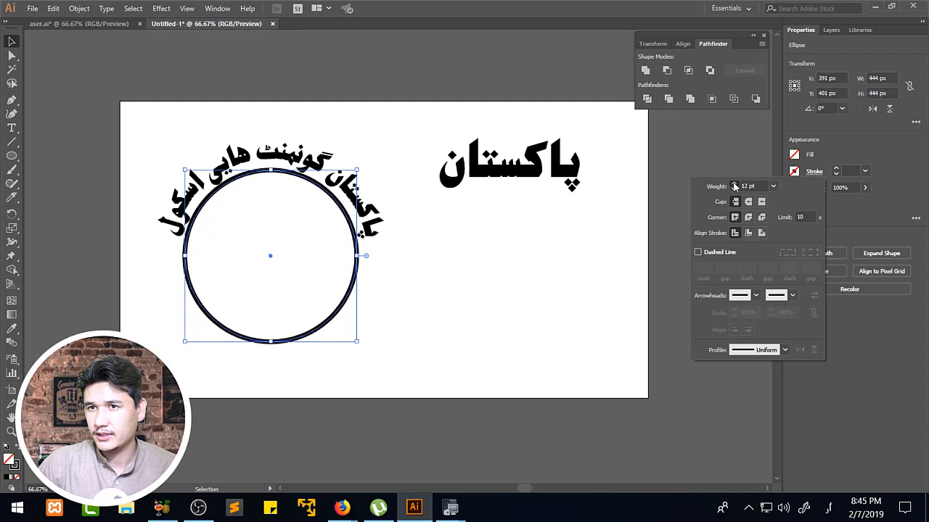
click(734, 186)
click(734, 186)
drag(356, 170, 351, 175)
click(394, 133)
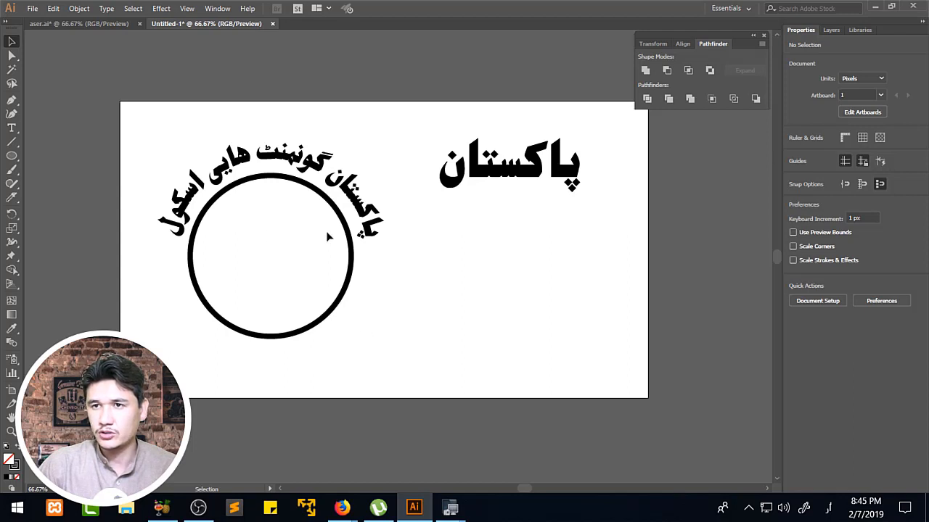
Draw a five-pointed star about 126 px wide near the centre of the circle.
drag(12, 156, 64, 212)
mouse_move(264, 253)
mouse_down()
mouse_move(280, 317)
mouse_move(268, 270)
mouse_up()
key(v)
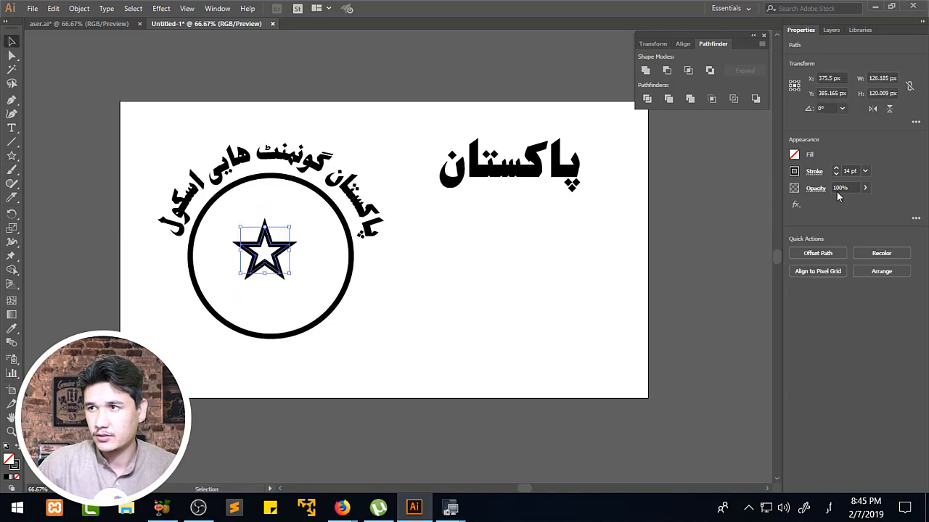
Remove the star's stroke and fill it with dark green.
click(824, 171)
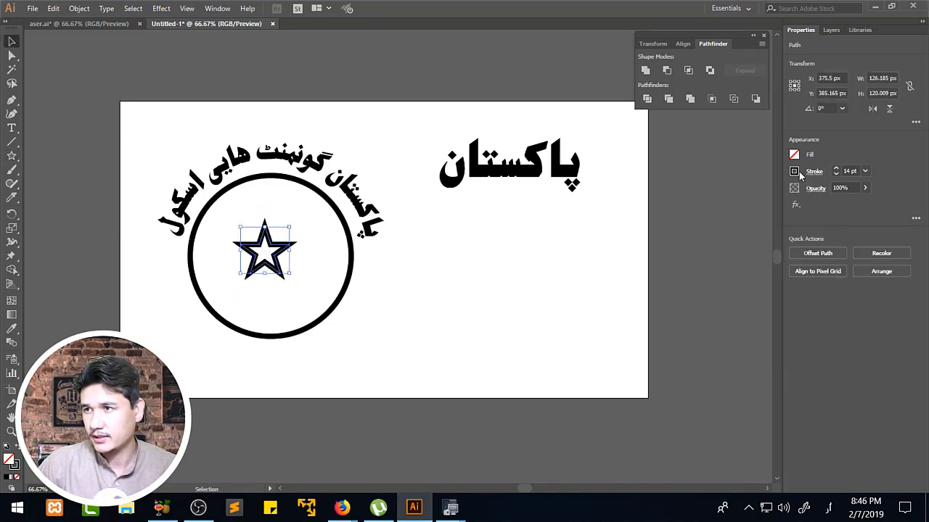
click(795, 171)
click(668, 212)
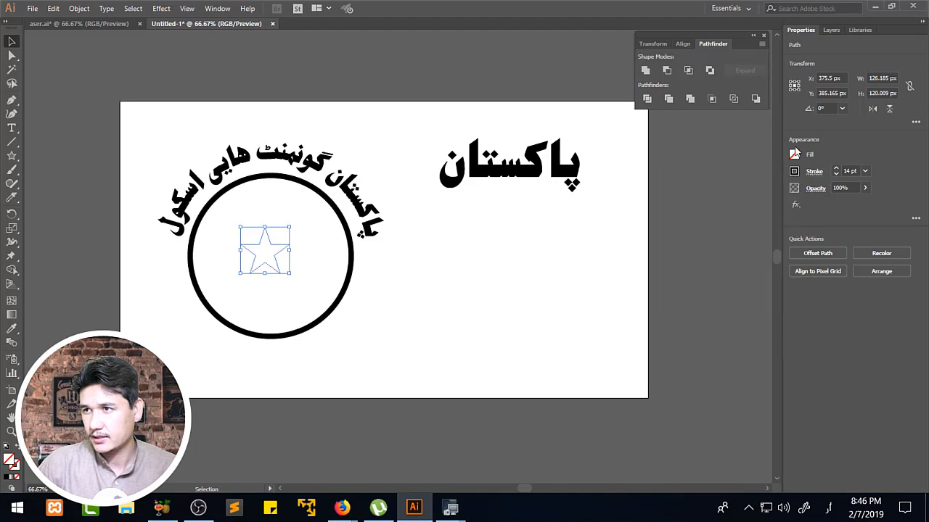
click(793, 155)
click(695, 207)
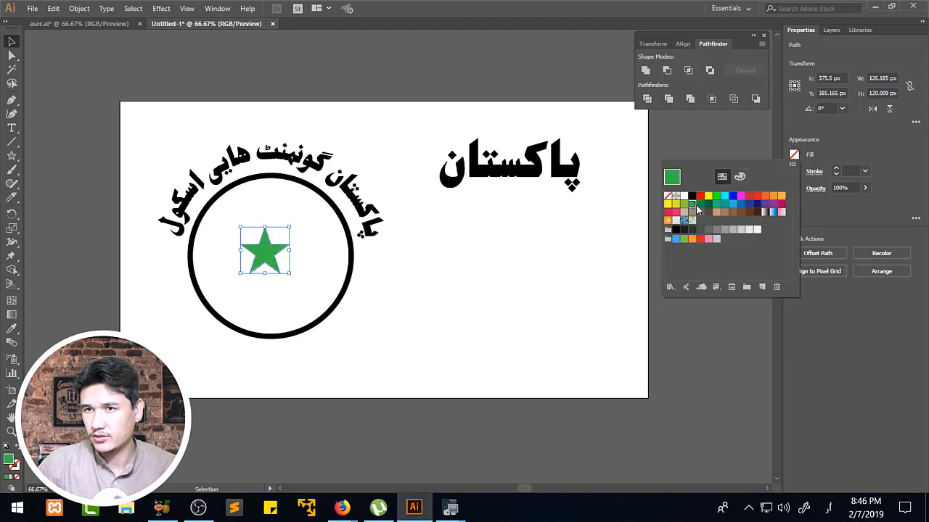
Centre the star, duplicate it, scale the copy to about 87 px wide, and arrange five small stars around the central one.
drag(265, 259, 241, 230)
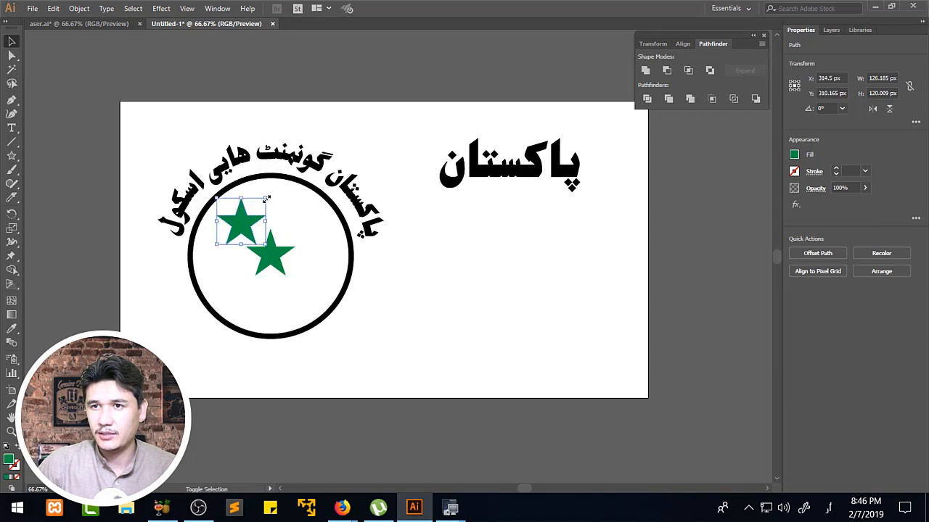
drag(265, 199, 279, 306)
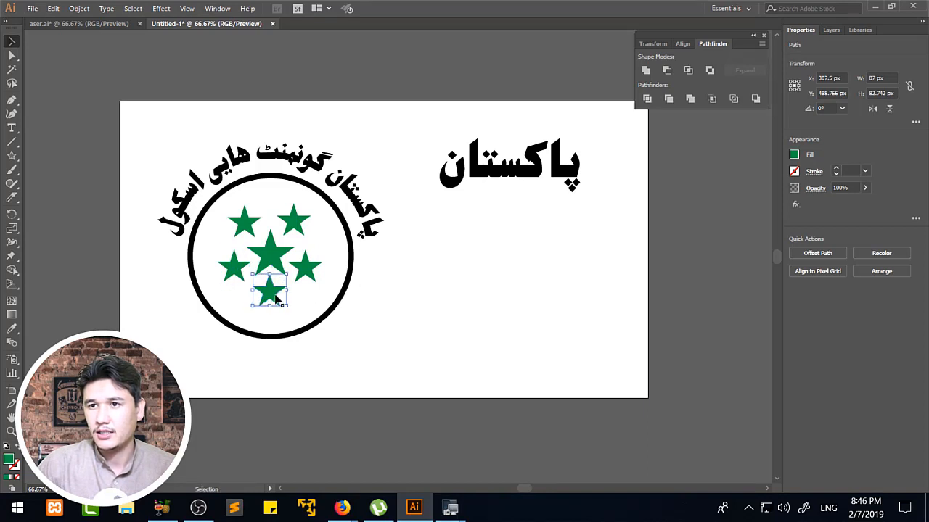
click(300, 292)
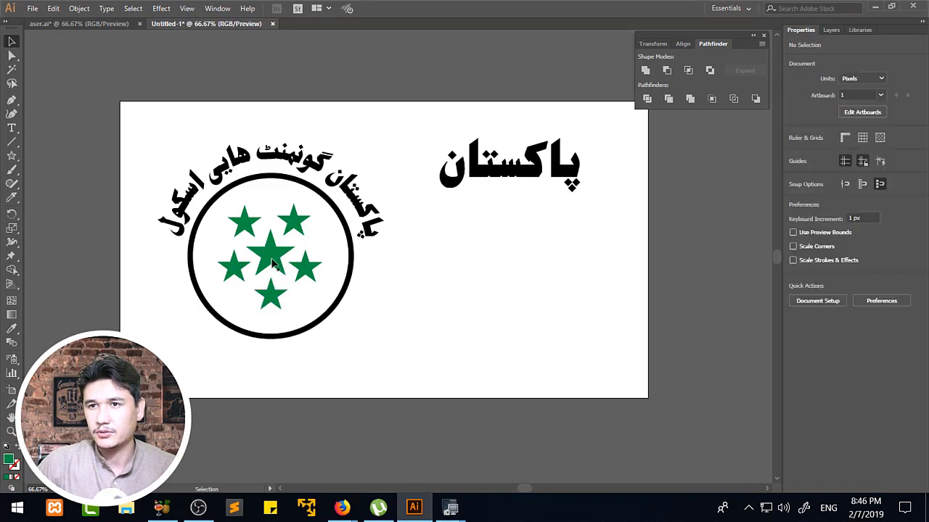
drag(232, 211, 318, 299)
click(288, 306)
Select all six stars and enlarge them together proportionally so they fill more of the circle.
click(253, 251)
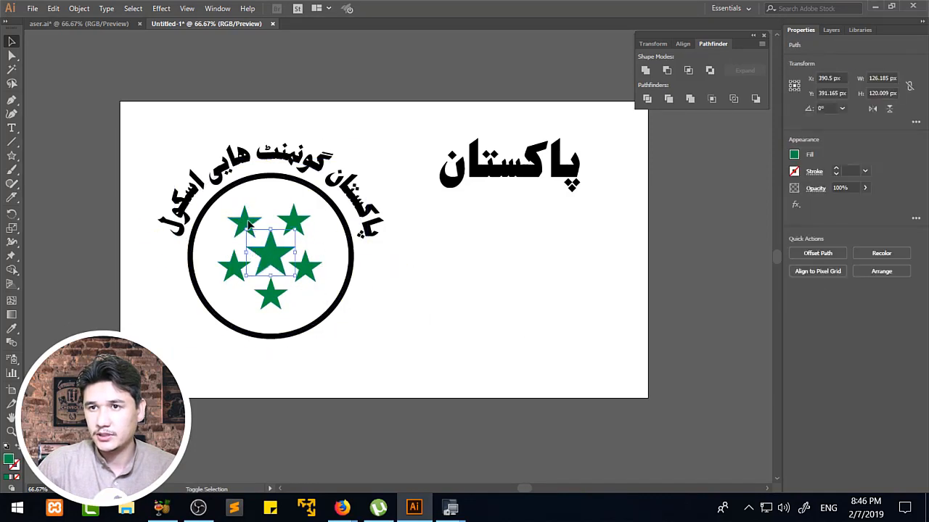
shift+click(249, 222)
shift+click(295, 222)
shift+click(312, 269)
shift+click(275, 299)
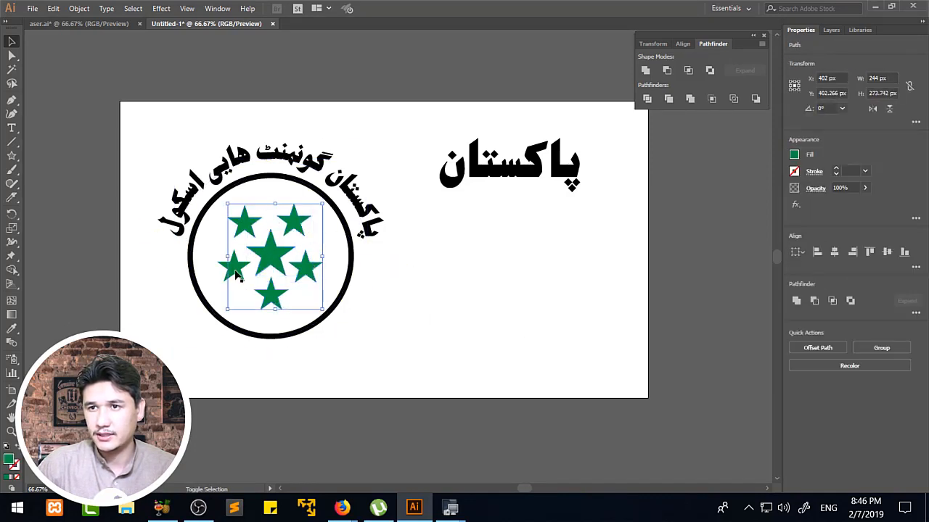
shift+click(237, 273)
drag(320, 207, 328, 199)
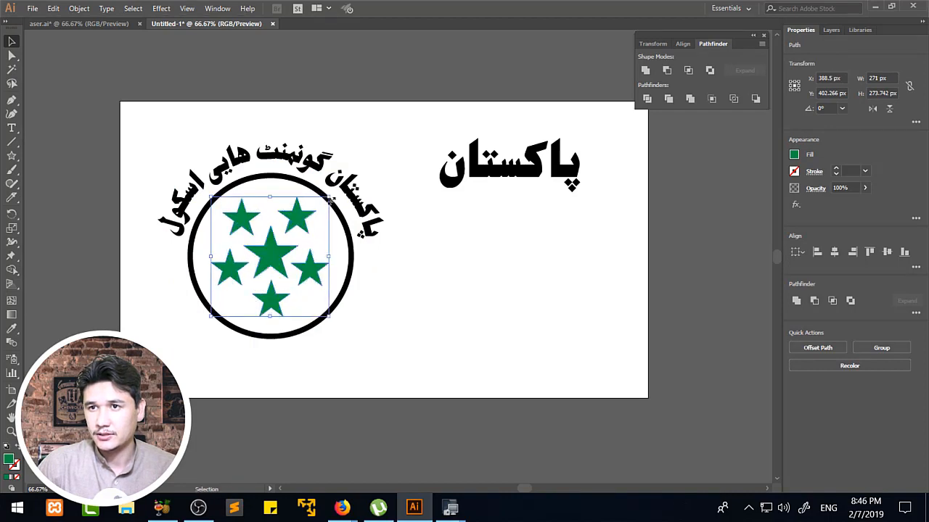
click(444, 285)
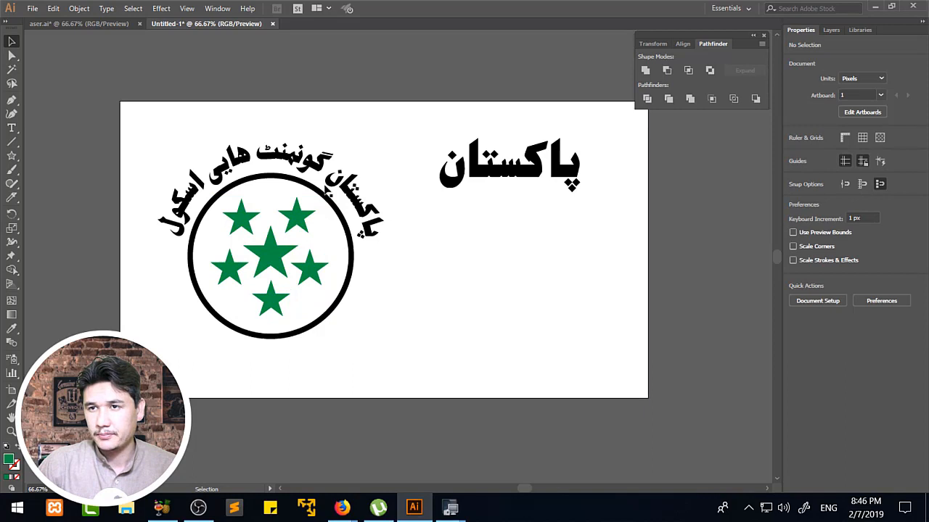
Draw a circle about 520 px in diameter from the emblem's centre, covering the ring and its stars.
click(11, 129)
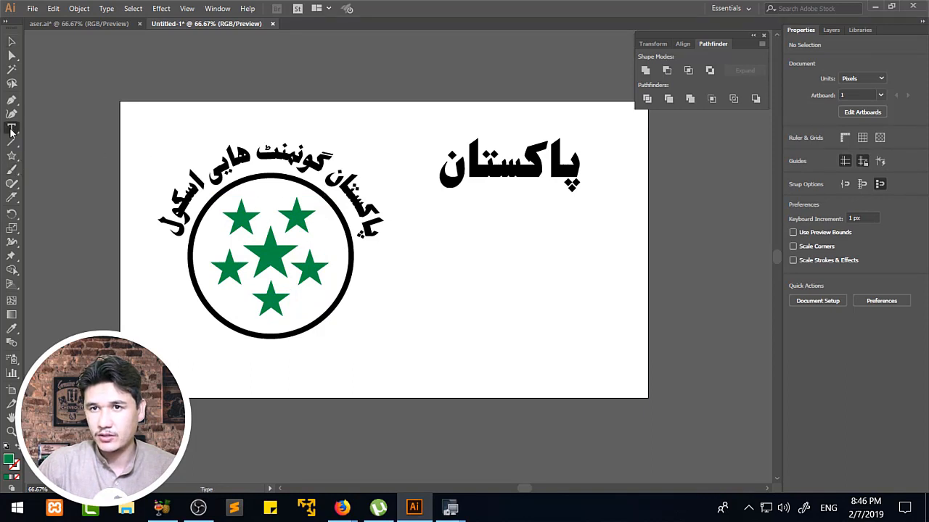
click(12, 45)
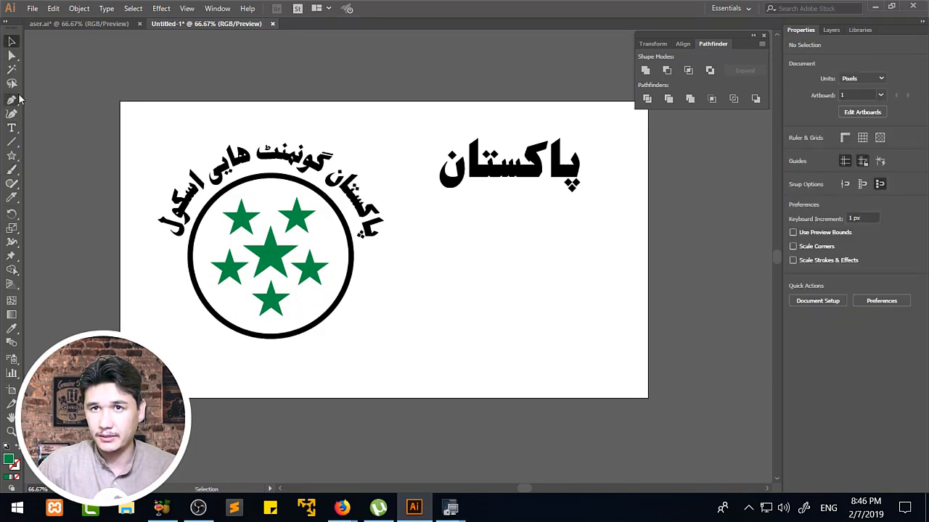
drag(12, 156, 71, 190)
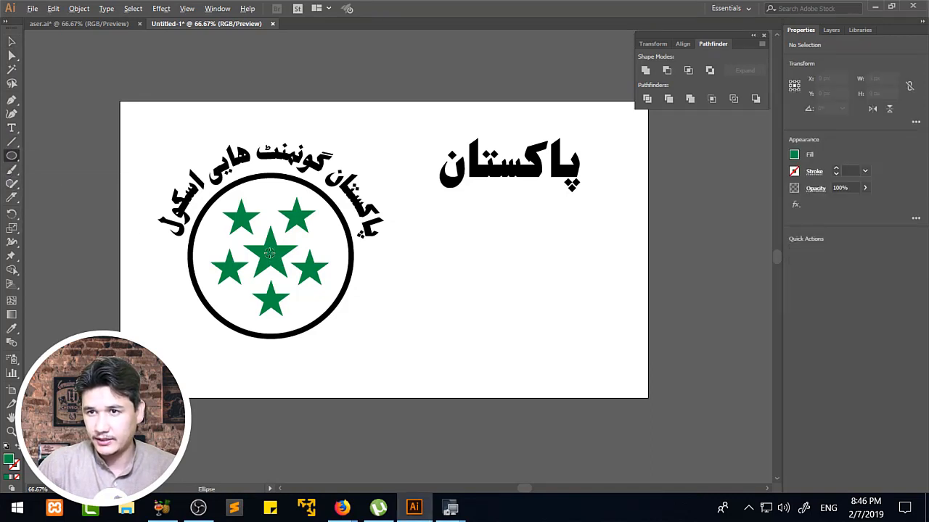
drag(269, 252, 355, 354)
Convert the large circle into a type path and write the Urdu phrase "تمیر اور تربیت" along it.
key(t)
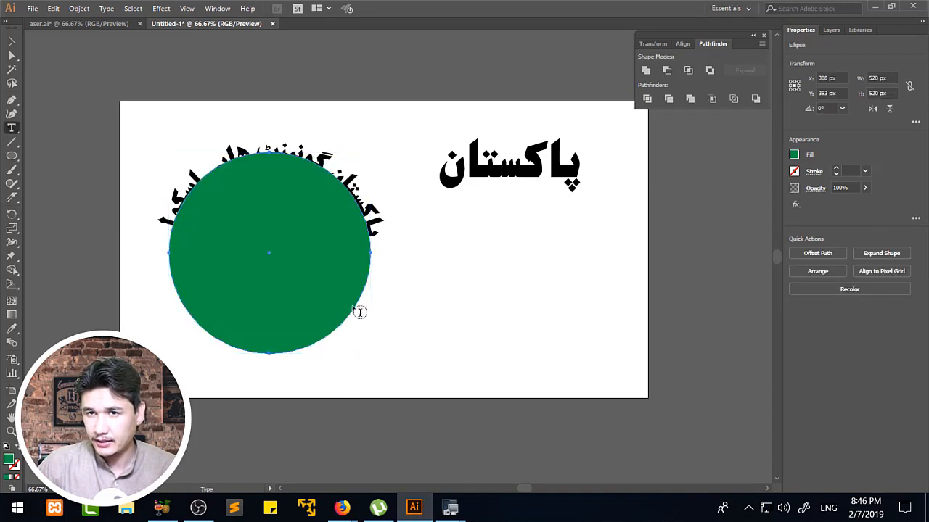
click(13, 127)
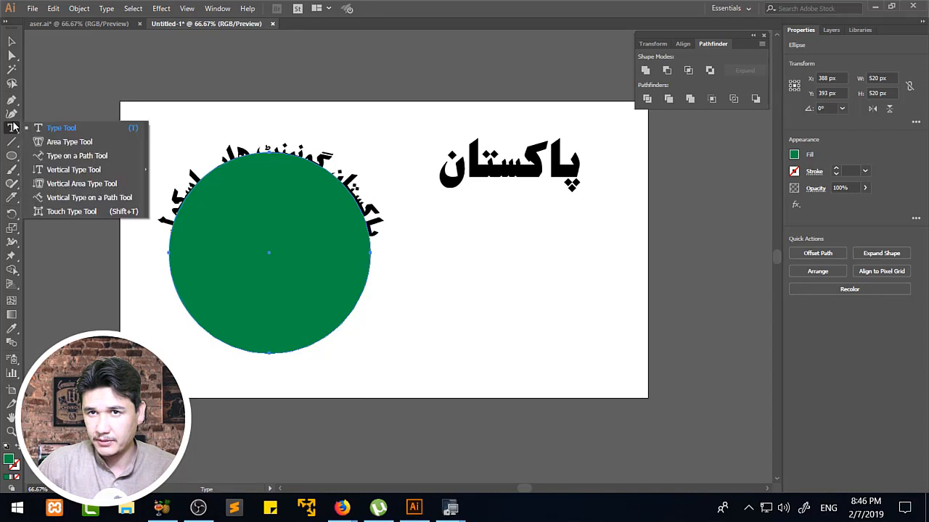
click(76, 157)
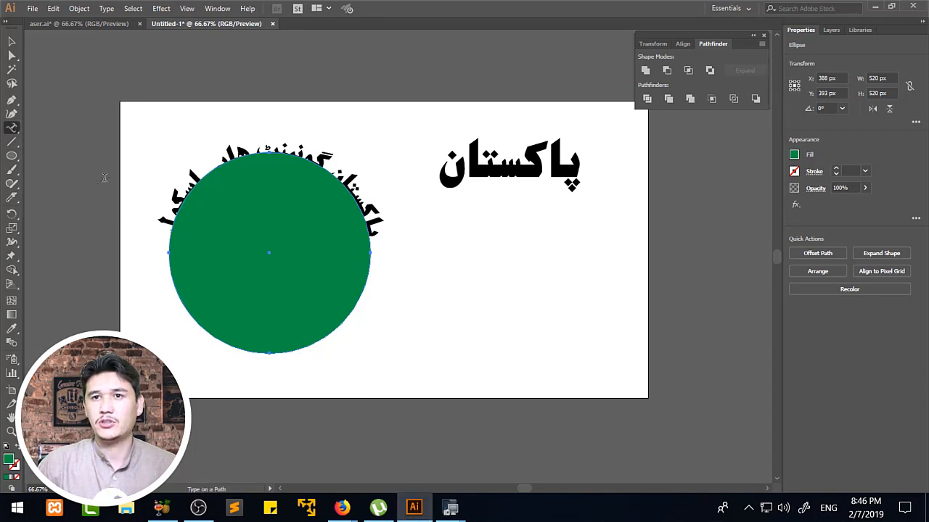
click(366, 310)
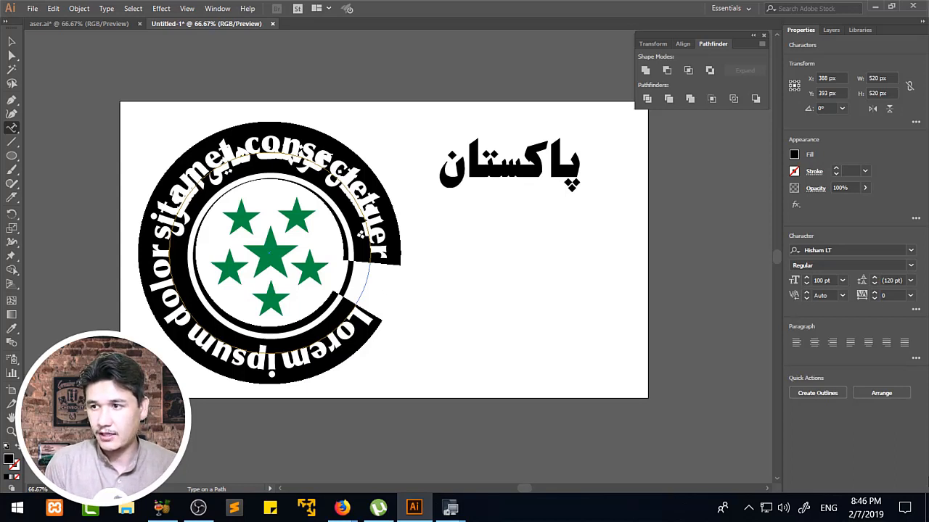
key(super+space)
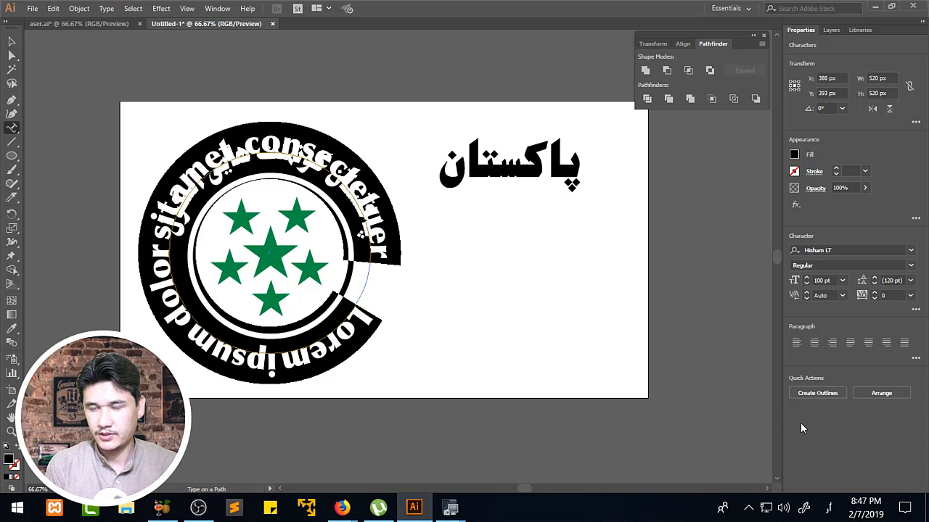
text(پاکستان گورنمنٹ ہائی اسکول)
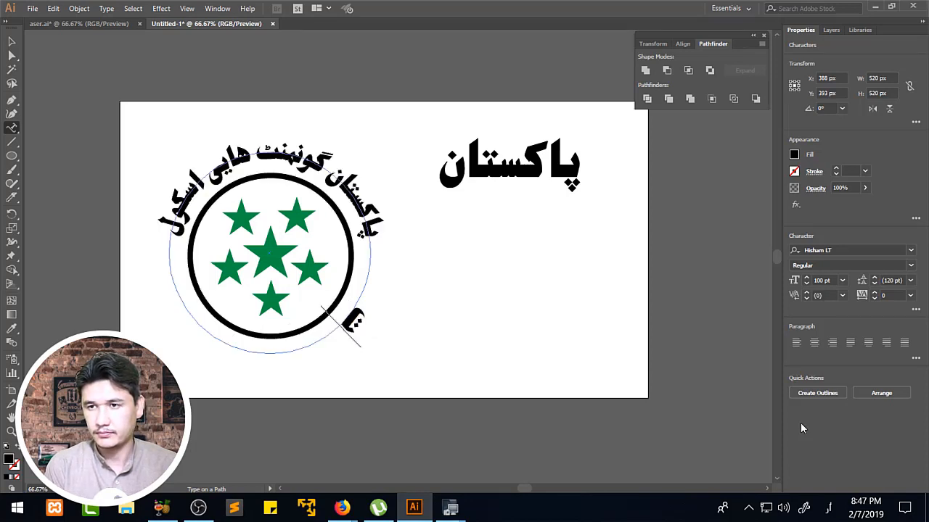
text(یبر)
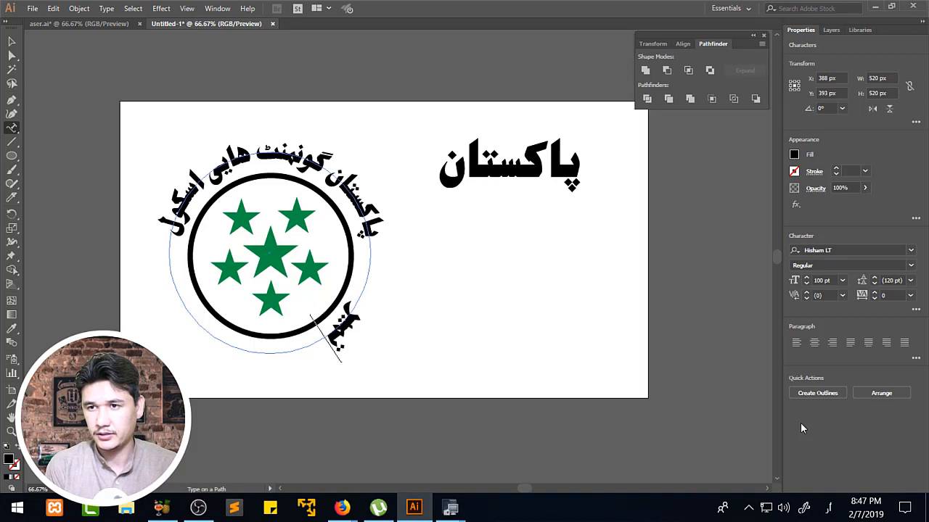
text(او)
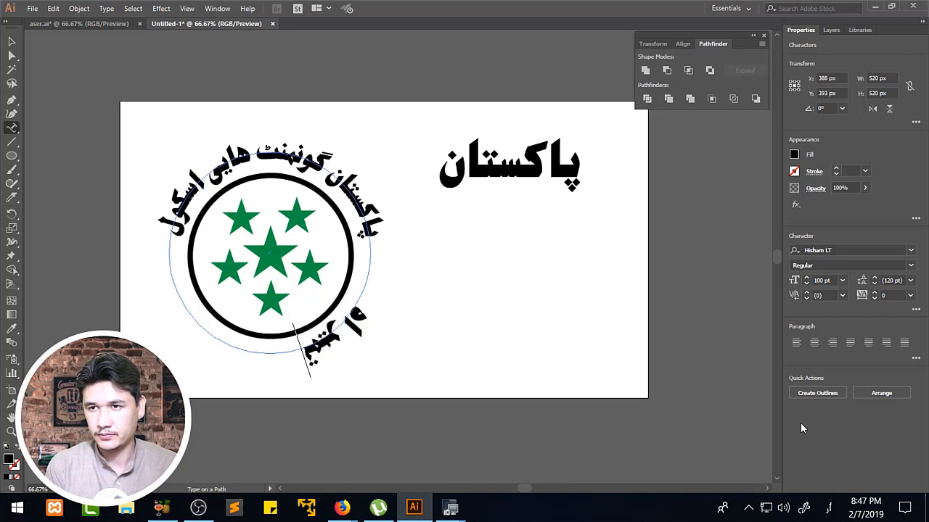
text(ر)
key(BackSpace)
text(ر)
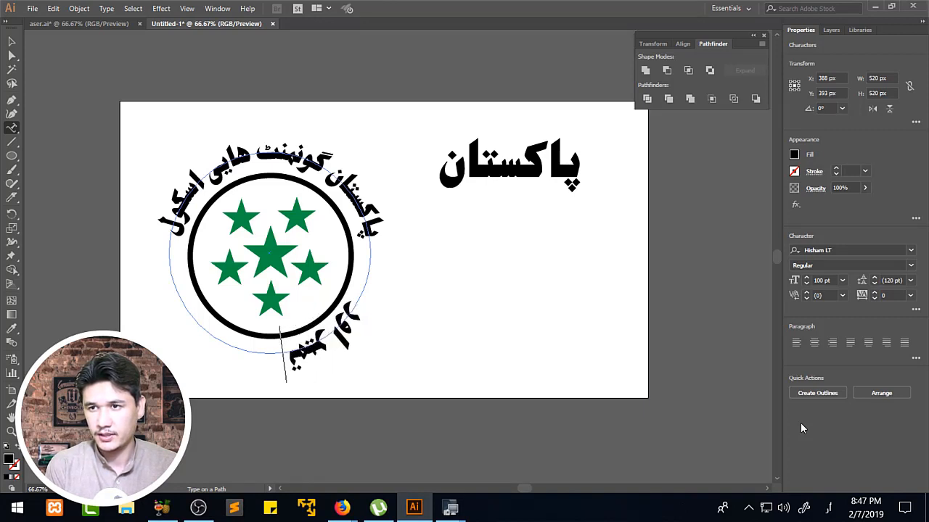
text( ترب)
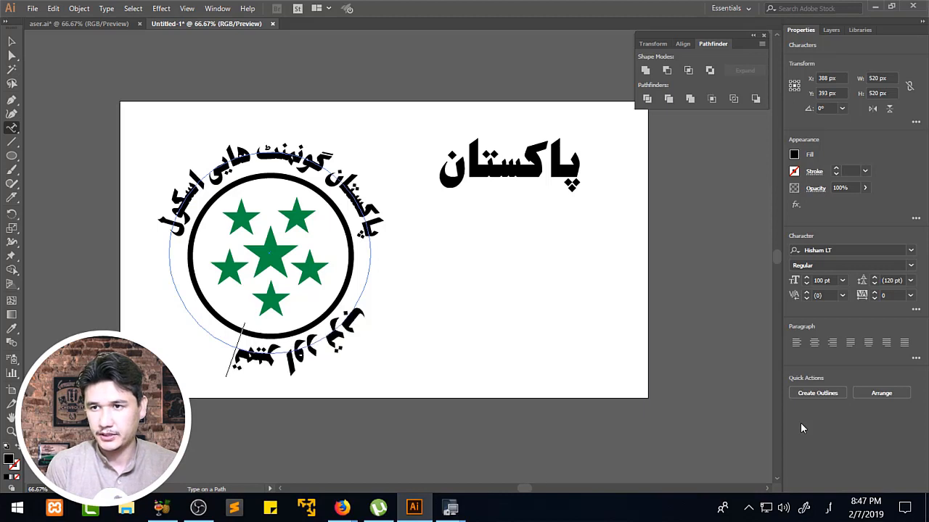
text(یت)
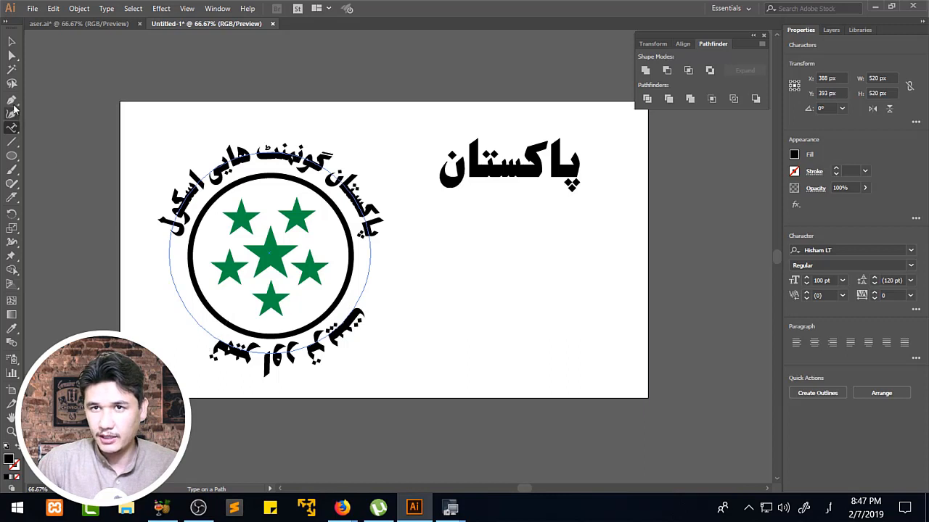
Adjust the start and end brackets of the new phrase so it sits more centrally along the lower arc.
click(12, 55)
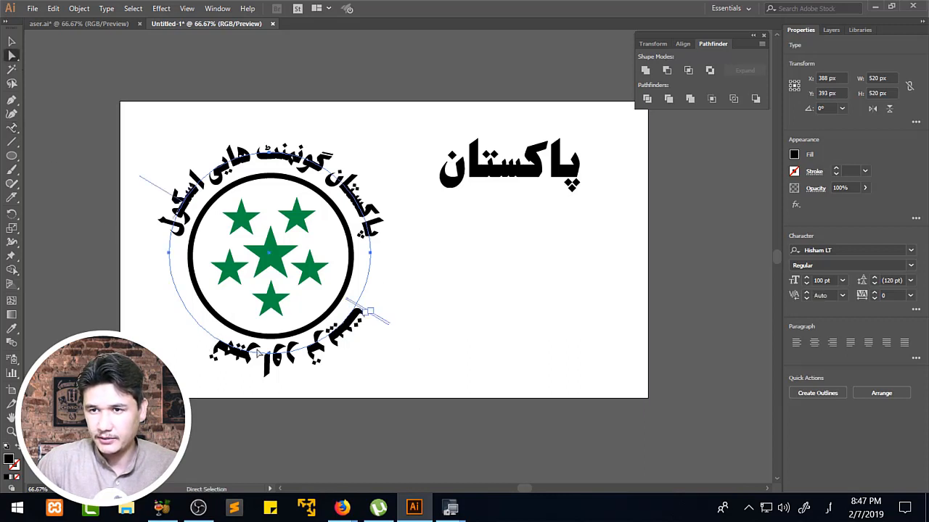
key(t)
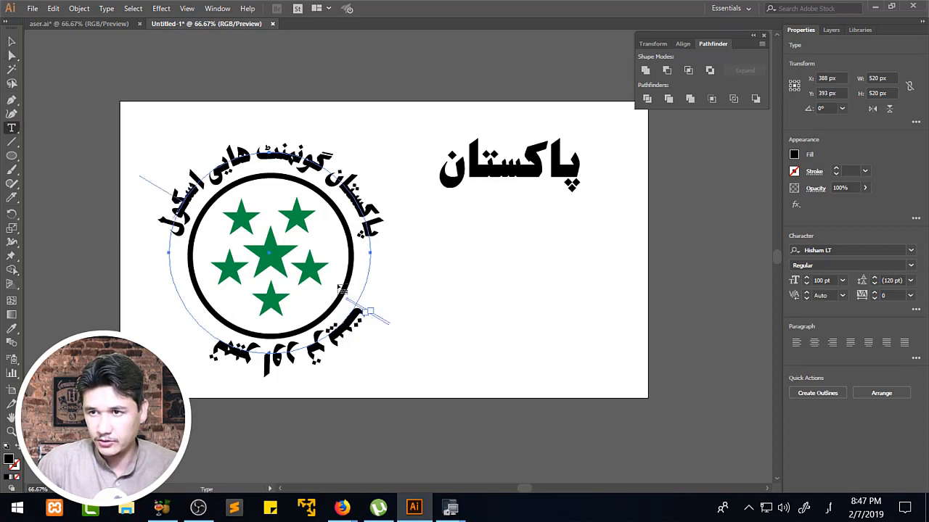
click(13, 58)
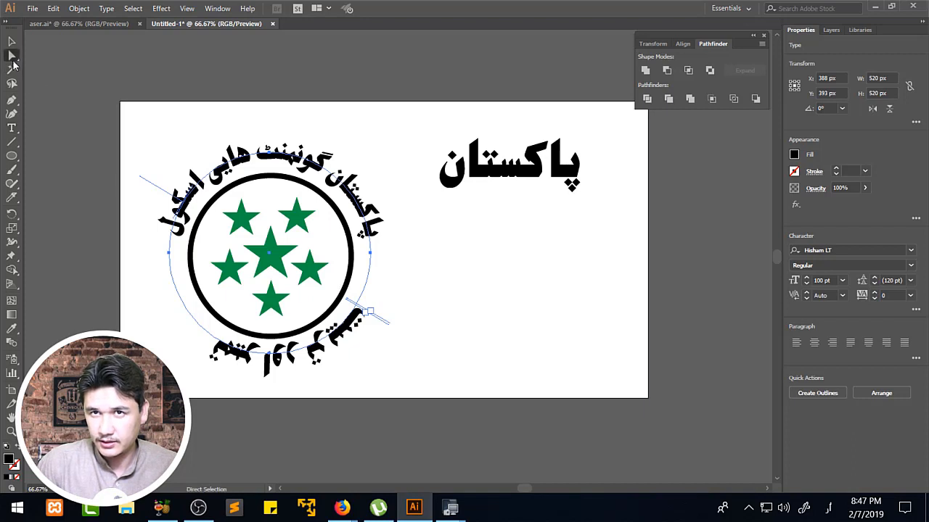
drag(370, 313, 193, 331)
drag(361, 314, 332, 312)
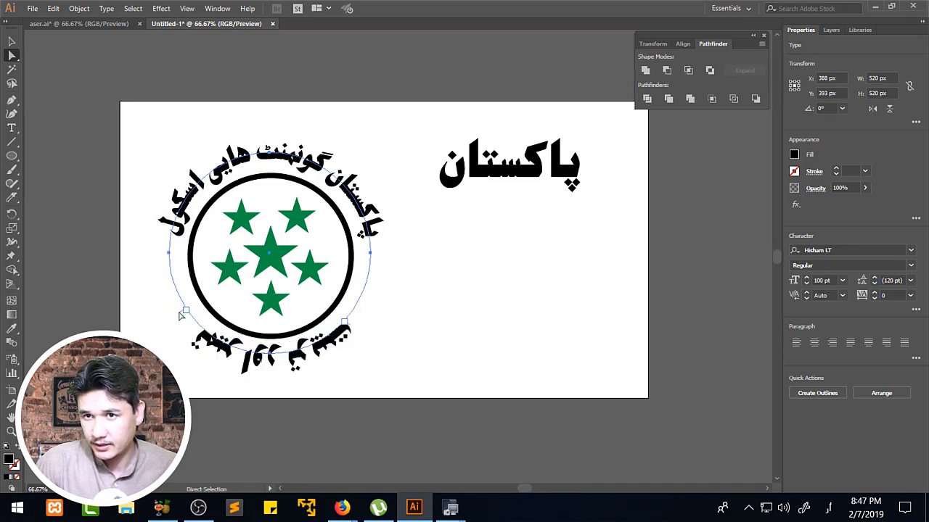
drag(182, 319, 170, 272)
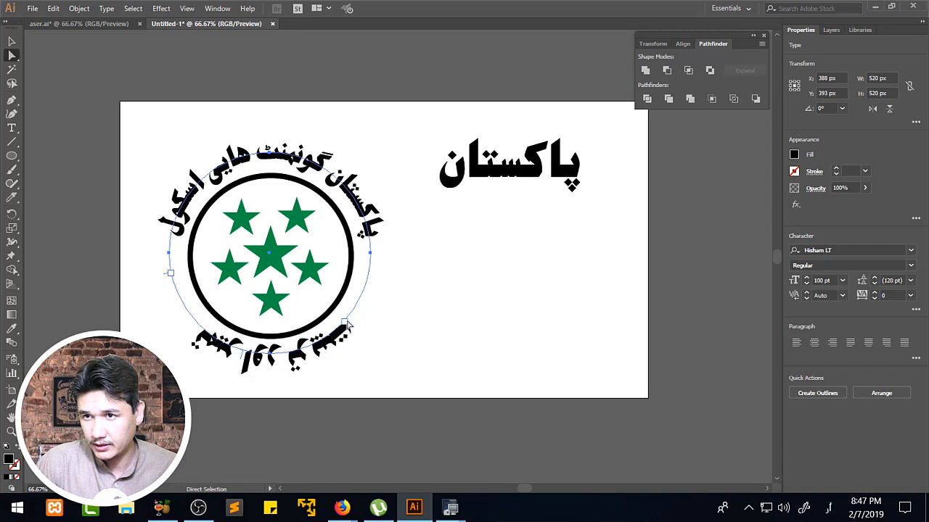
Flip the phrase to the inner side of its path and slide it along the lower arc so it reads upright.
drag(347, 326, 266, 233)
drag(355, 312, 293, 297)
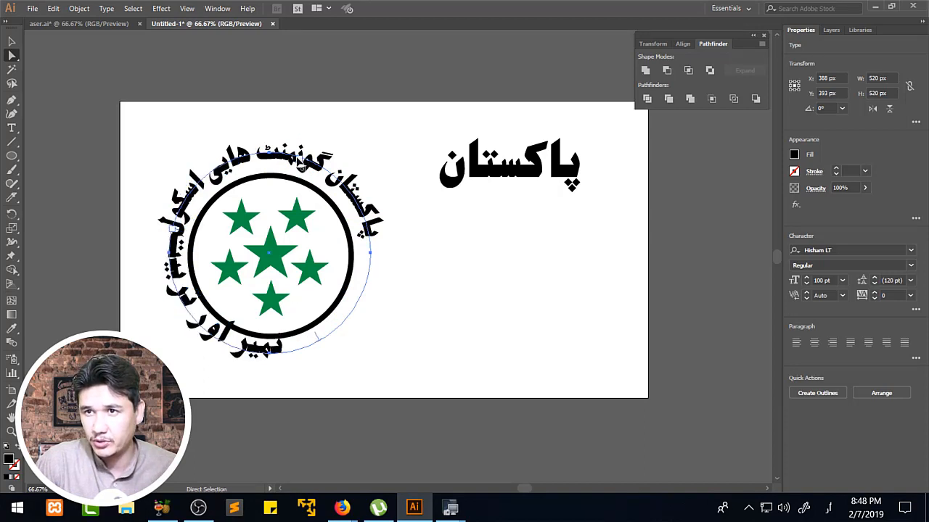
drag(299, 159, 181, 219)
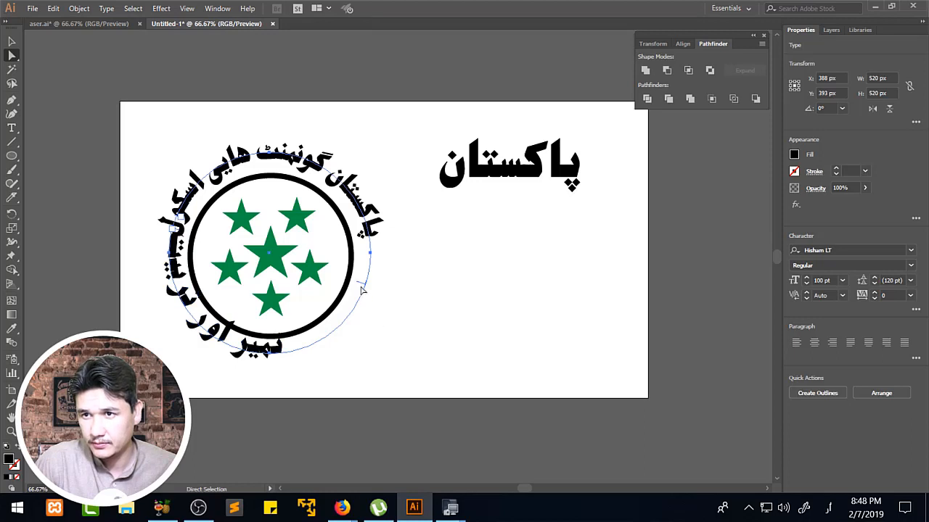
drag(362, 289, 178, 288)
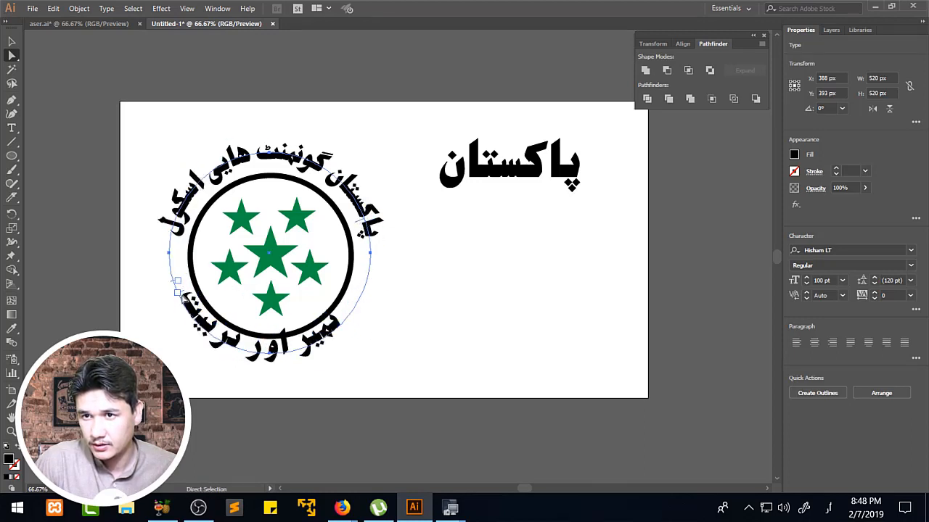
Rotate the lower text circle to about 8.5° and enlarge it proportionally to about 544 px.
click(11, 42)
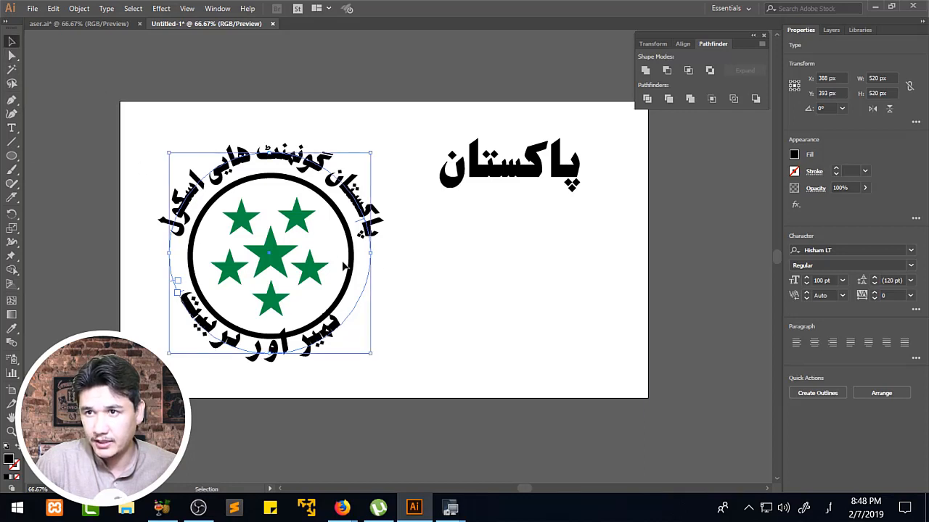
drag(376, 146, 348, 158)
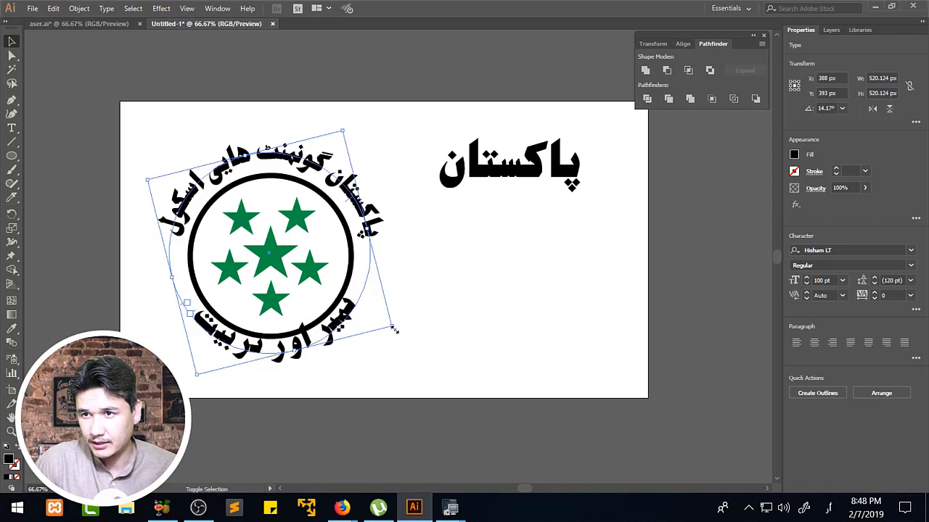
drag(393, 329, 394, 343)
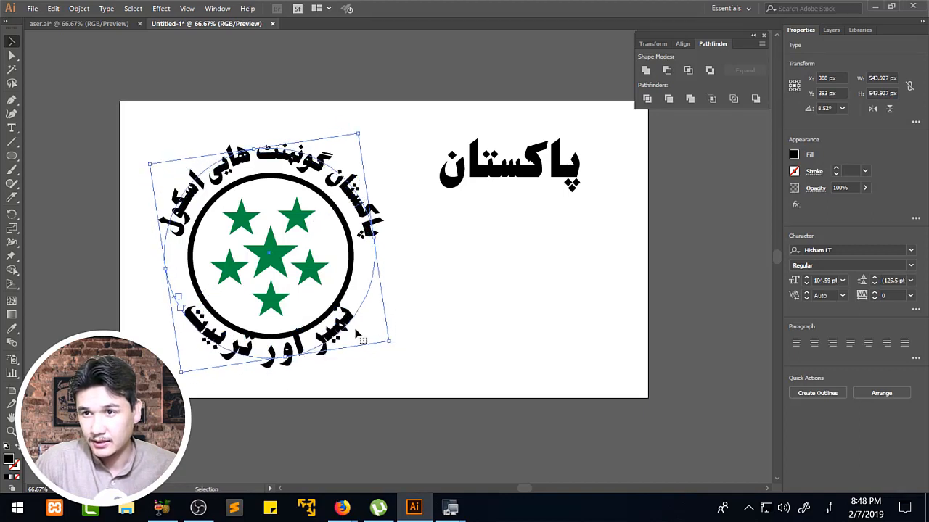
Nudge the lower phrase's text circle slightly to the right, to X 393 px.
key(z)
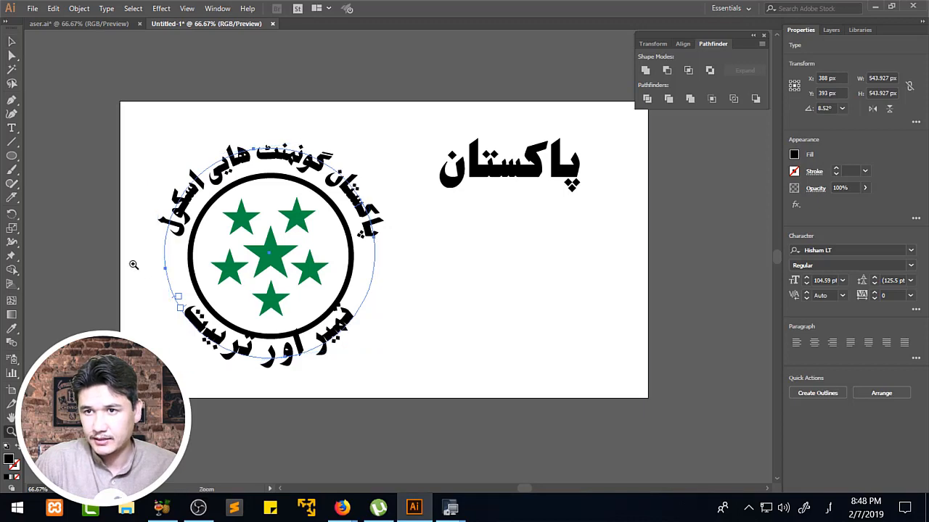
drag(133, 264, 406, 419)
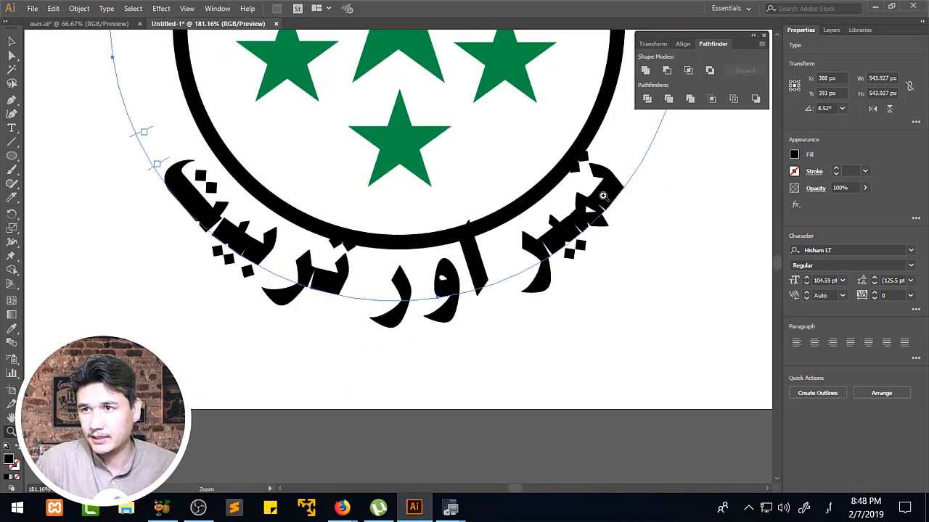
drag(602, 196, 580, 232)
key(v)
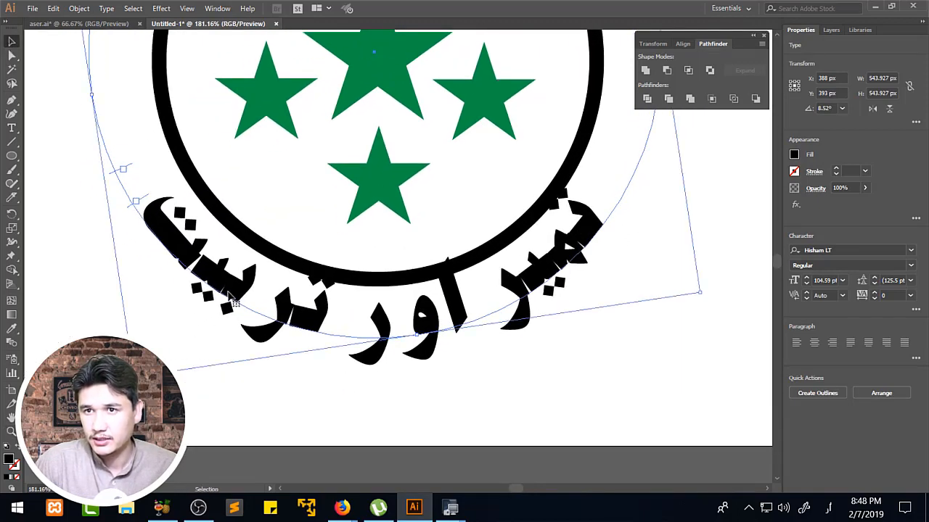
drag(230, 301, 237, 301)
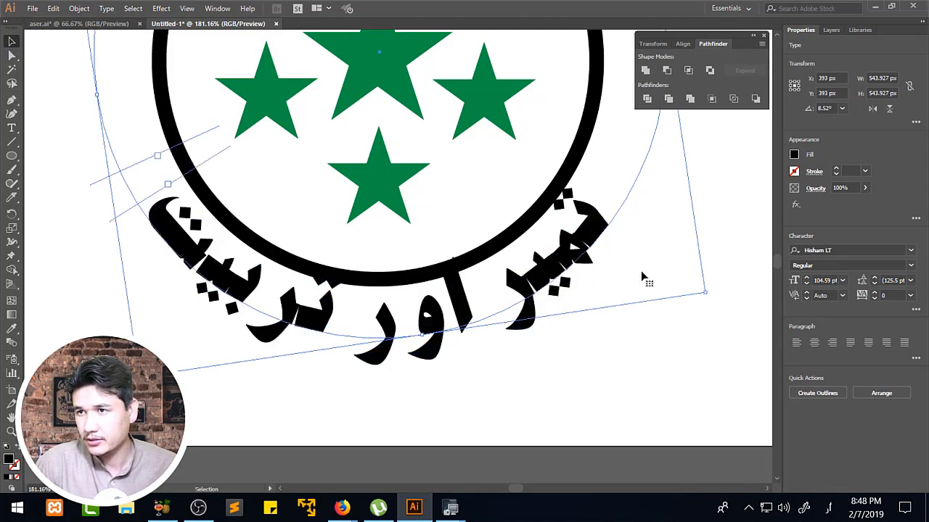
Convert the lower phrase to outlines and deselect it.
right_click(588, 229)
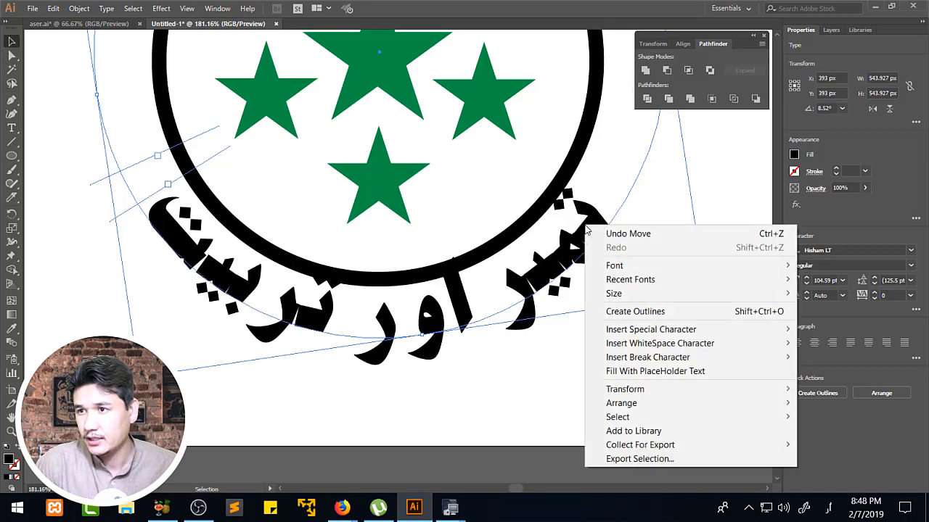
click(643, 313)
click(12, 56)
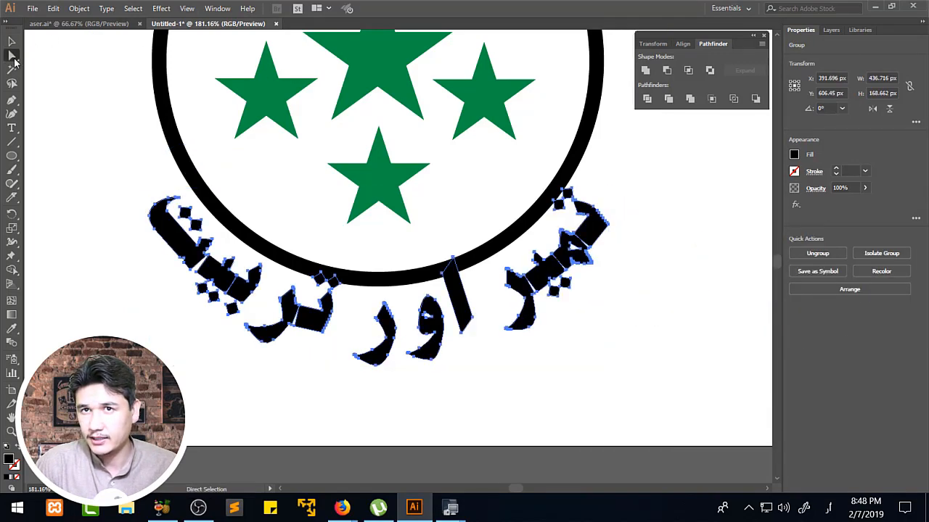
click(77, 115)
Move the lower corner anchor of the phrase's first letter onto the neighbouring letter to close the gap between them.
click(570, 194)
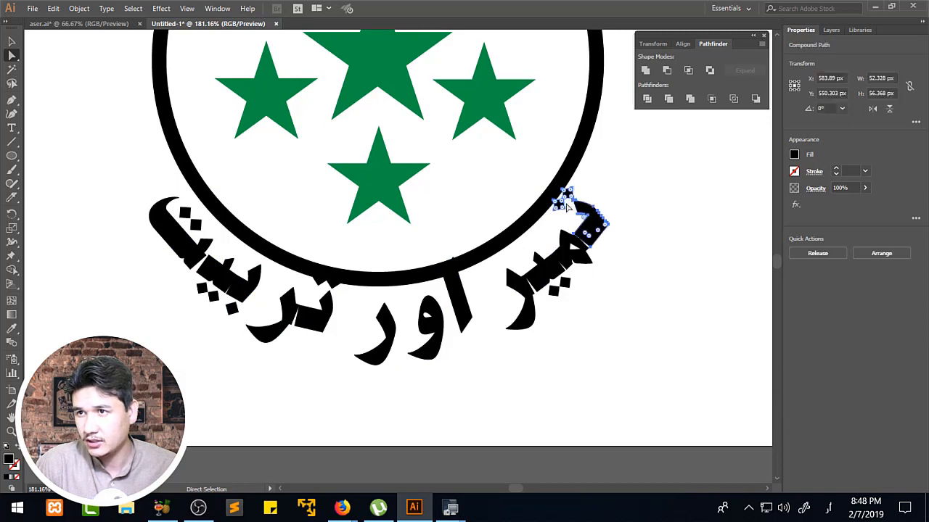
key(z)
drag(508, 160, 733, 337)
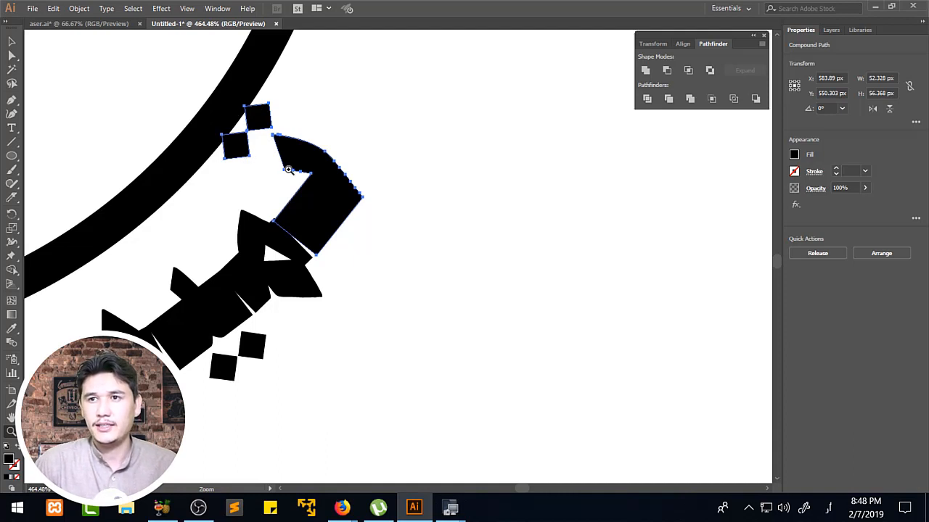
click(13, 56)
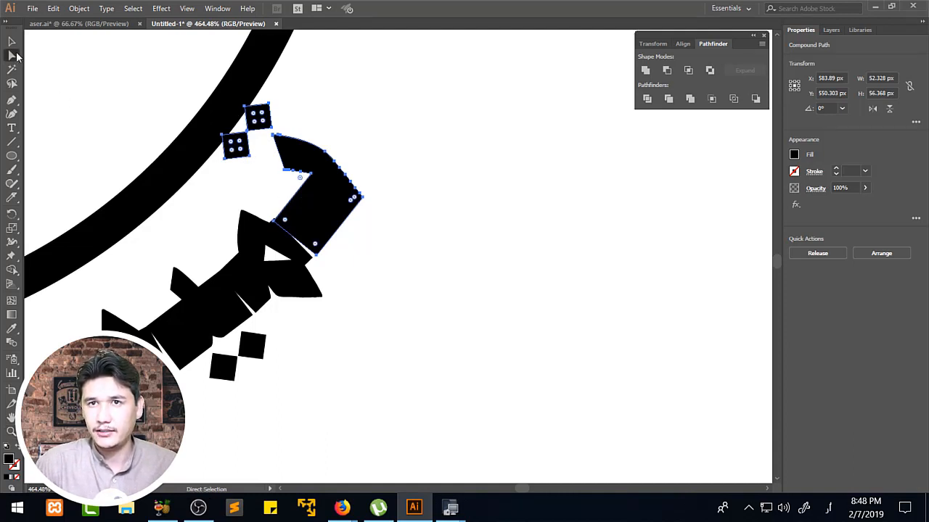
click(323, 259)
drag(317, 255, 310, 256)
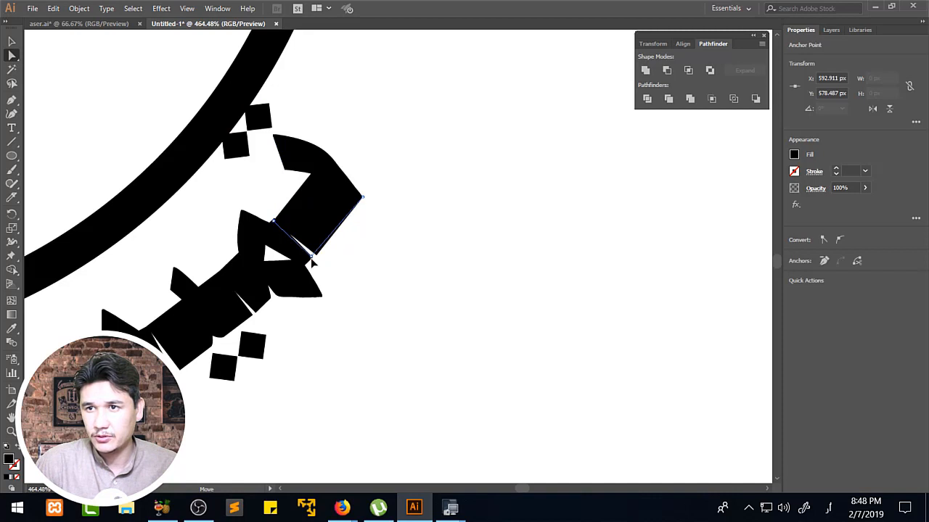
Move the lower corner anchors of two more letters in the lower phrase's first word onto their neighbours to close the remaining gaps.
click(250, 324)
drag(255, 314, 252, 315)
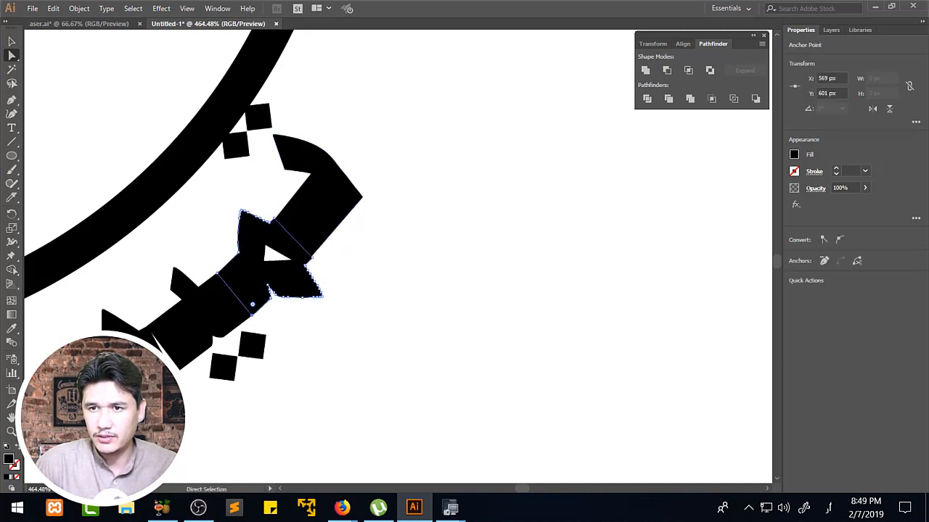
drag(181, 371, 174, 364)
click(300, 328)
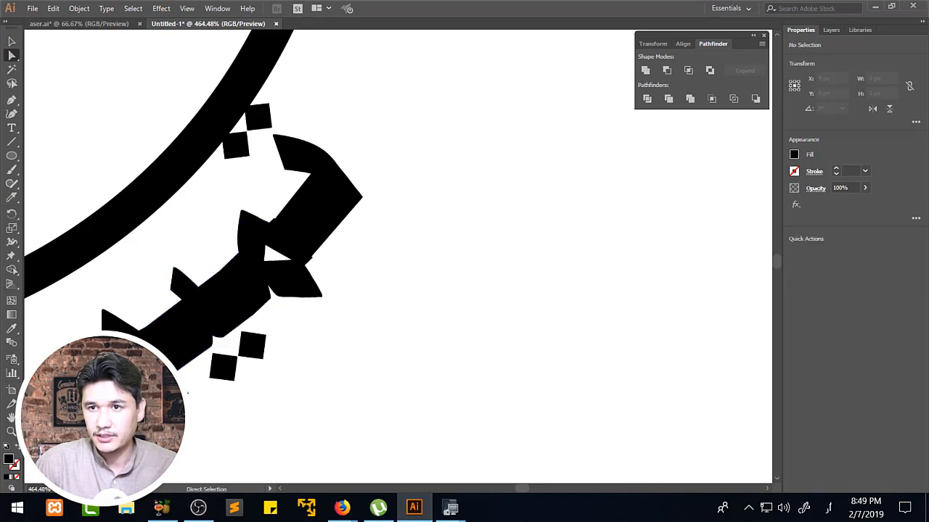
In the phrase's last word, move the one-dot letter's lower corner anchor onto the neighbouring letter, at X 245 px, Y 622 px.
key(z)
alt+click(245, 291)
alt+click(245, 291)
alt+click(245, 291)
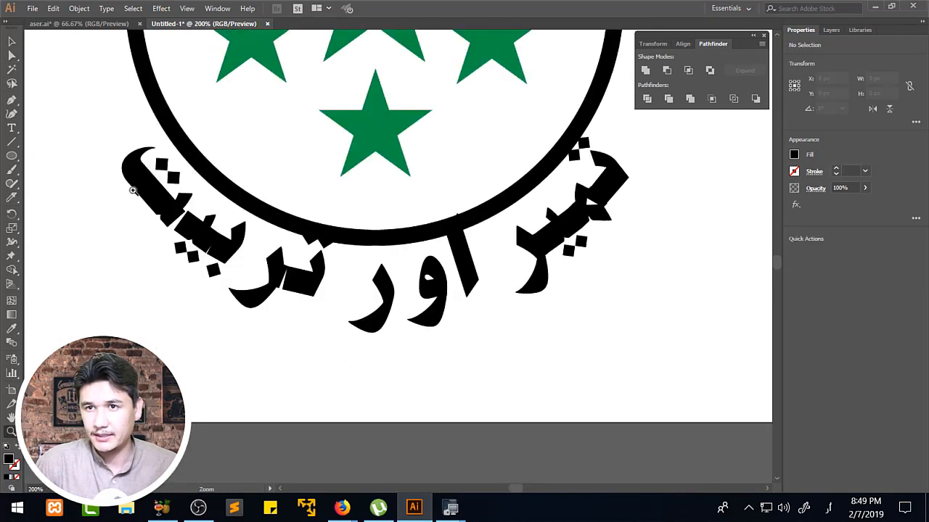
drag(133, 190, 283, 287)
key(a)
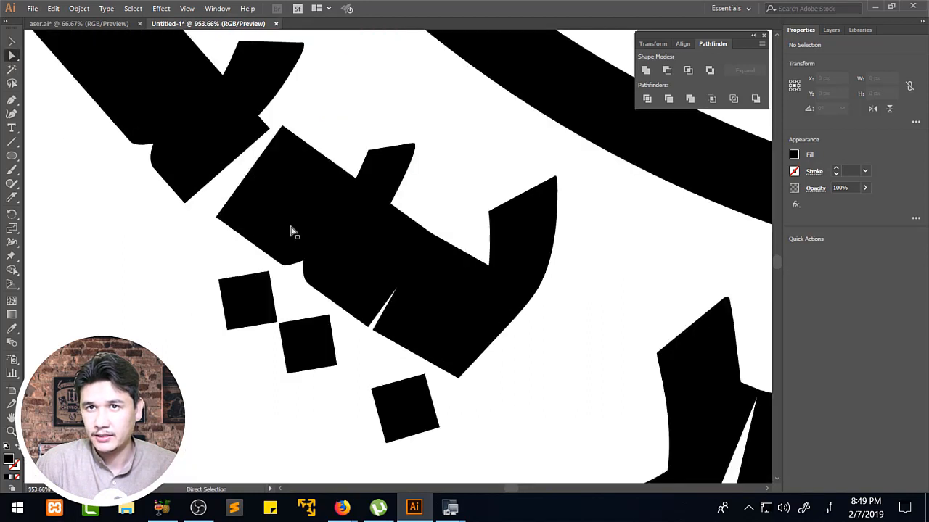
click(366, 326)
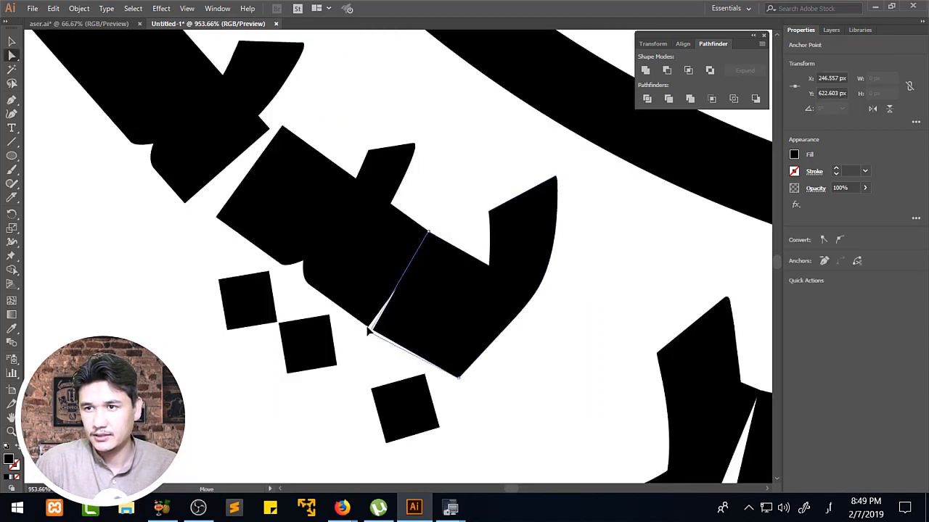
drag(367, 327, 365, 325)
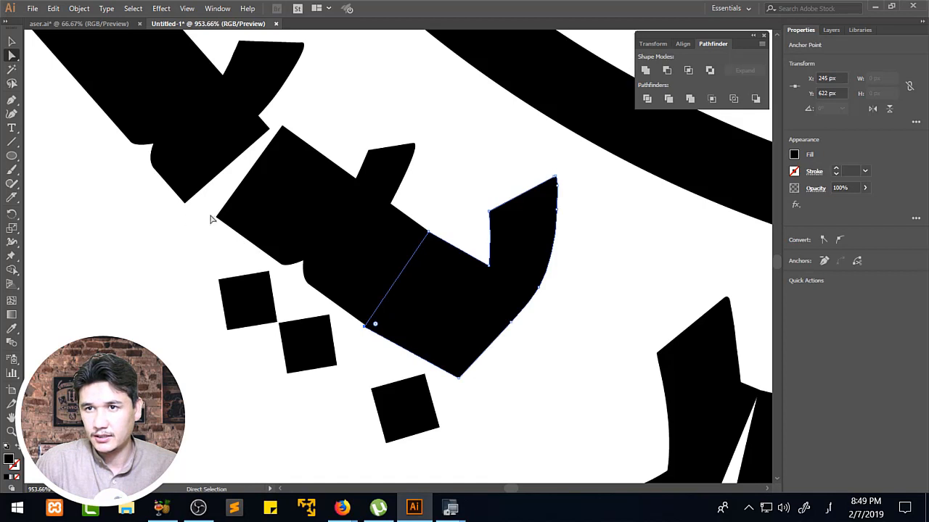
Close the wedge-shaped gap before the last word's final letter by moving its two end corner anchors onto the adjoining letter.
click(185, 204)
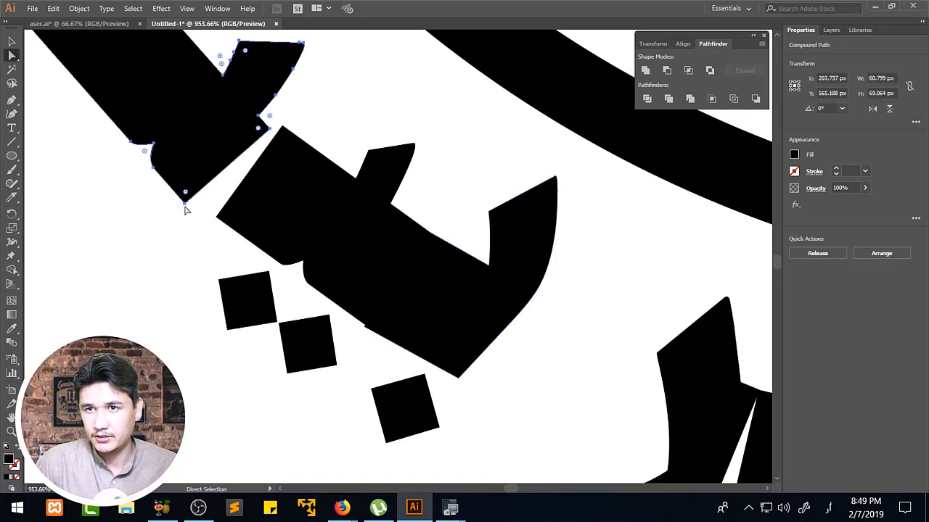
click(185, 207)
drag(184, 207, 217, 208)
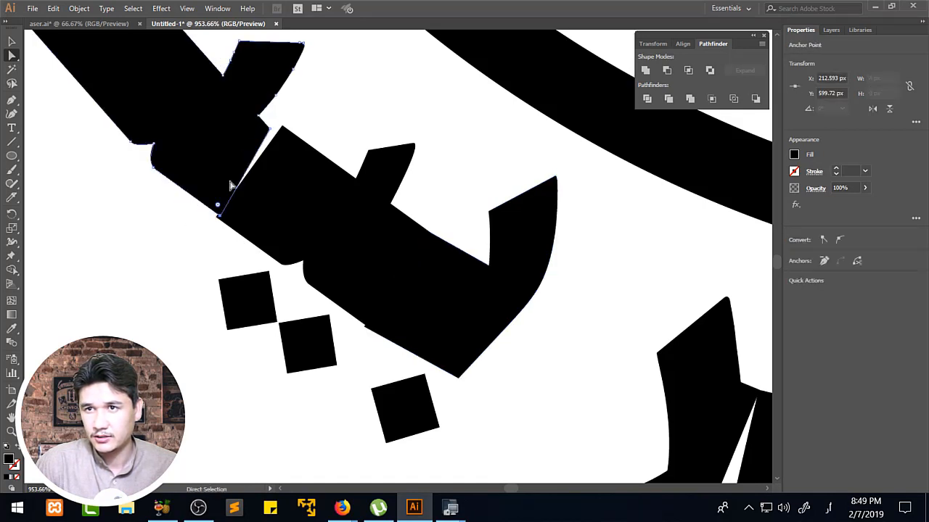
drag(271, 130, 285, 129)
click(340, 90)
Move the alif of the phrase's middle word down and slightly right so it clears the ring, and deselect it.
key(z)
alt+click(394, 192)
alt+click(394, 192)
alt+click(419, 227)
alt+click(439, 226)
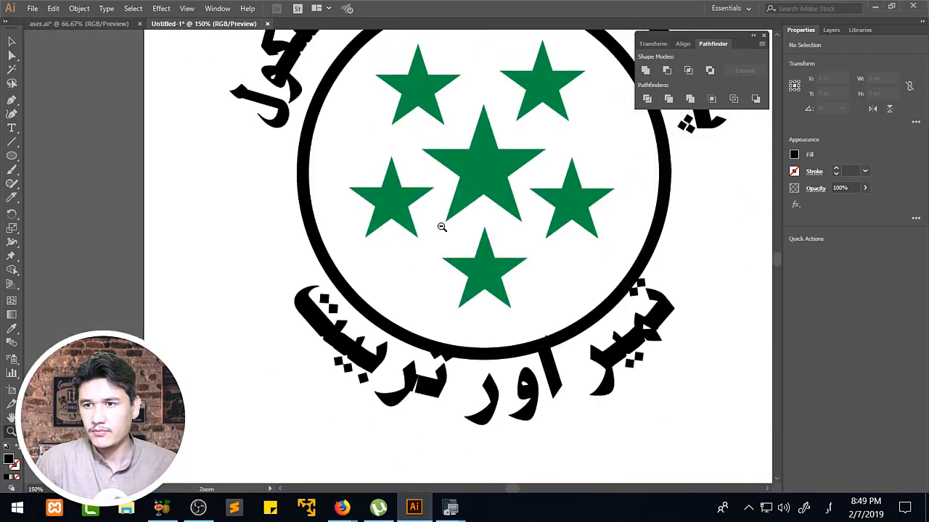
alt+click(631, 276)
drag(316, 259, 504, 367)
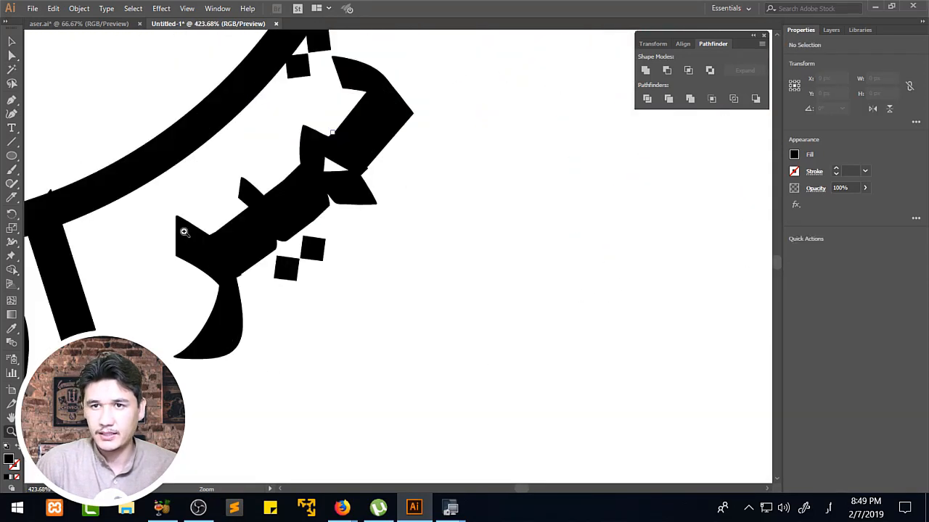
drag(158, 232, 346, 197)
click(11, 55)
click(251, 266)
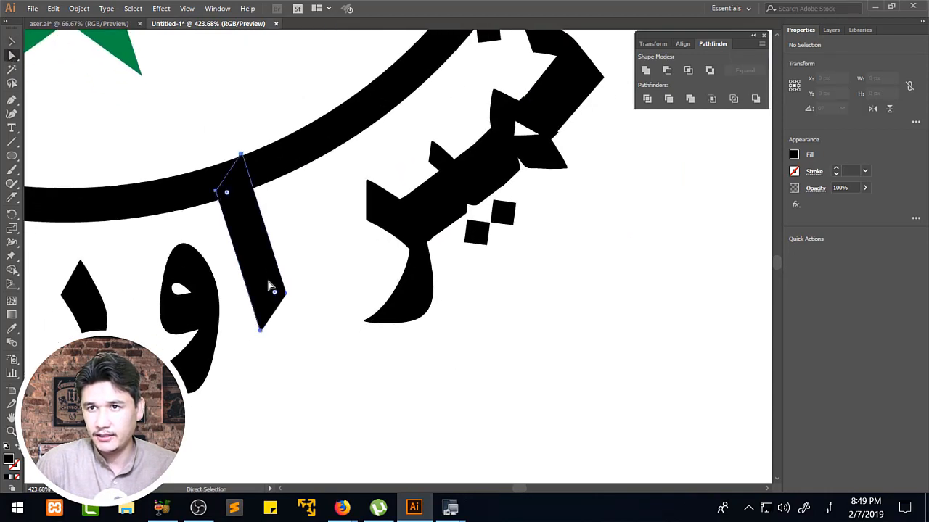
drag(269, 286, 286, 317)
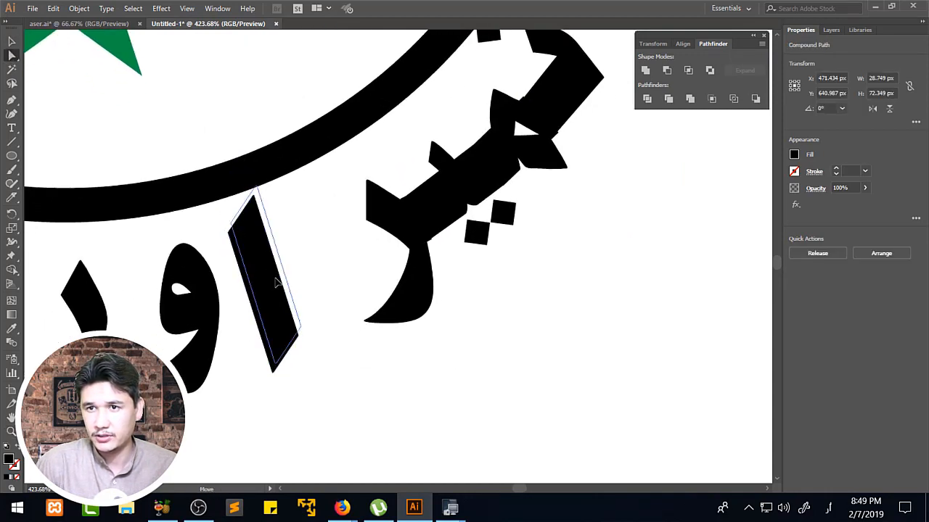
click(356, 323)
drag(277, 260, 287, 275)
click(317, 252)
Select the phrase's first letter, erase its body with the Eraser so only its two dots remain, and cut the dots.
key(z)
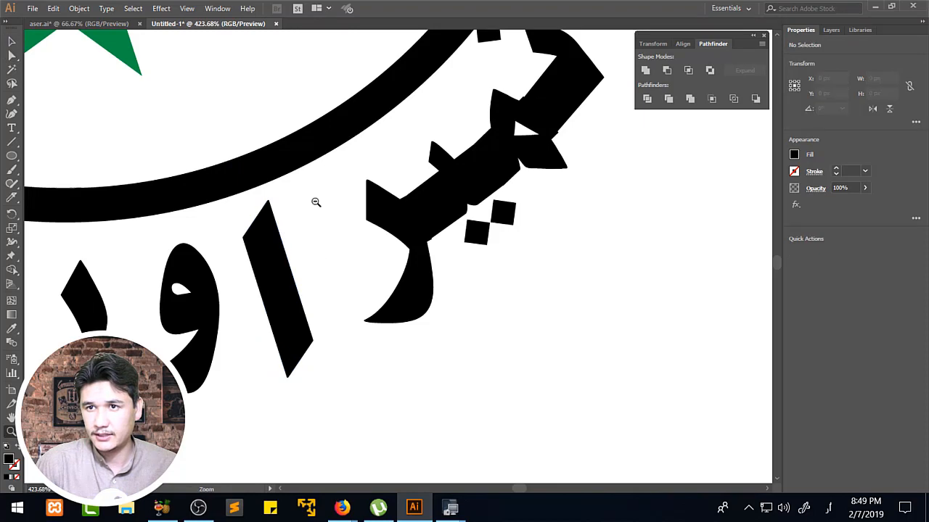
alt+click(316, 202)
alt+click(493, 265)
click(380, 225)
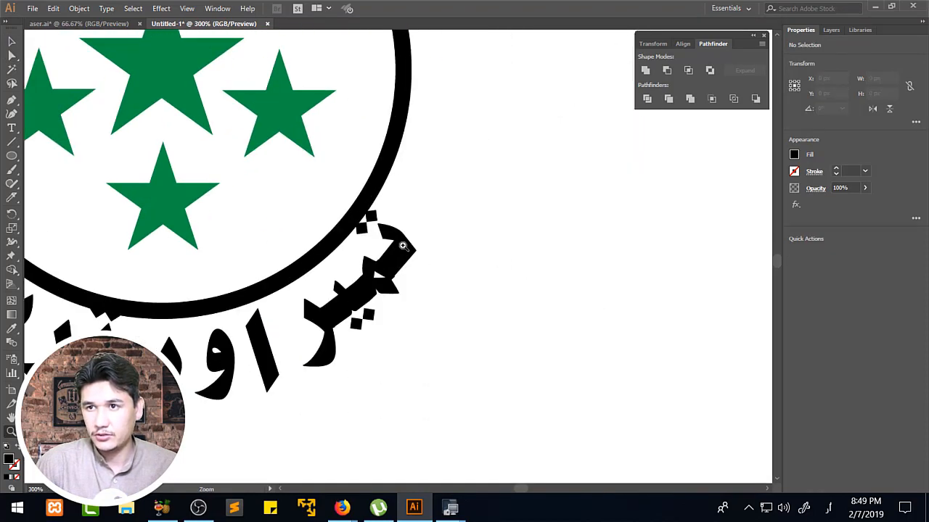
click(403, 246)
drag(373, 265, 280, 216)
key(a)
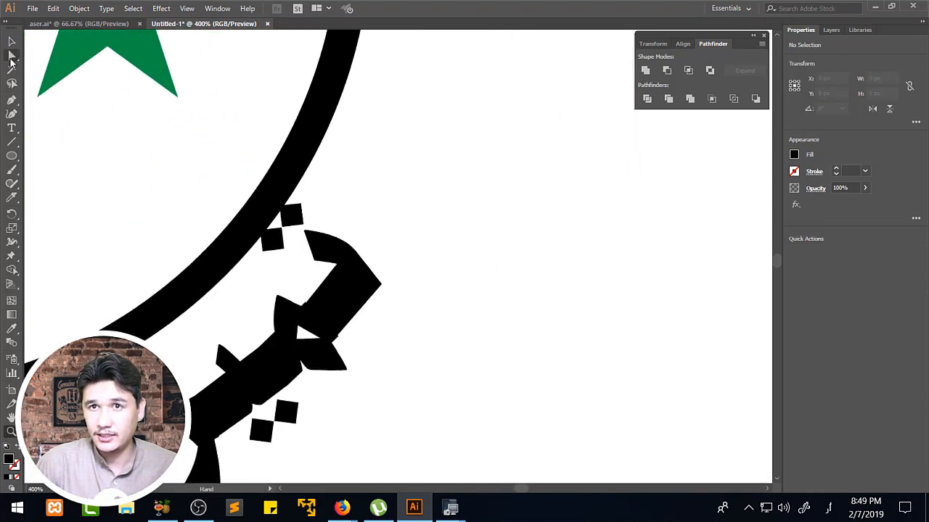
click(293, 220)
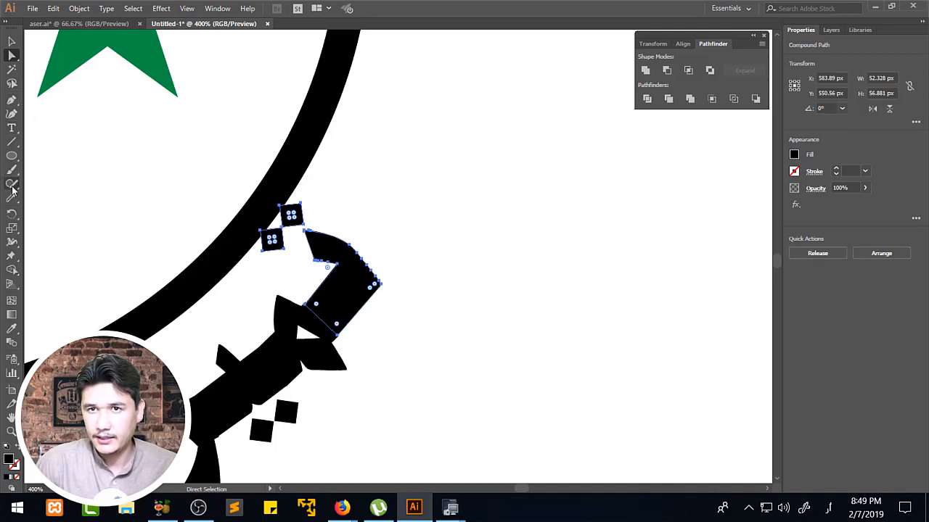
drag(12, 196, 48, 201)
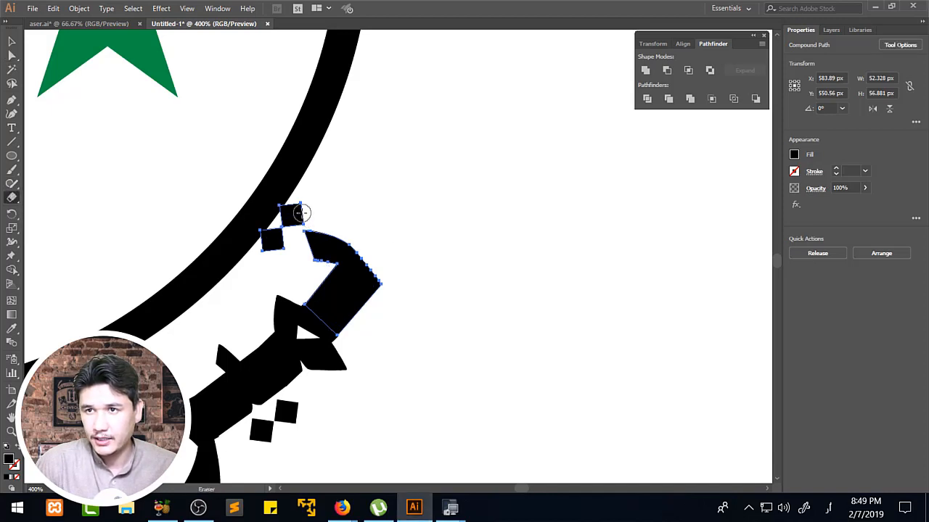
mouse_move(302, 213)
mouse_down()
mouse_move(320, 236)
mouse_move(308, 234)
mouse_move(309, 249)
mouse_move(325, 272)
mouse_move(329, 254)
mouse_move(335, 260)
mouse_move(279, 309)
mouse_move(394, 312)
mouse_move(359, 304)
mouse_move(374, 300)
mouse_move(328, 313)
mouse_move(327, 331)
mouse_move(356, 335)
mouse_up()
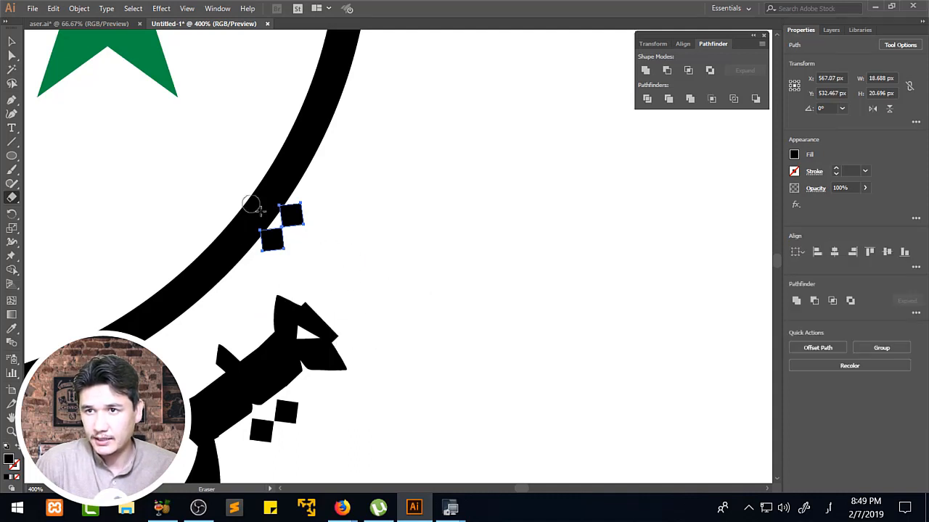
key(ctrl)
key(Delete)
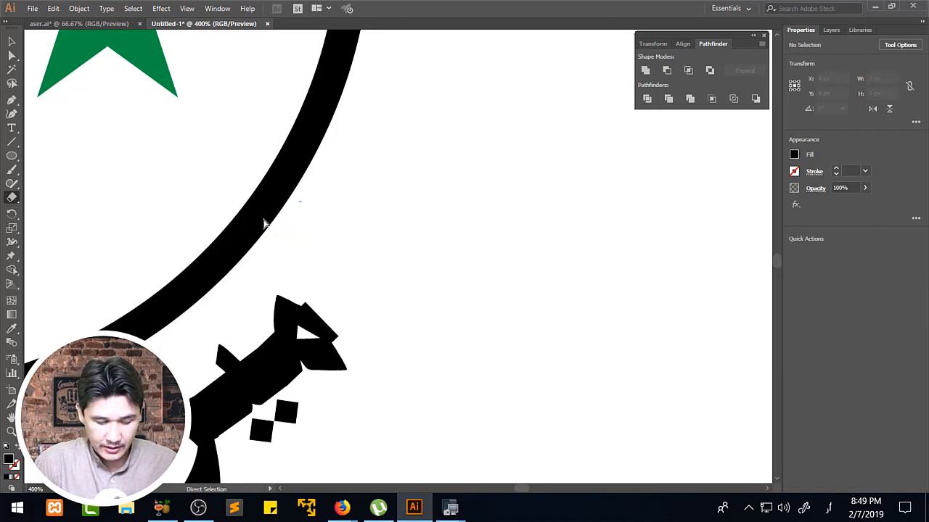
Restore the complete first letter and replace its attached dots with the separately cut ones, pasted in place.
key(ctrl+z)
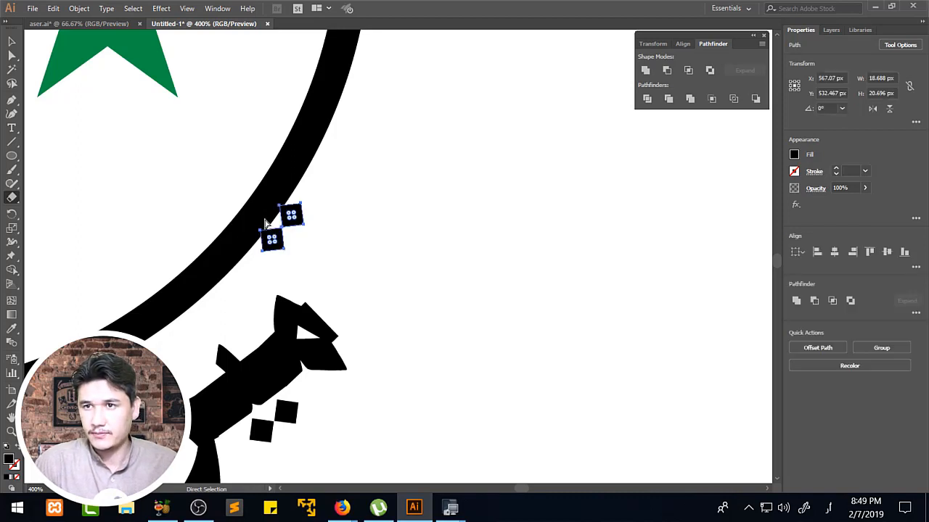
key(ctrl+z)
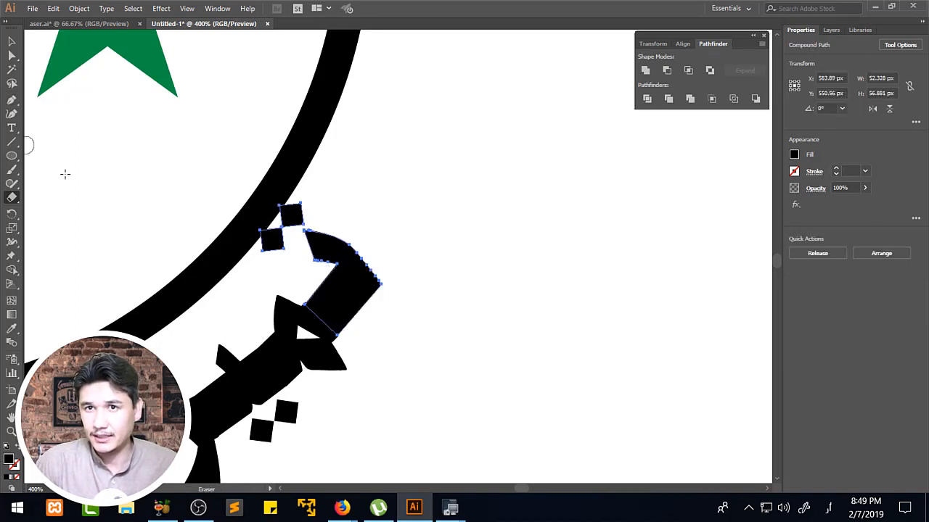
mouse_move(302, 211)
mouse_down()
mouse_move(285, 226)
mouse_move(281, 206)
mouse_move(262, 241)
mouse_move(262, 230)
mouse_move(269, 250)
mouse_up()
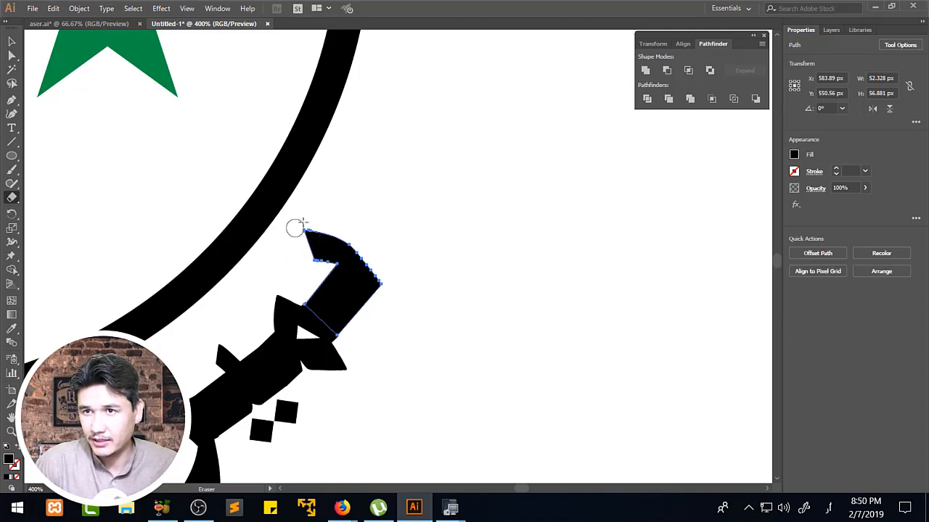
key(ctrl)
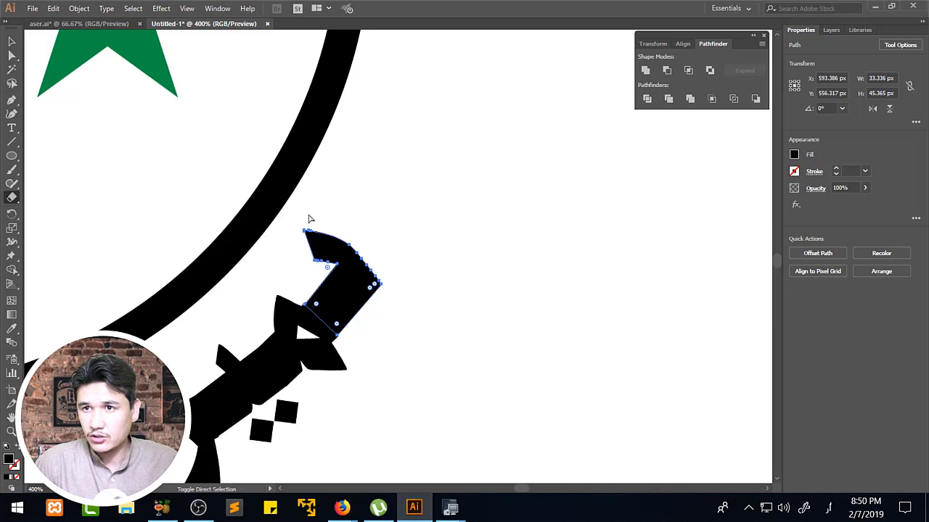
key(ctrl+z)
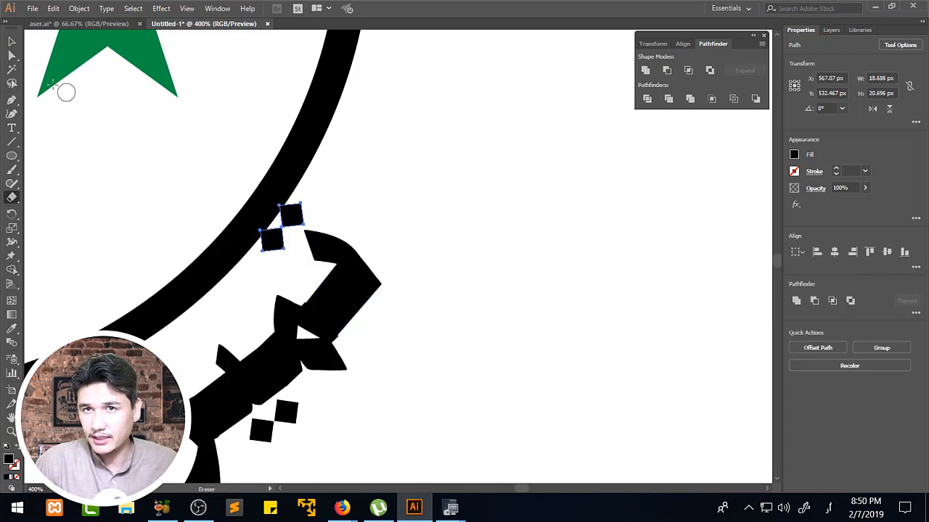
Move the separated pair of dots down off the ring, to about X 565 px, Y 541 px, and deselect them.
click(11, 55)
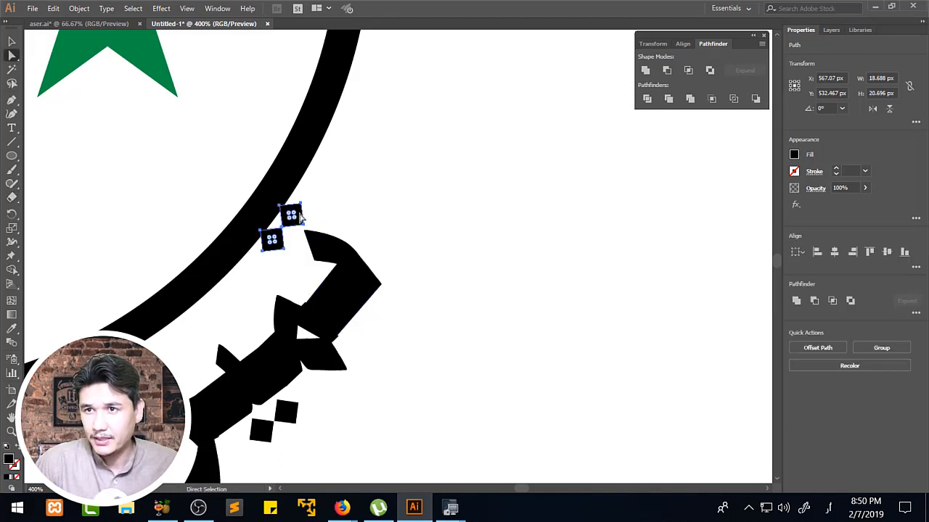
drag(300, 215, 295, 240)
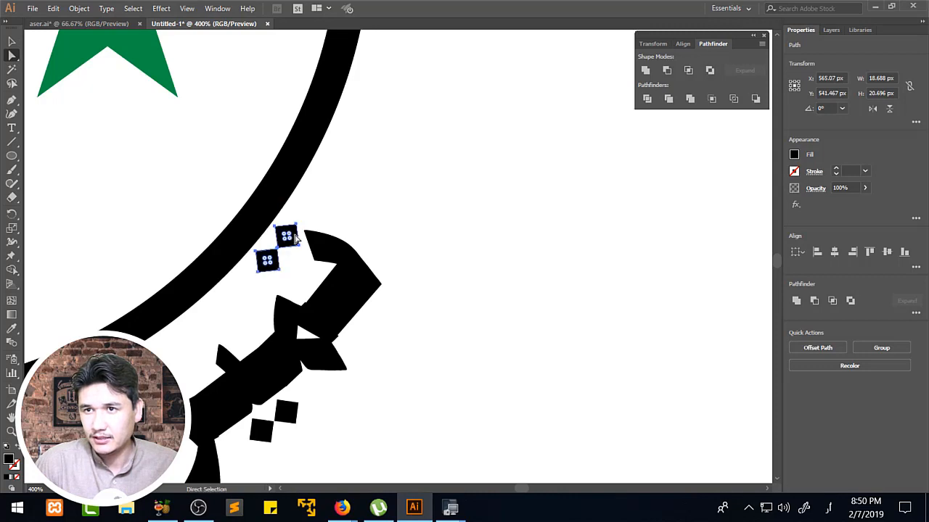
click(353, 211)
Close the gap in the last word's first letter pair by moving the first letter's lower corner anchor onto its neighbour.
key(z)
alt+click(301, 262)
alt+click(301, 261)
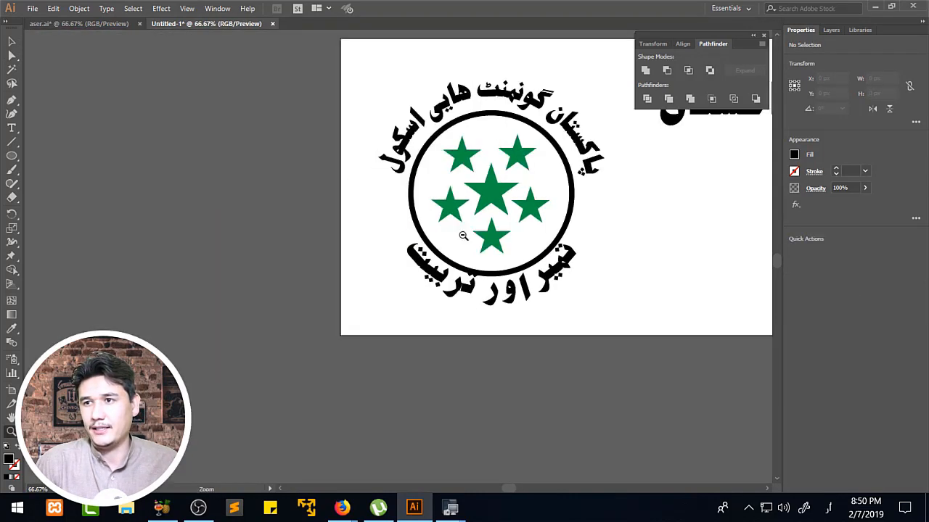
alt+click(462, 234)
drag(378, 265, 442, 321)
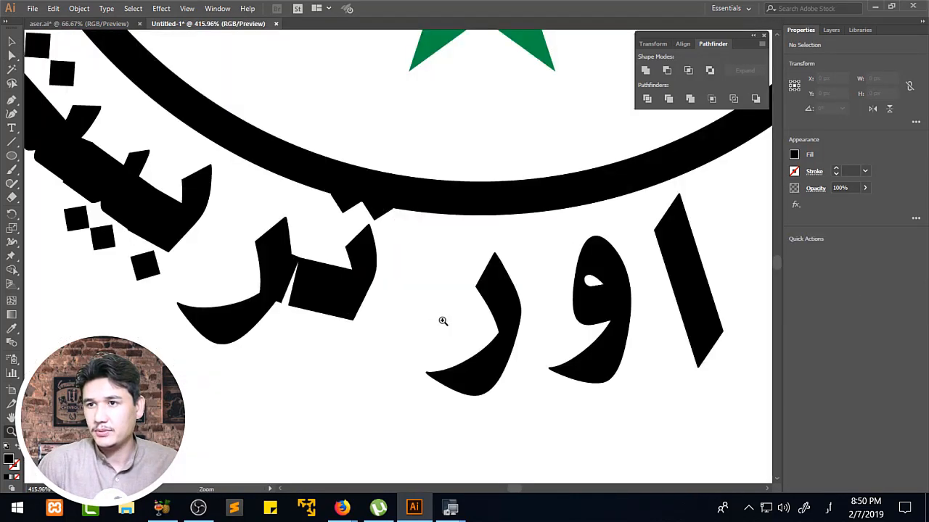
click(12, 54)
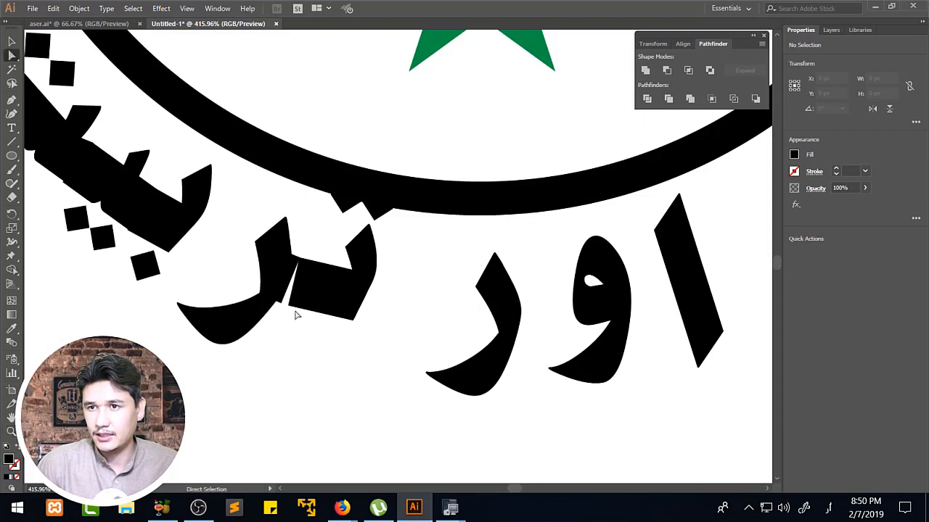
click(282, 307)
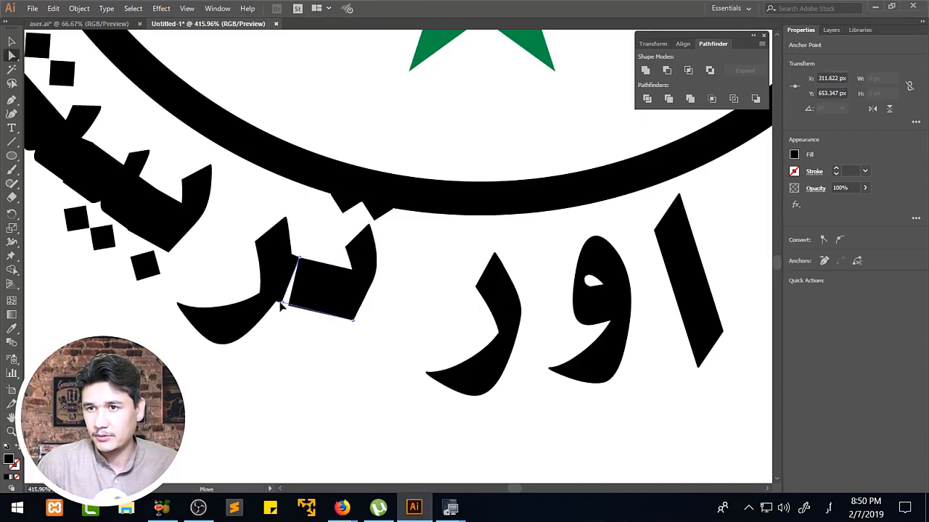
drag(279, 302, 280, 302)
click(301, 323)
Select the last word's first letter, erase its body with the Eraser so only its two dots remain, and cut the dots.
key(z)
alt+click(451, 252)
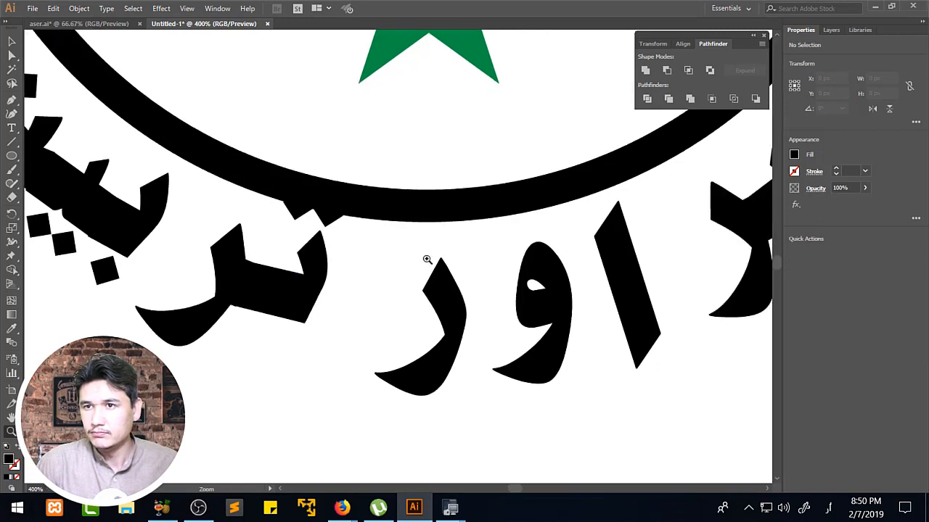
click(12, 55)
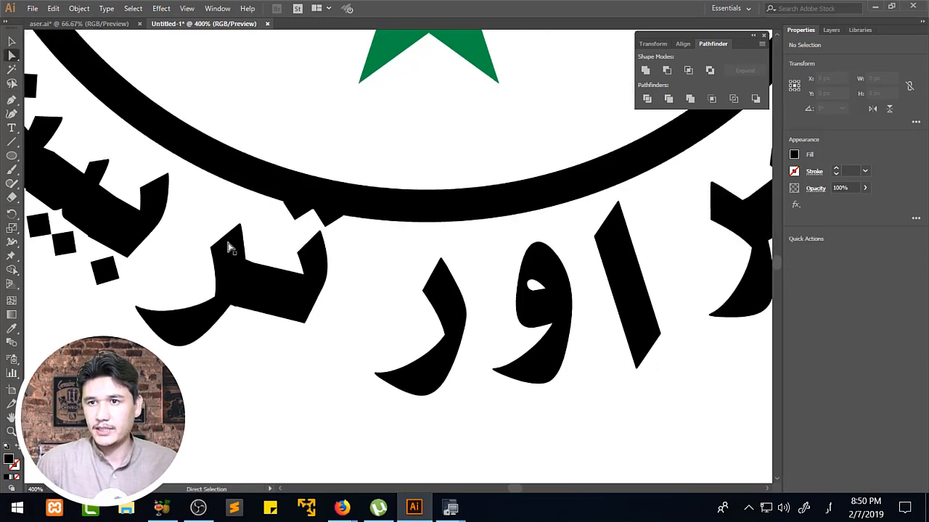
click(271, 291)
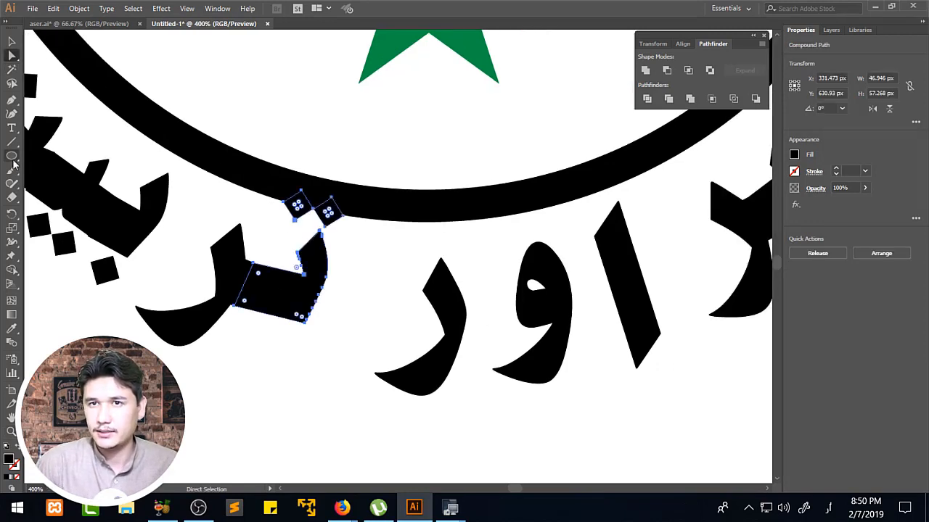
click(12, 197)
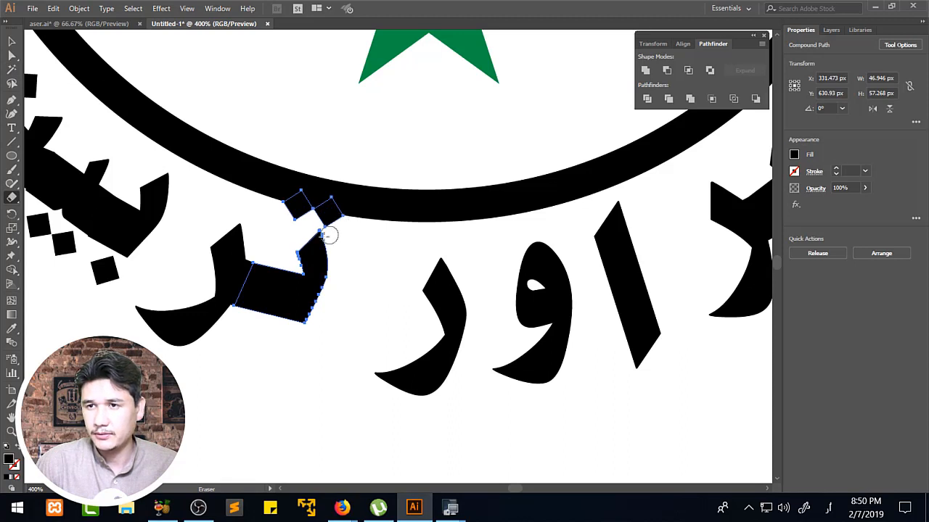
mouse_move(331, 228)
mouse_down()
mouse_move(312, 234)
mouse_move(309, 250)
mouse_move(336, 251)
mouse_move(276, 324)
mouse_move(306, 292)
mouse_move(257, 279)
mouse_move(253, 269)
mouse_move(253, 277)
mouse_up()
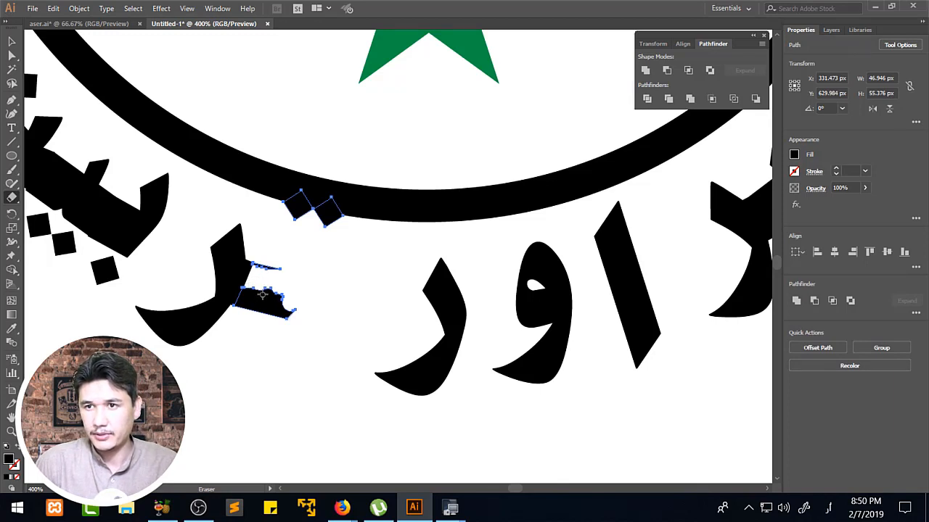
mouse_move(269, 267)
mouse_down()
mouse_move(249, 295)
mouse_move(268, 323)
mouse_up()
click(12, 56)
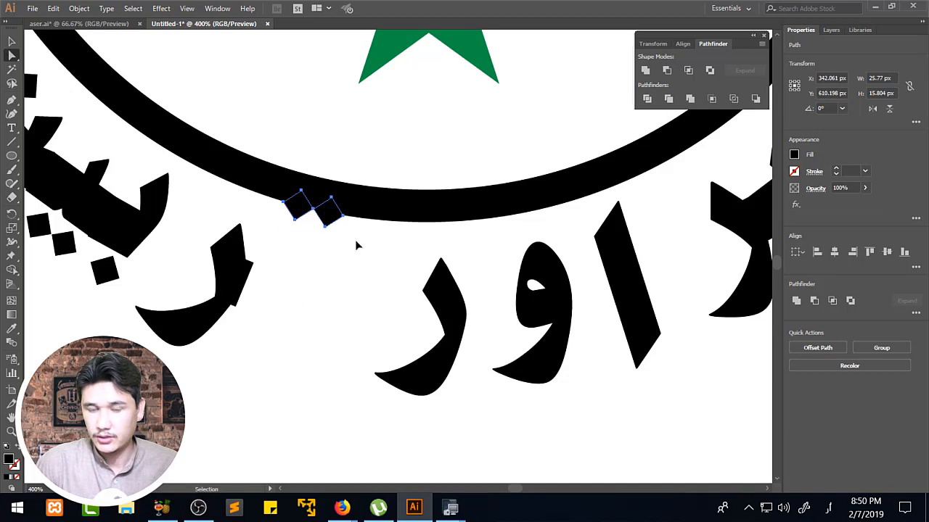
Restore the last word's complete first letter and replace its attached dots with the separately cut pair, pasted in place.
key(ctrl+z)
key(ctrl+z)
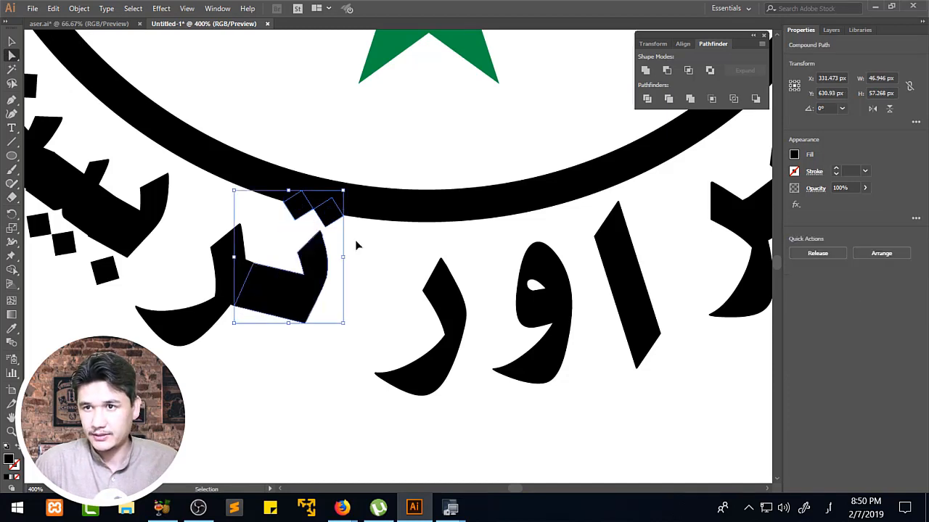
click(355, 250)
click(327, 225)
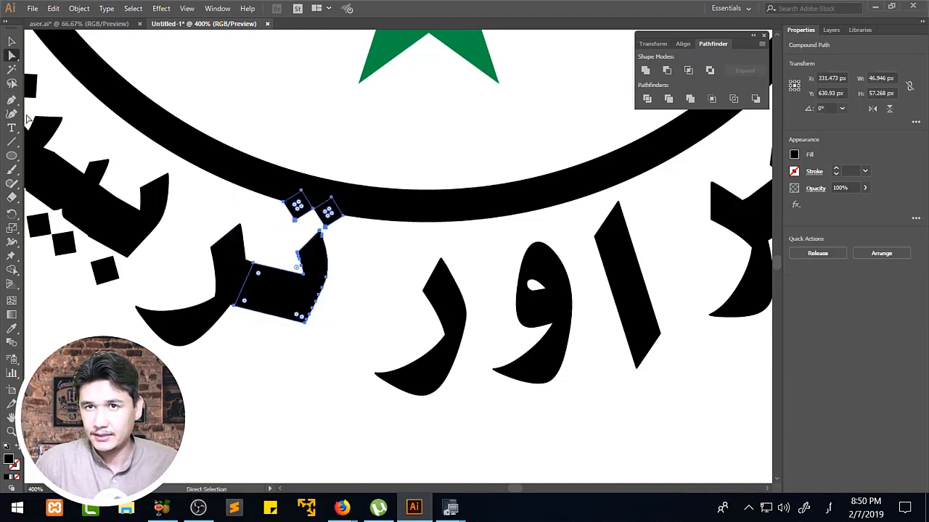
click(12, 197)
mouse_move(300, 201)
mouse_down()
mouse_move(332, 185)
mouse_move(294, 183)
mouse_move(330, 172)
mouse_up()
key(ctrl+z)
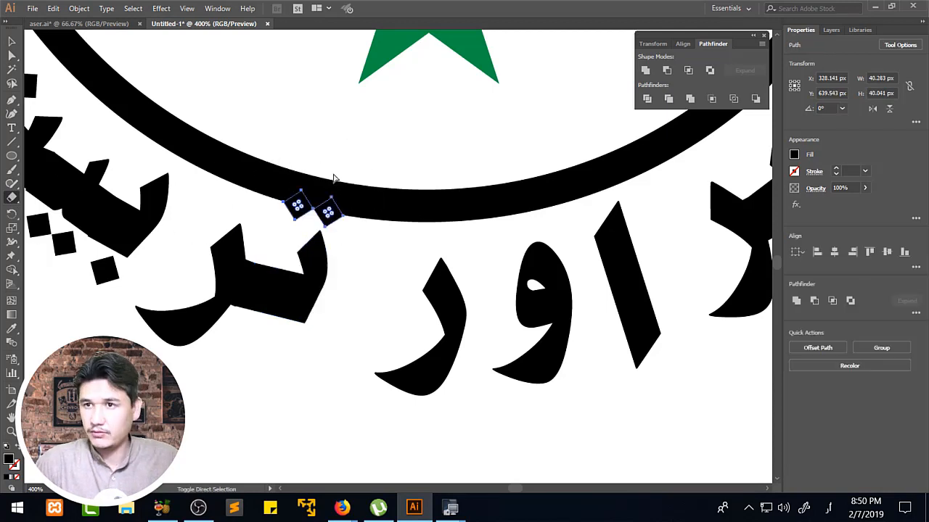
Move the last word's separated dots down and to the left so they clear the ring and sit above the first letter pair.
click(12, 56)
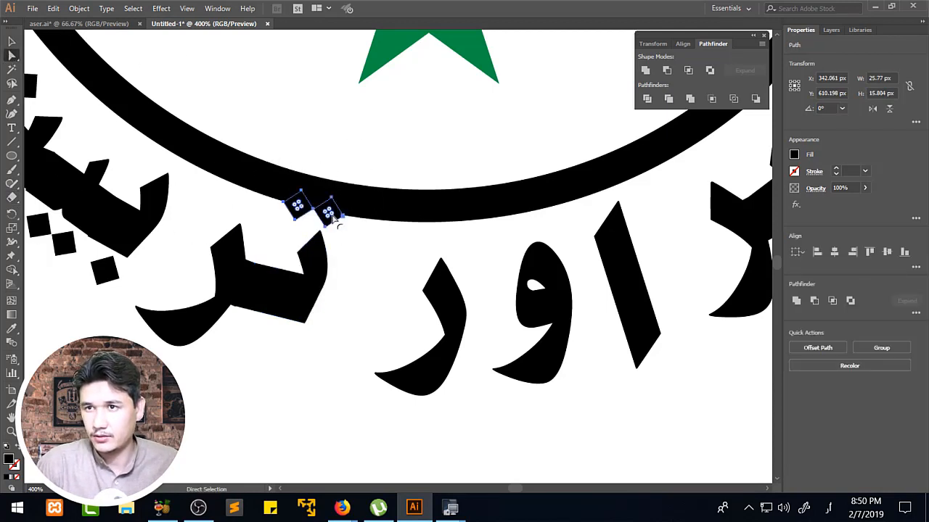
drag(337, 216, 302, 231)
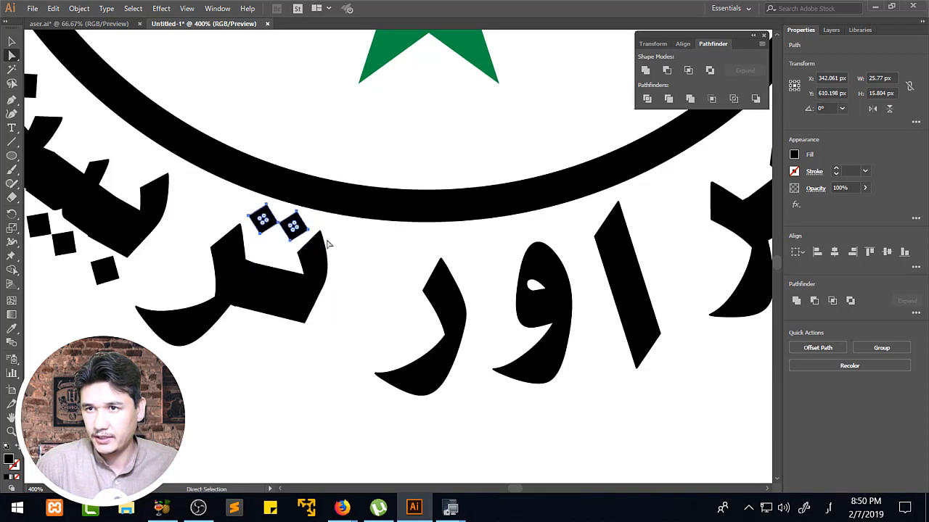
click(361, 251)
Delete the large sample word پاکستان beside the emblem from the artboard.
key(z)
alt+click(463, 262)
alt+click(466, 259)
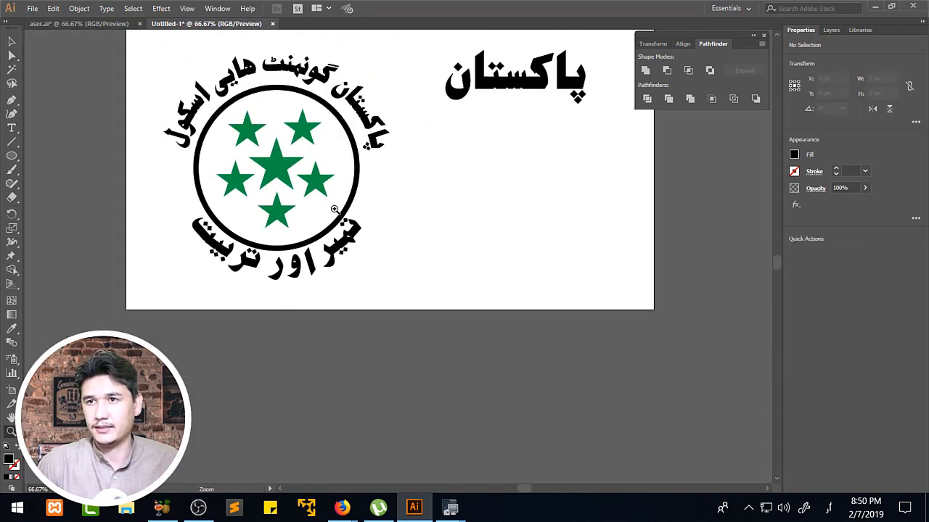
alt+click(341, 135)
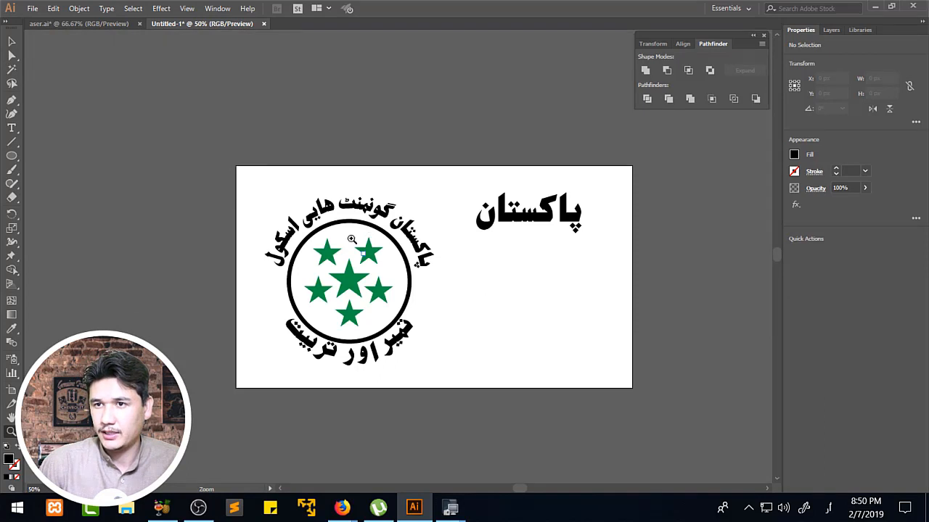
click(378, 258)
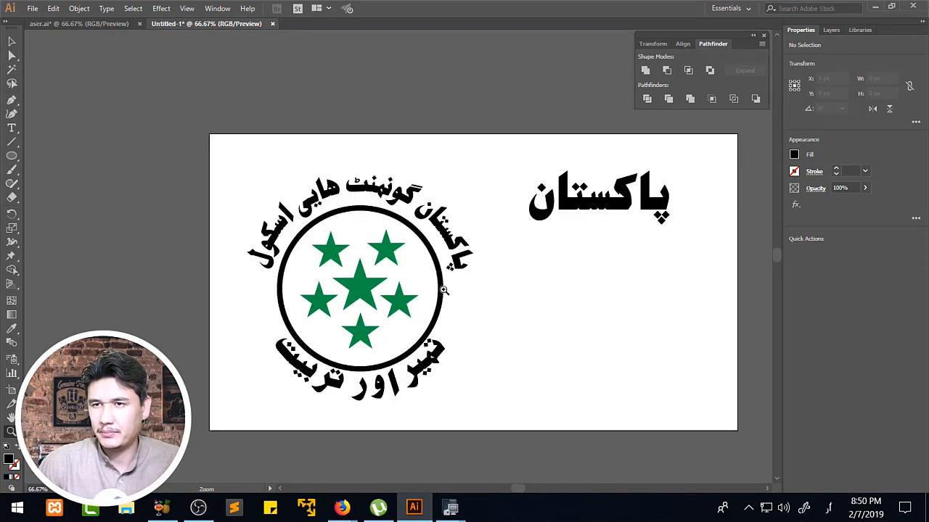
drag(493, 330, 470, 317)
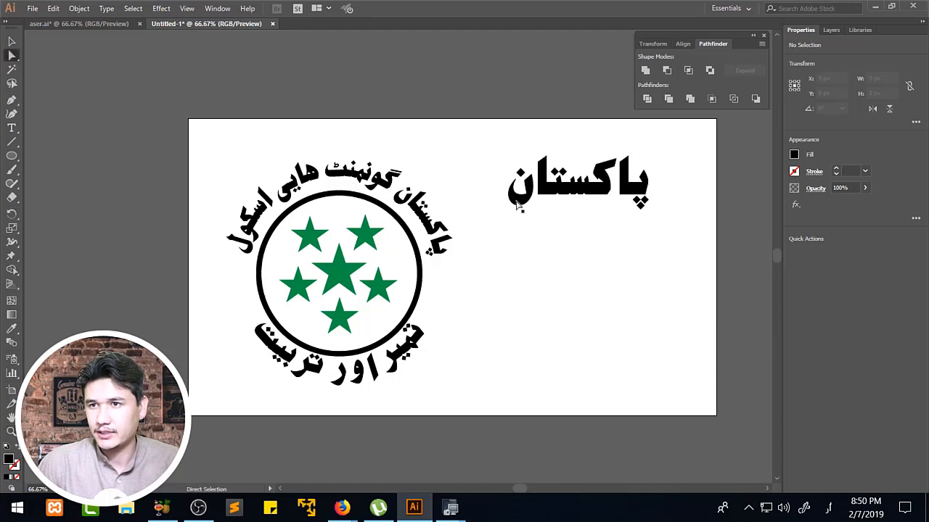
key(v)
click(583, 225)
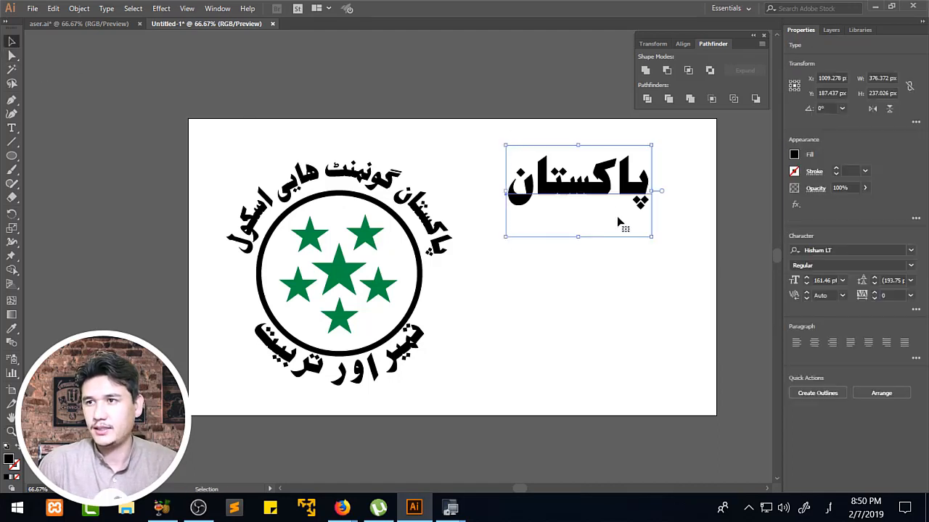
key(Delete)
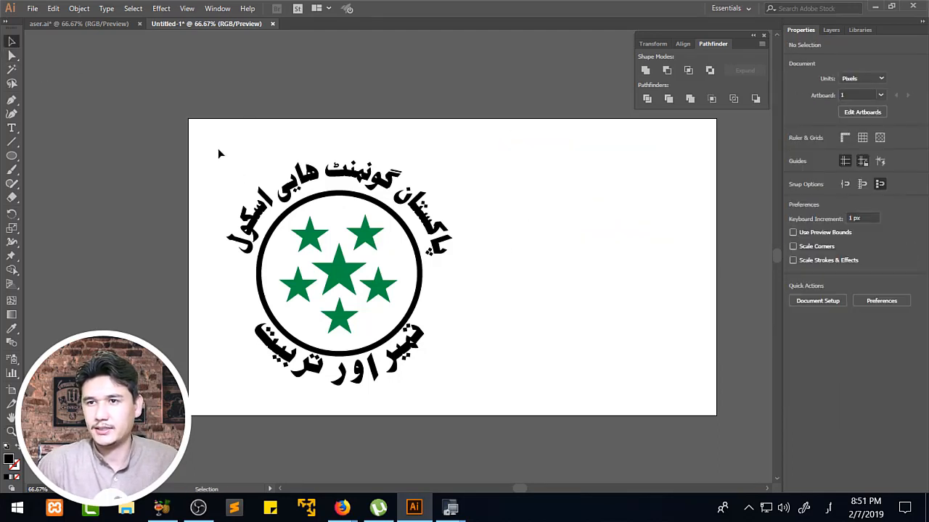
Convert the emblem's upper curved phrase from live type to outlines and deselect it.
drag(220, 154, 570, 440)
click(467, 329)
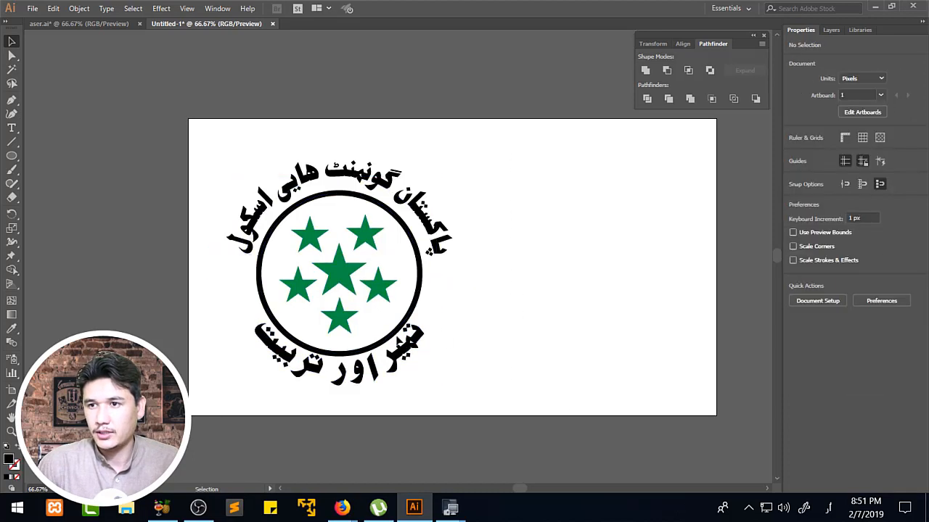
click(417, 209)
right_click(418, 211)
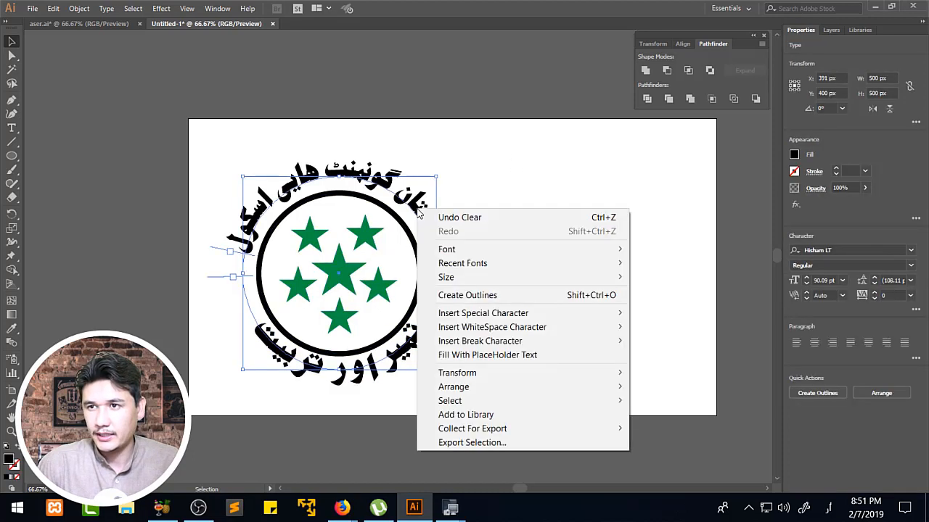
click(475, 300)
drag(196, 141, 547, 414)
click(419, 273)
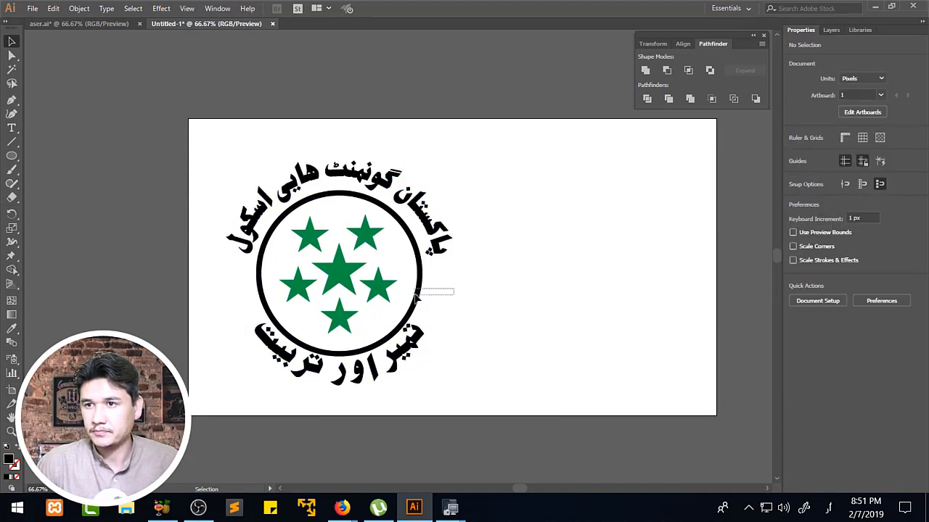
Select the black ring around the stars and convert its 14 pt stroke to a filled shape with Outline Stroke.
click(421, 286)
right_click(419, 284)
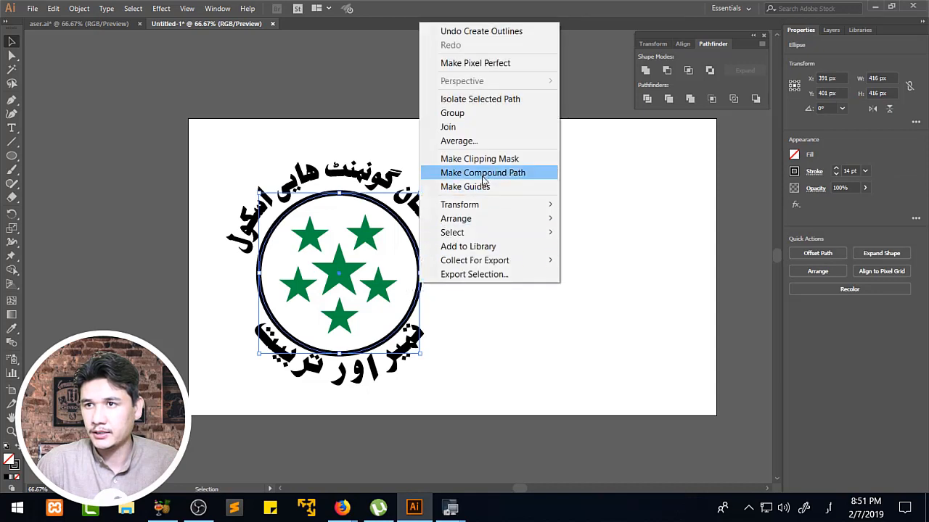
click(77, 8)
click(77, 9)
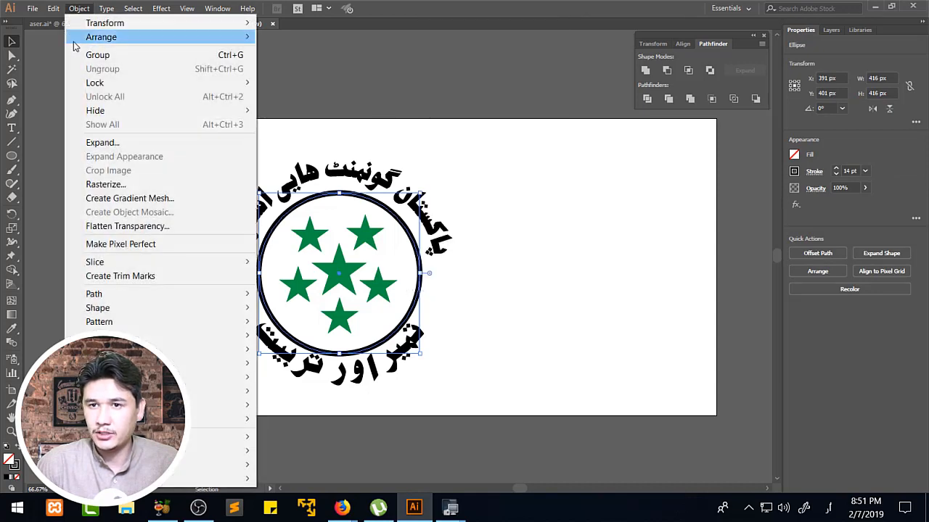
mouse_move(110, 295)
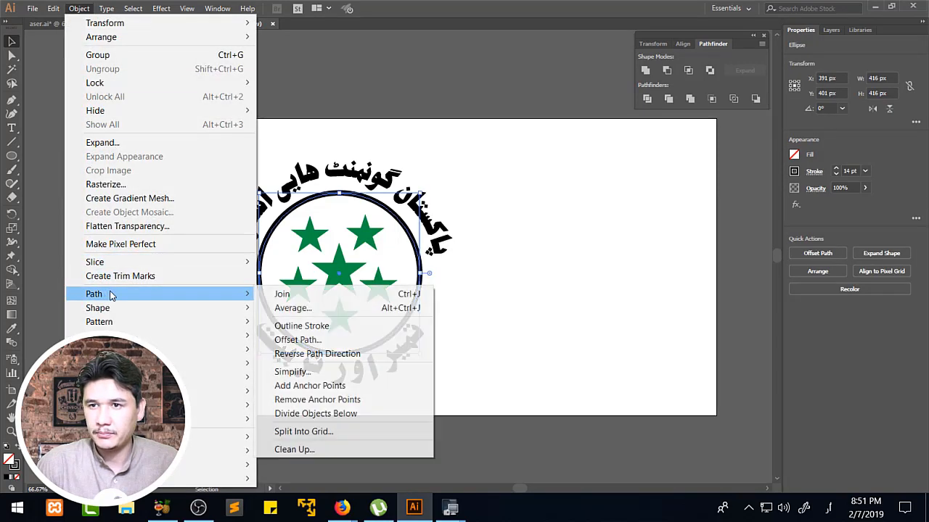
click(331, 327)
Select the whole emblem, scale it proportionally down to about 460 px wide, move it to the middle of the artboard, and deselect it.
drag(191, 143, 549, 395)
drag(455, 161, 437, 183)
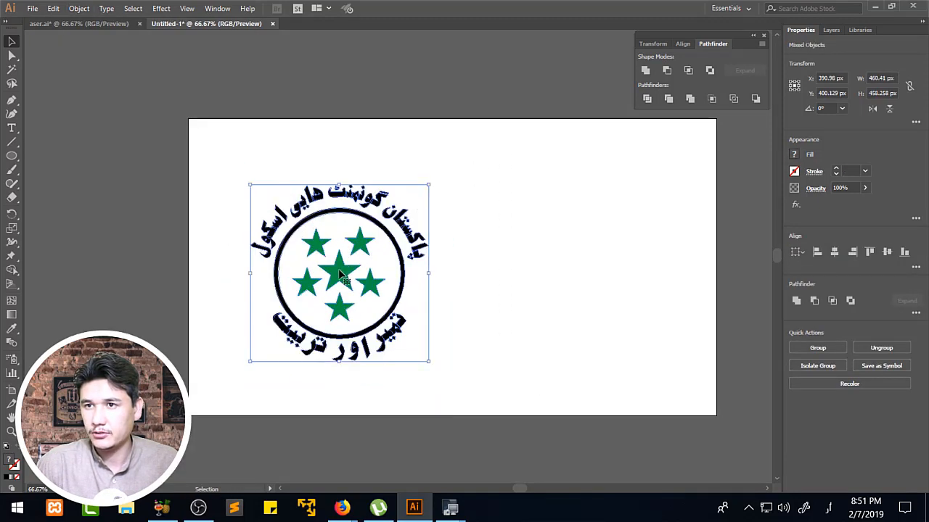
drag(338, 268, 460, 246)
click(642, 271)
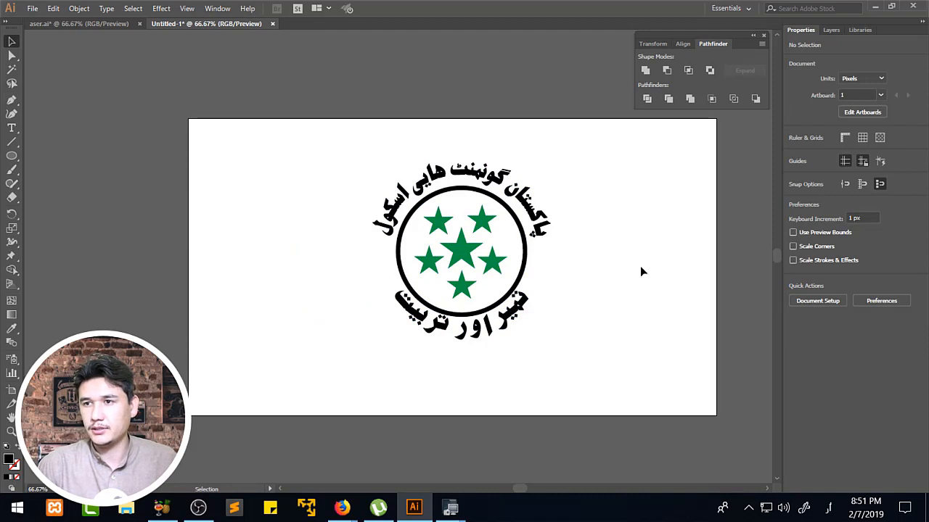